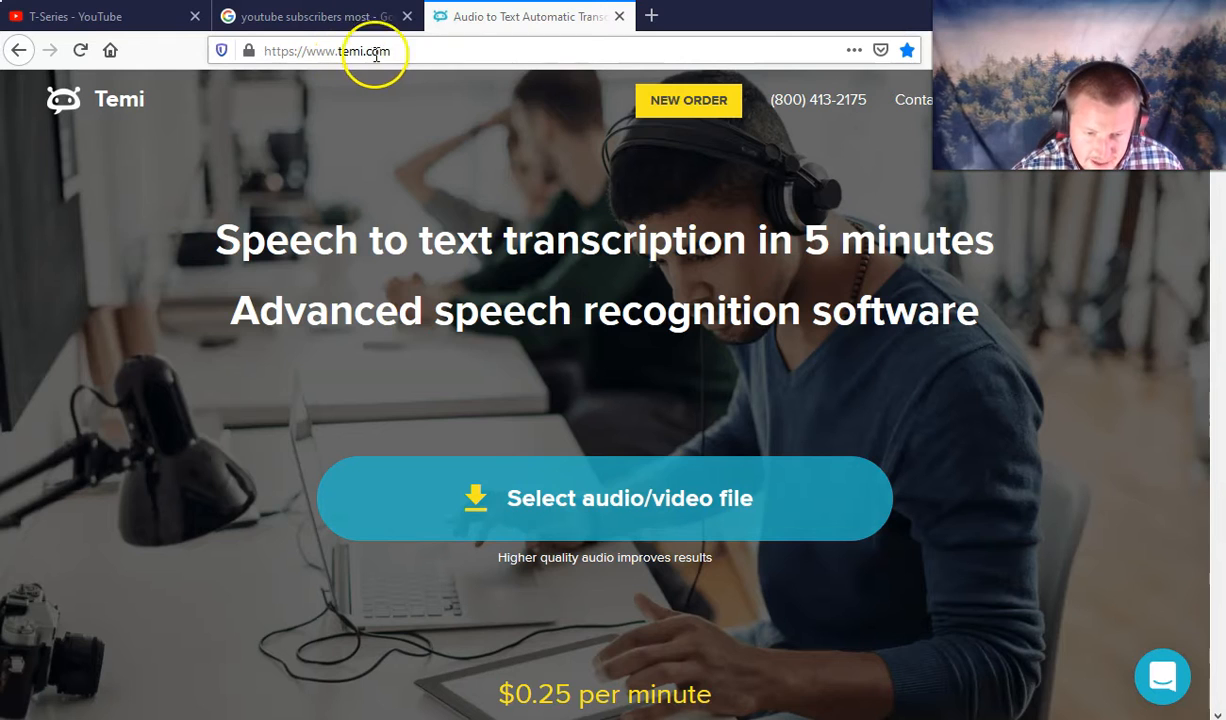
- Upload the audio file "youtube subscribers most mic audio" from the Evergreen Tactics folder to a new Temi transcription order
left_click(658, 516)
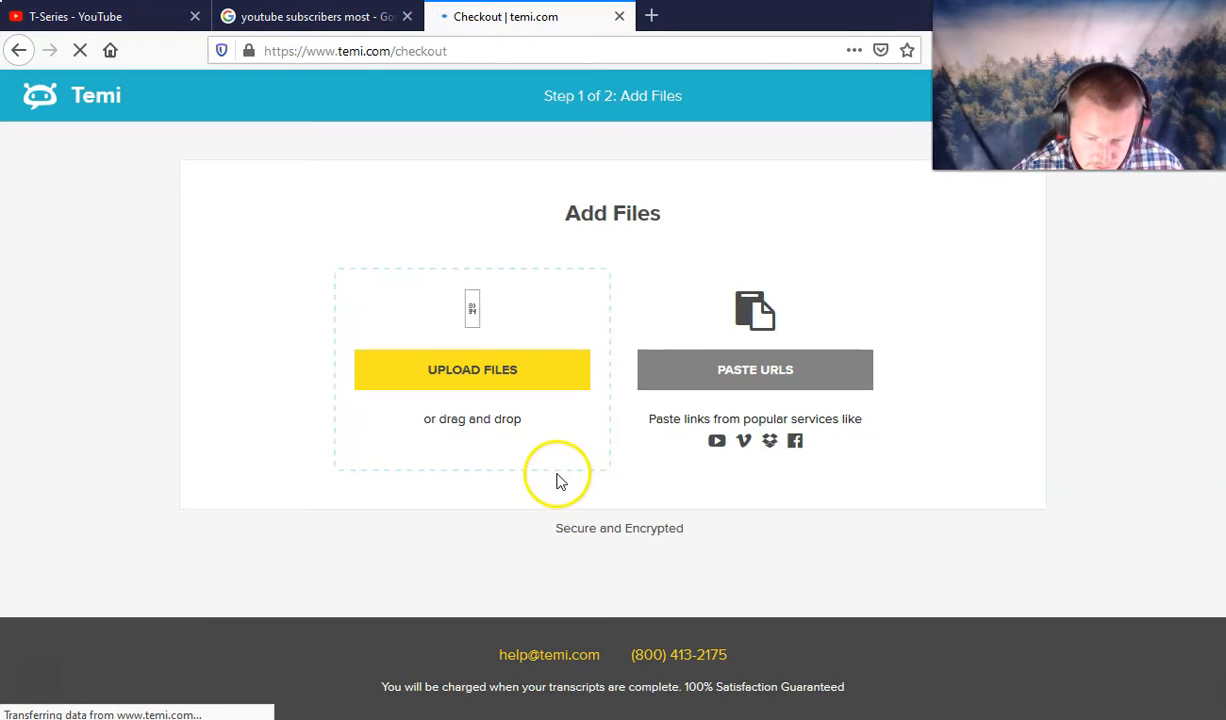
left_click(496, 371)
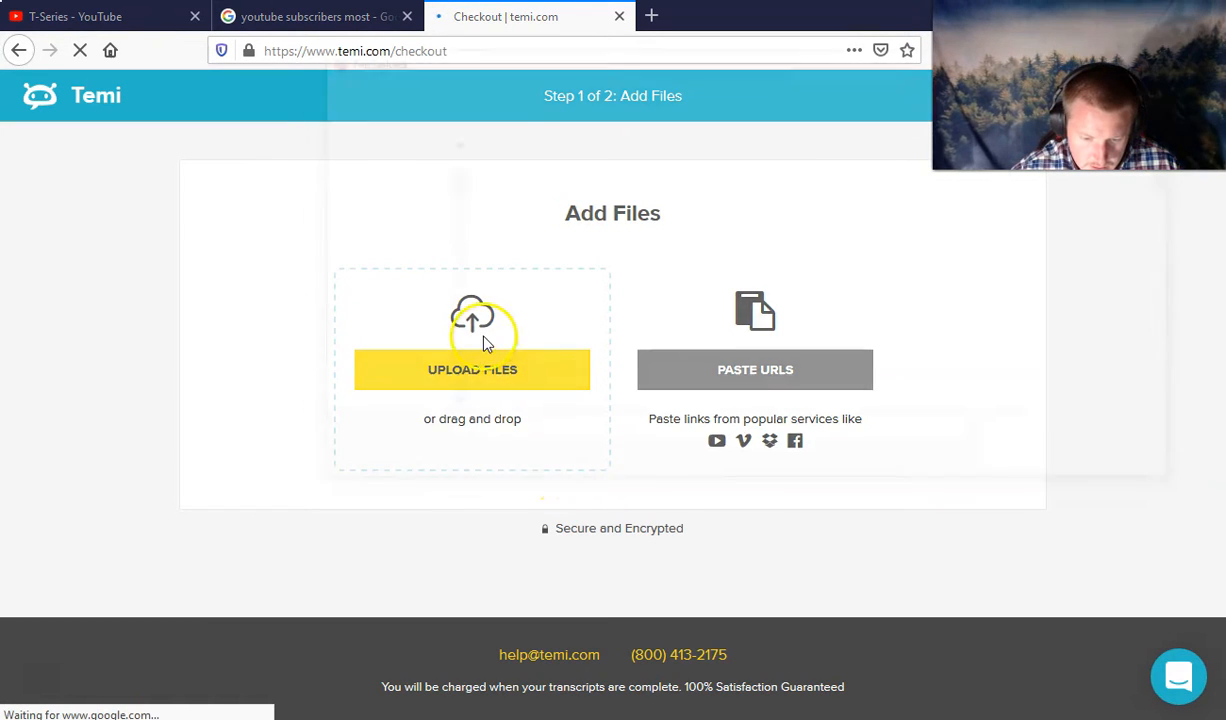
scroll(838, 303, "down", 5)
scroll(845, 310, "down", 8)
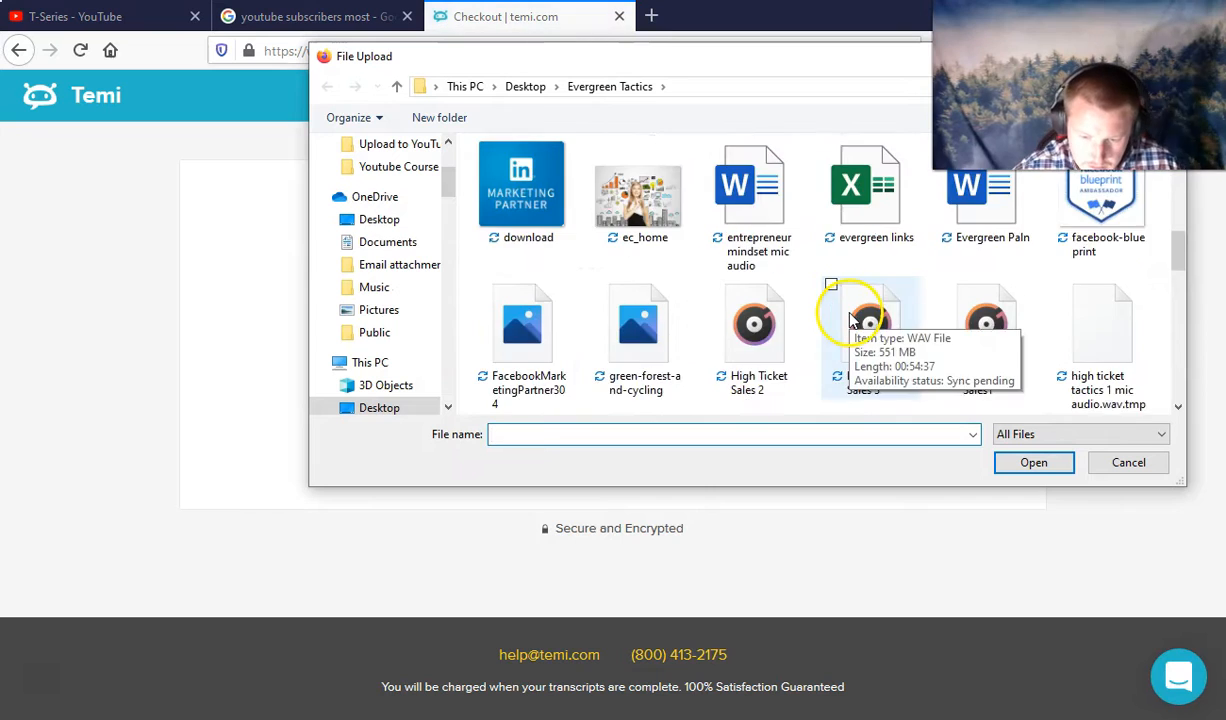
scroll(865, 315, "up", 5)
scroll(926, 260, "down", 6)
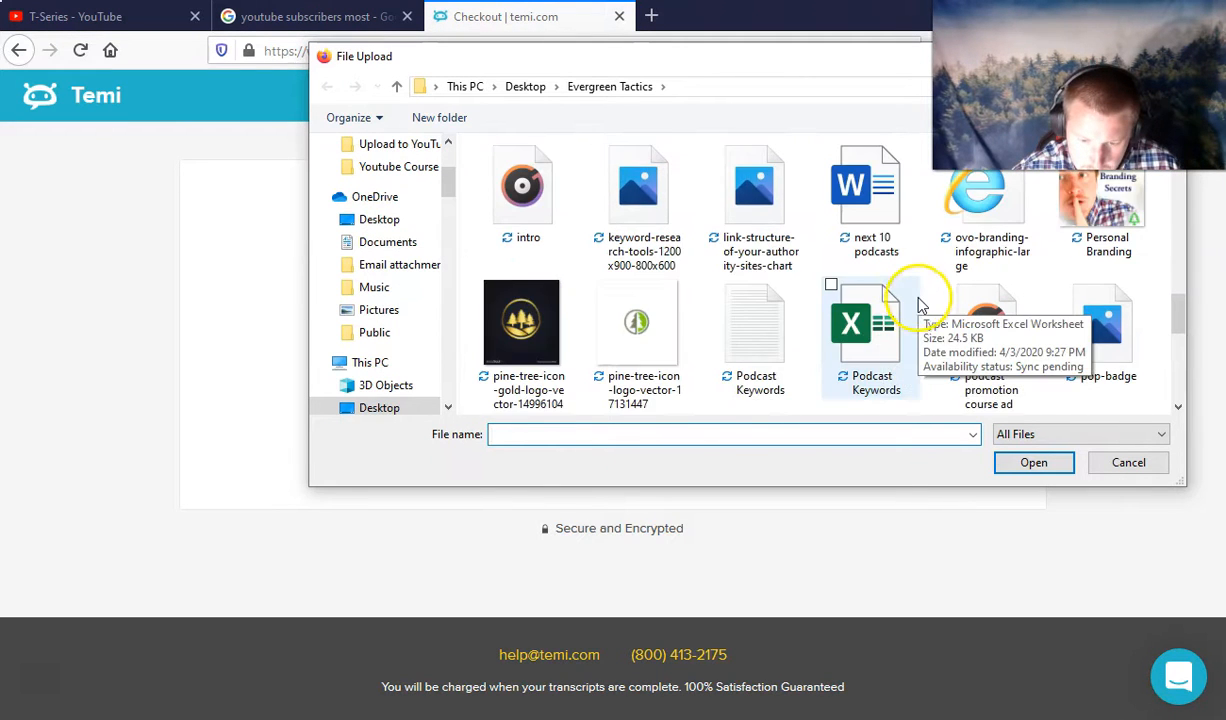
scroll(930, 330, "down", 2)
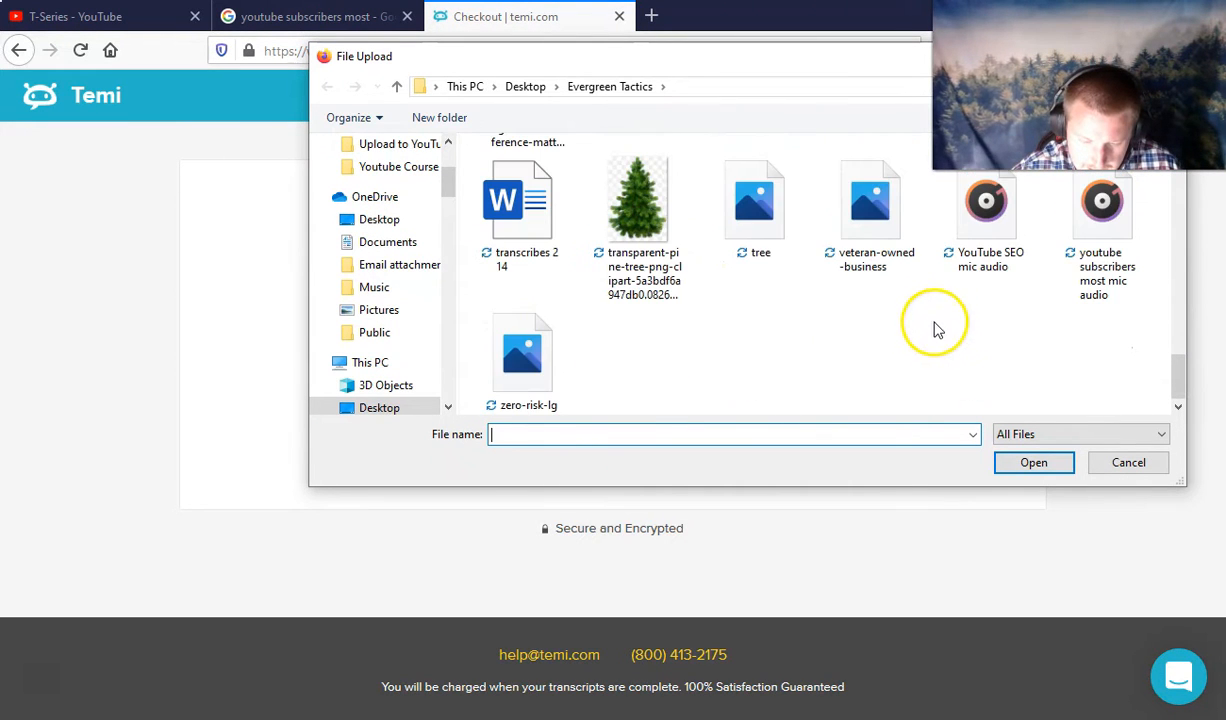
double_click(1118, 224)
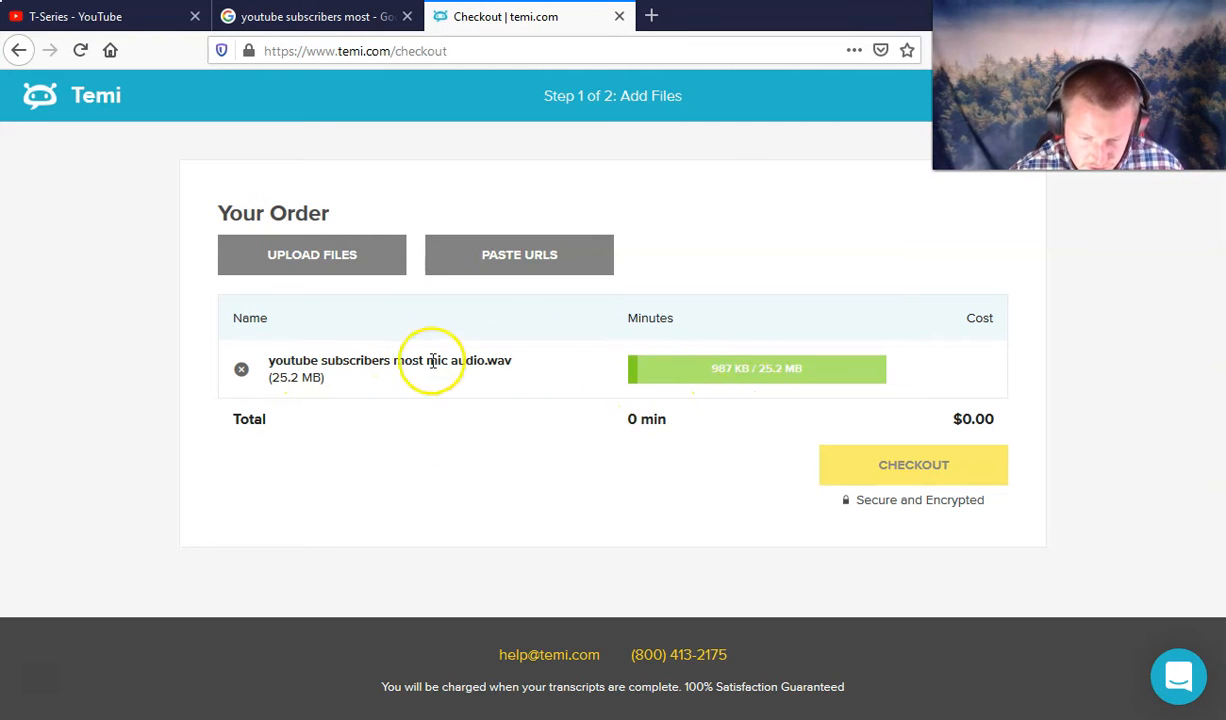
- Open Canva in a new browser tab and google.com in another one
left_click(653, 18)
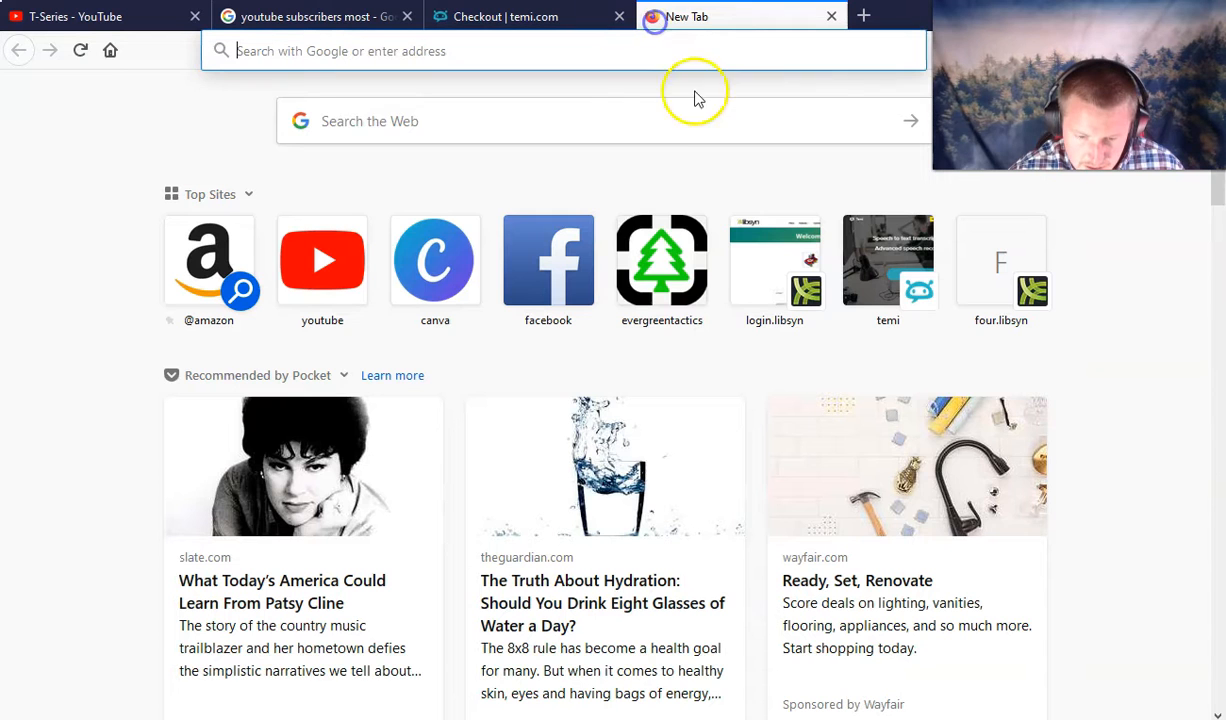
left_click(442, 258)
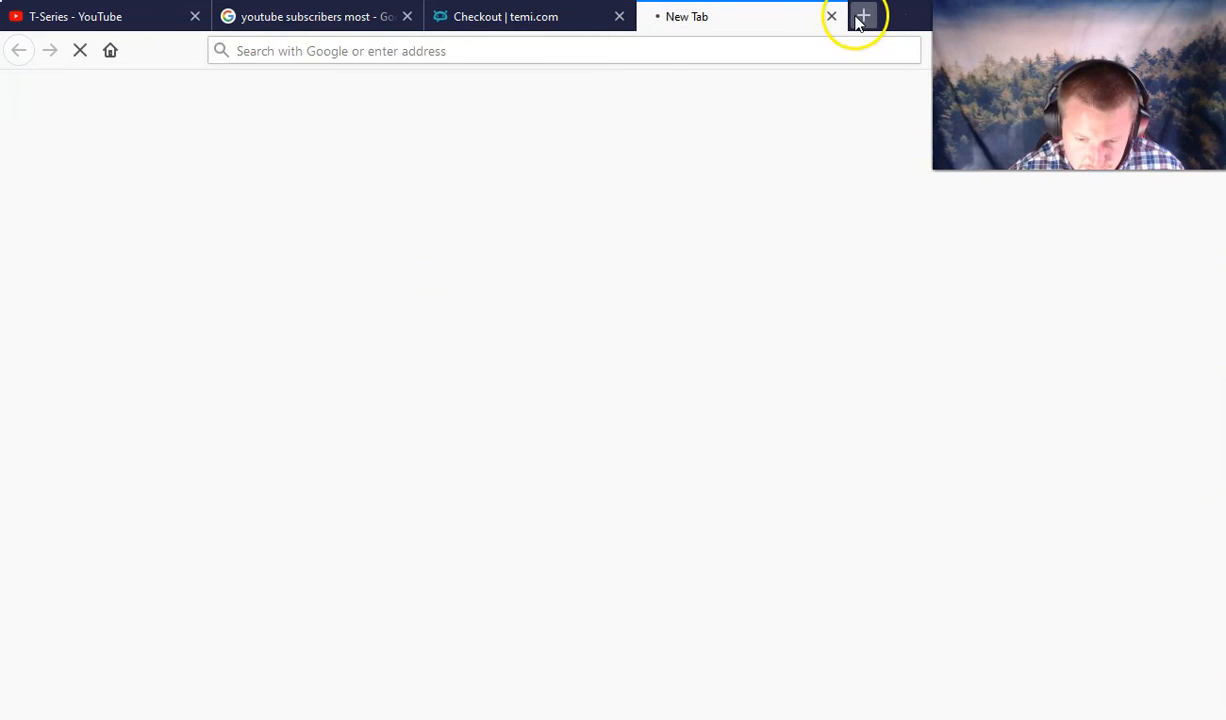
left_click(860, 18)
left_click_drag(1010, 85, 1010, 605)
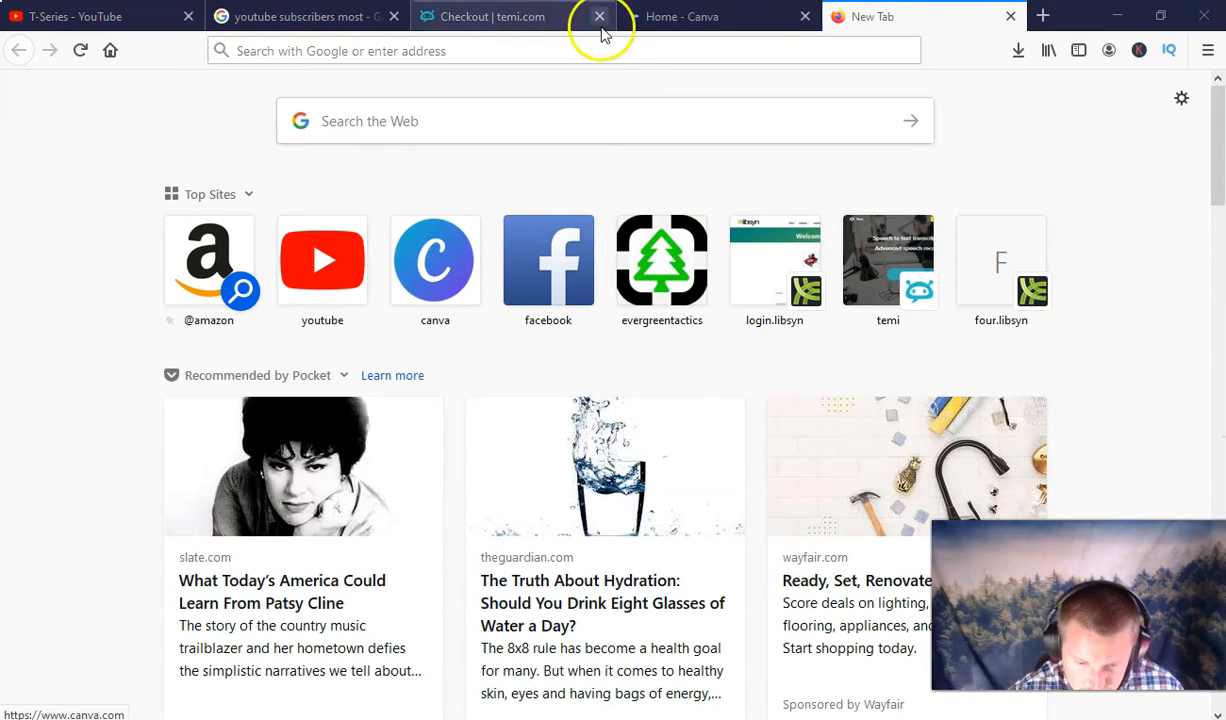
left_click(481, 52)
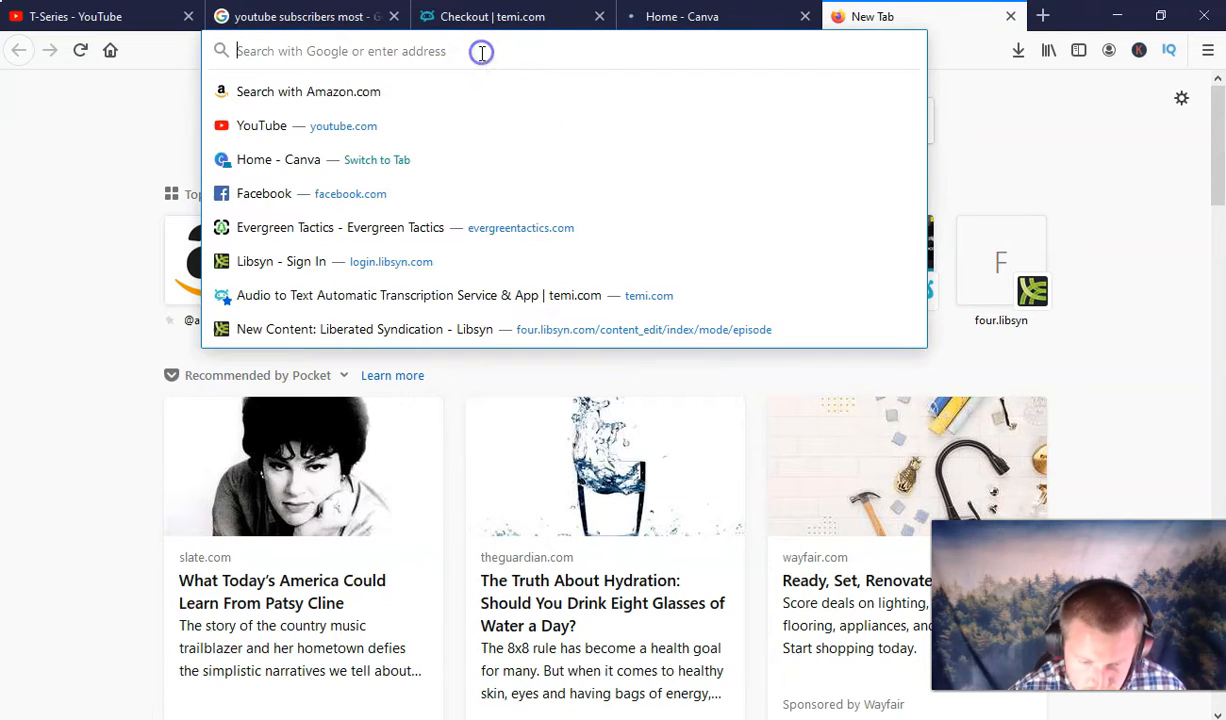
type("google.com")
key("Return")
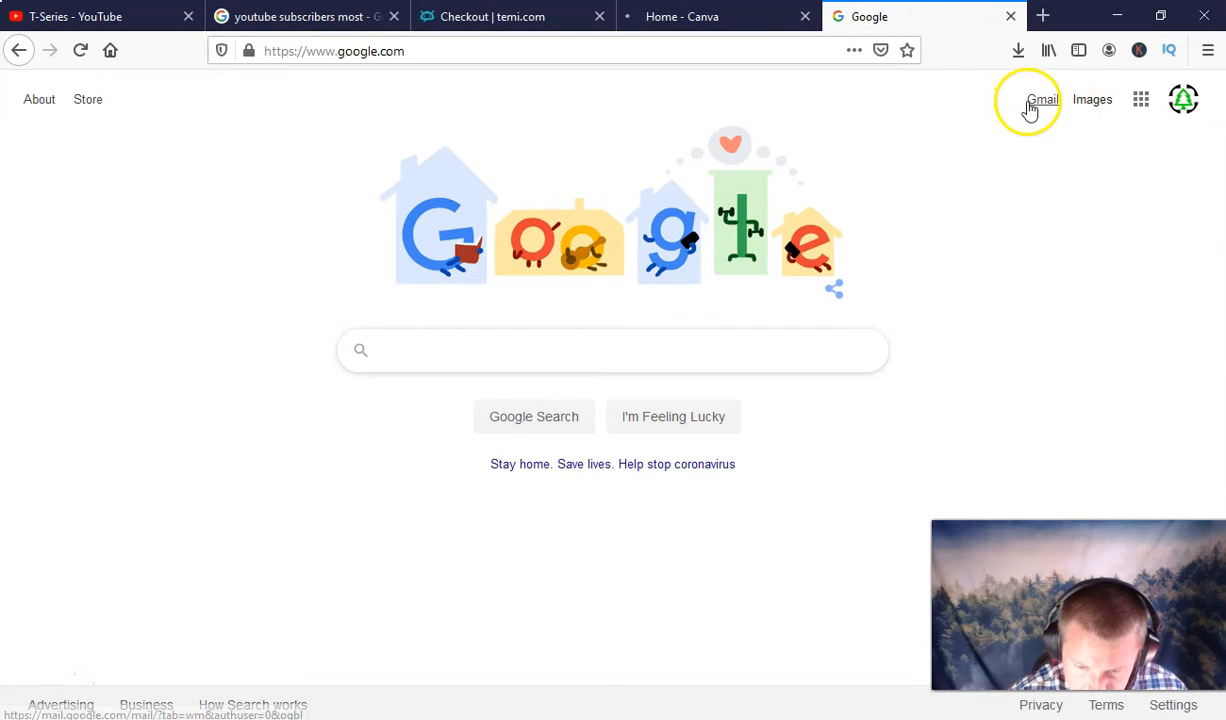
- Switch to Gmail, open the email without a subject that has the IMG-1753.jpg attachment, and download the photo
left_click(1041, 106)
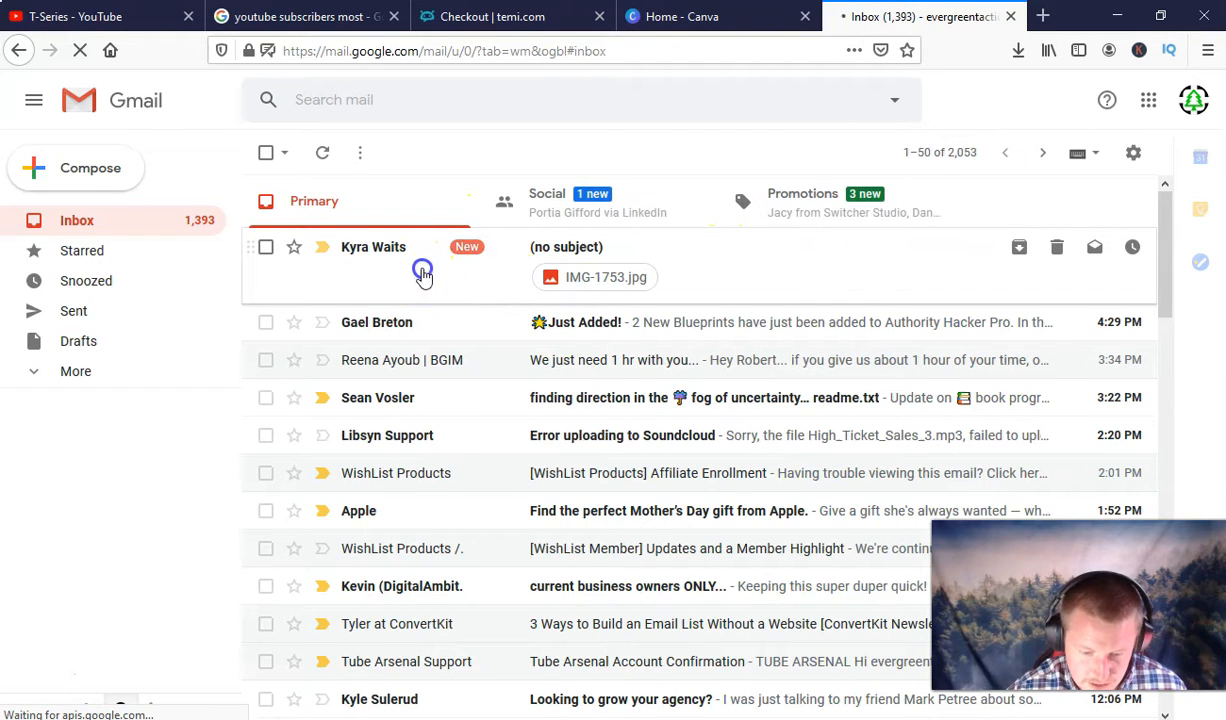
left_click(860, 298)
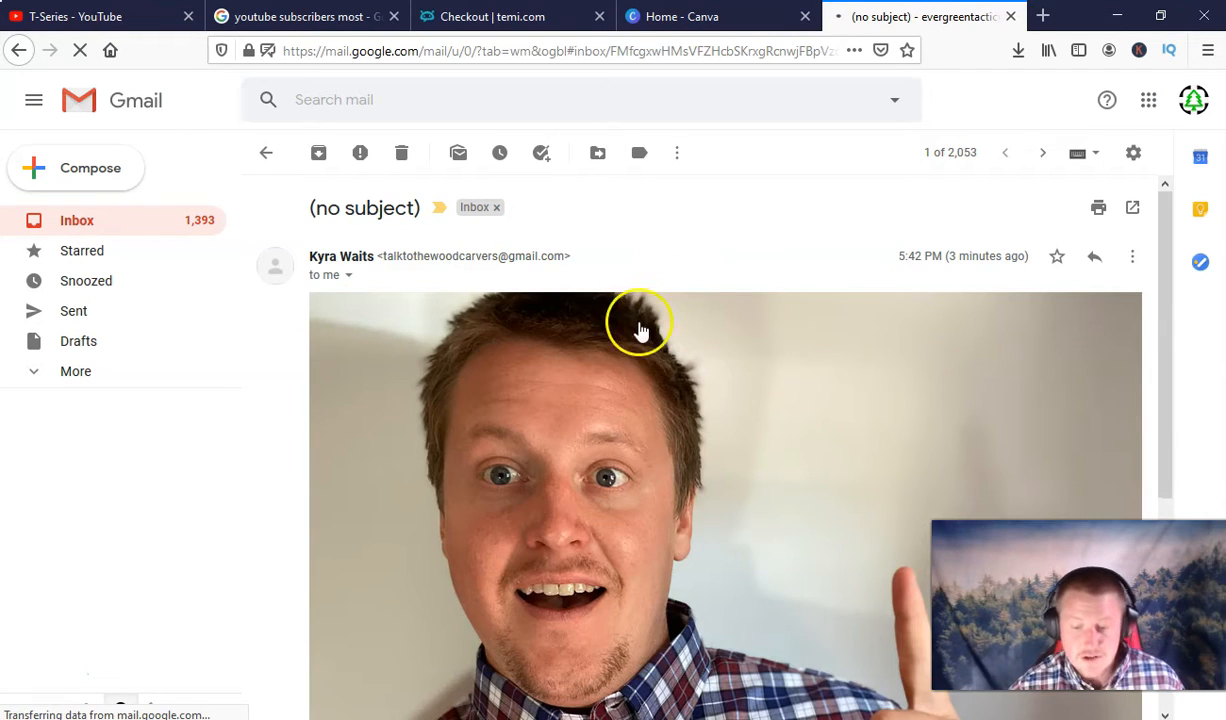
scroll(650, 340, "down", 3)
- Switch to Canva and create a YouTube Thumbnail design titled "youtube subscribers most"
left_click(136, 184)
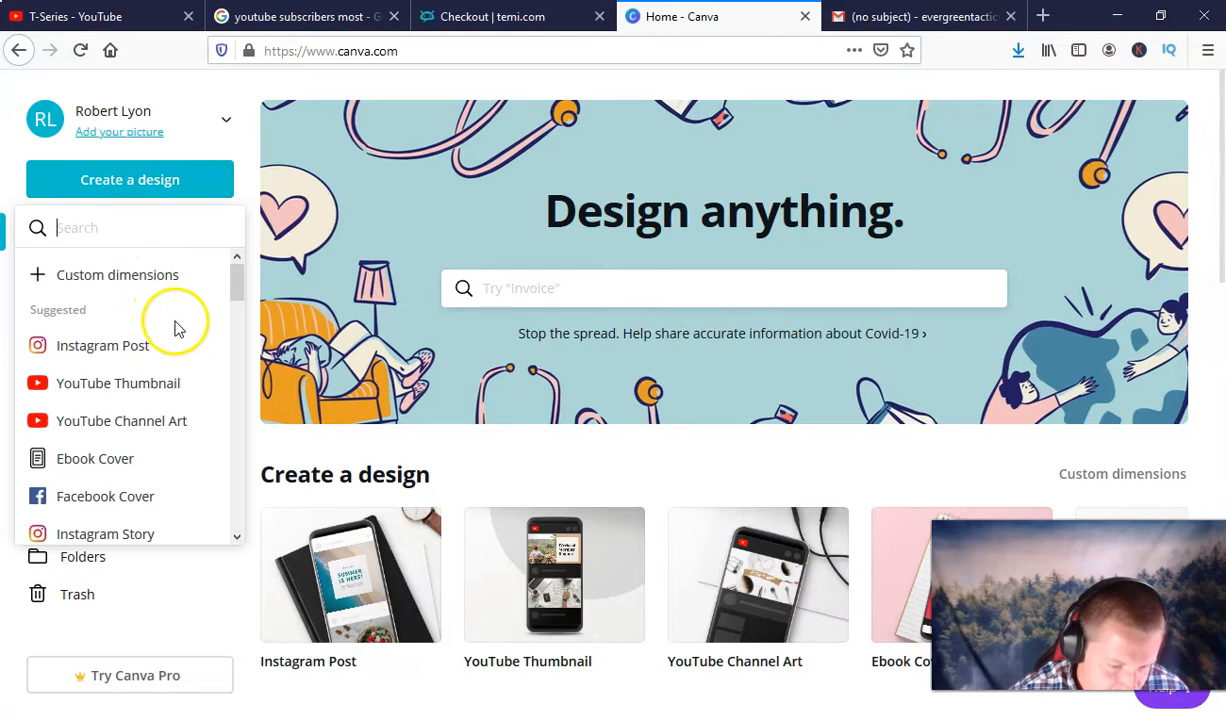
left_click(116, 395)
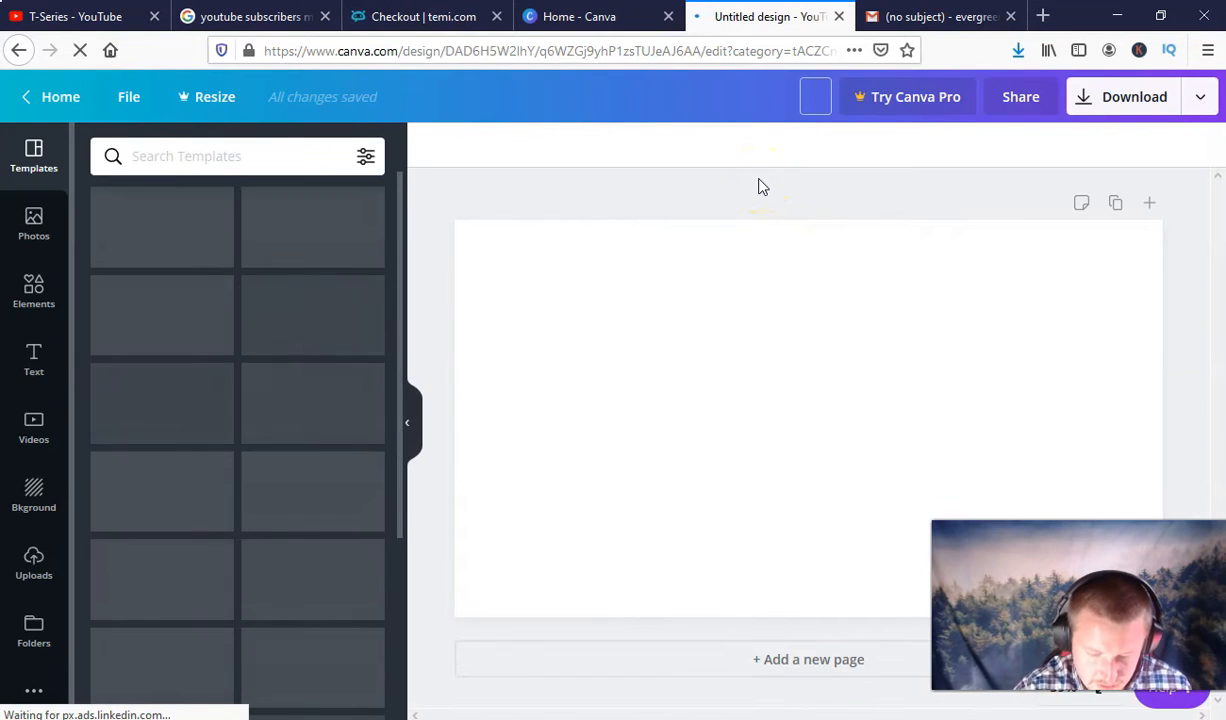
type("youtube")
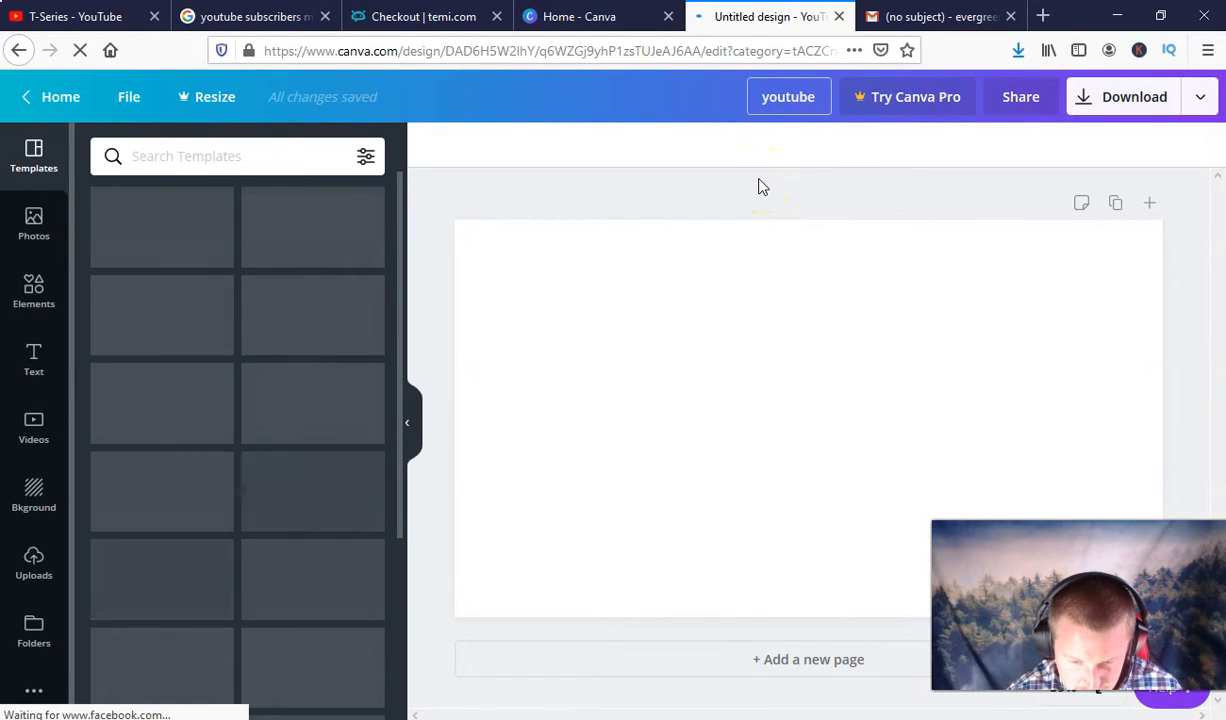
type(" subscribers most")
left_click(778, 372)
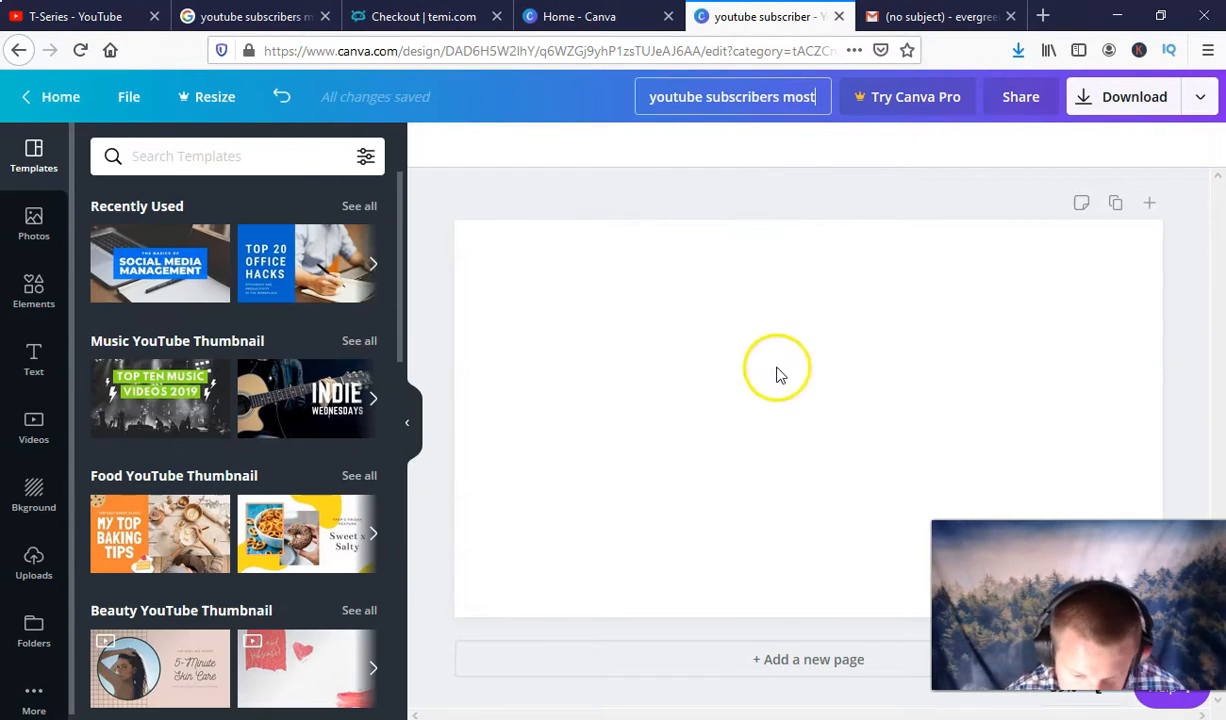
left_click(740, 420)
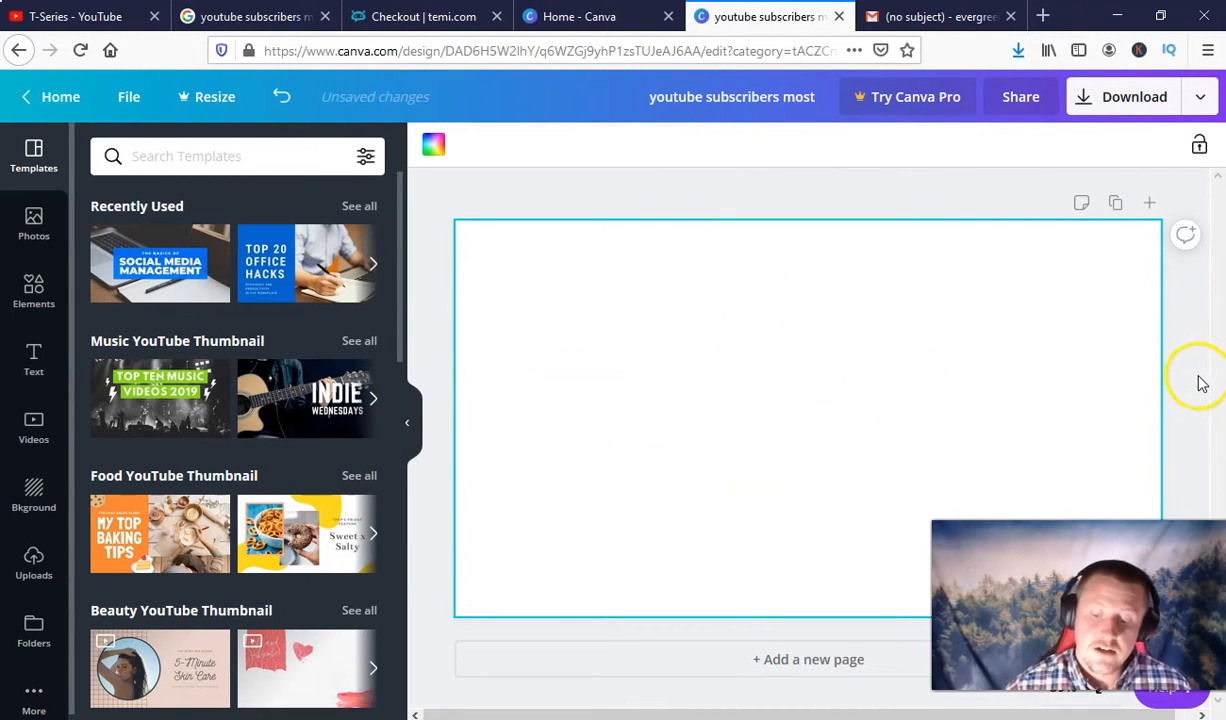
- Upload the downloaded photo of the man pointing upward to the Canva image uploads
left_click(38, 590)
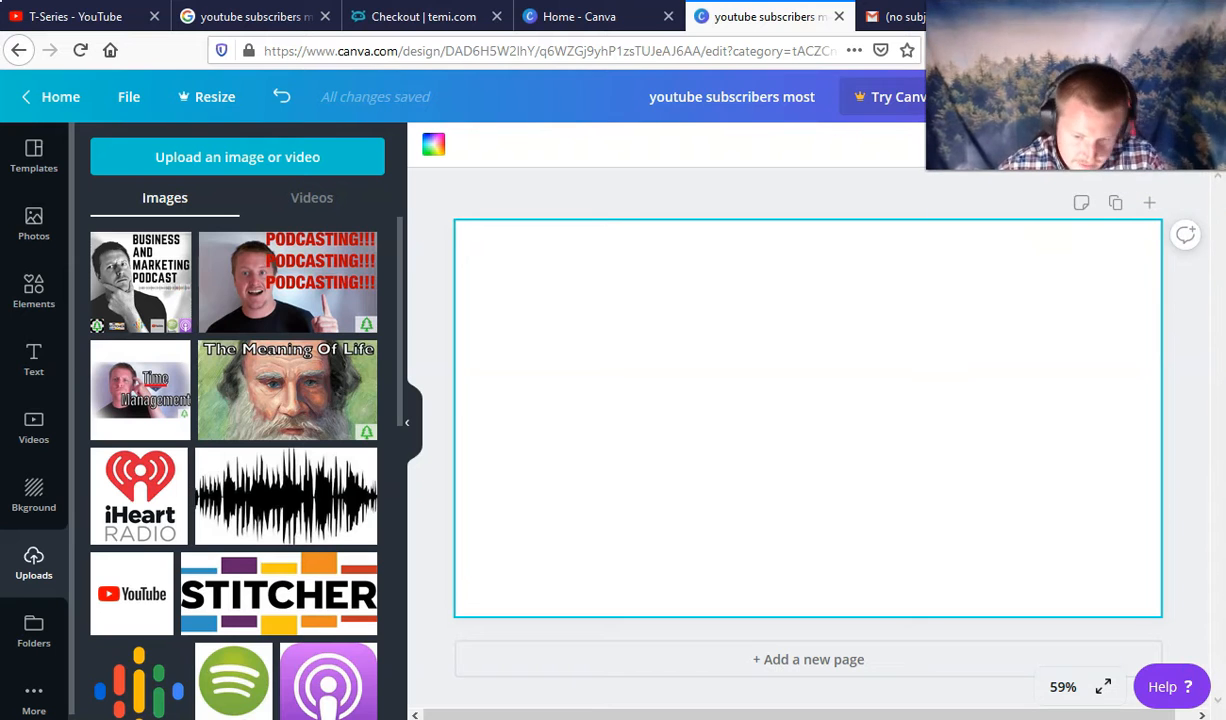
left_click(219, 170)
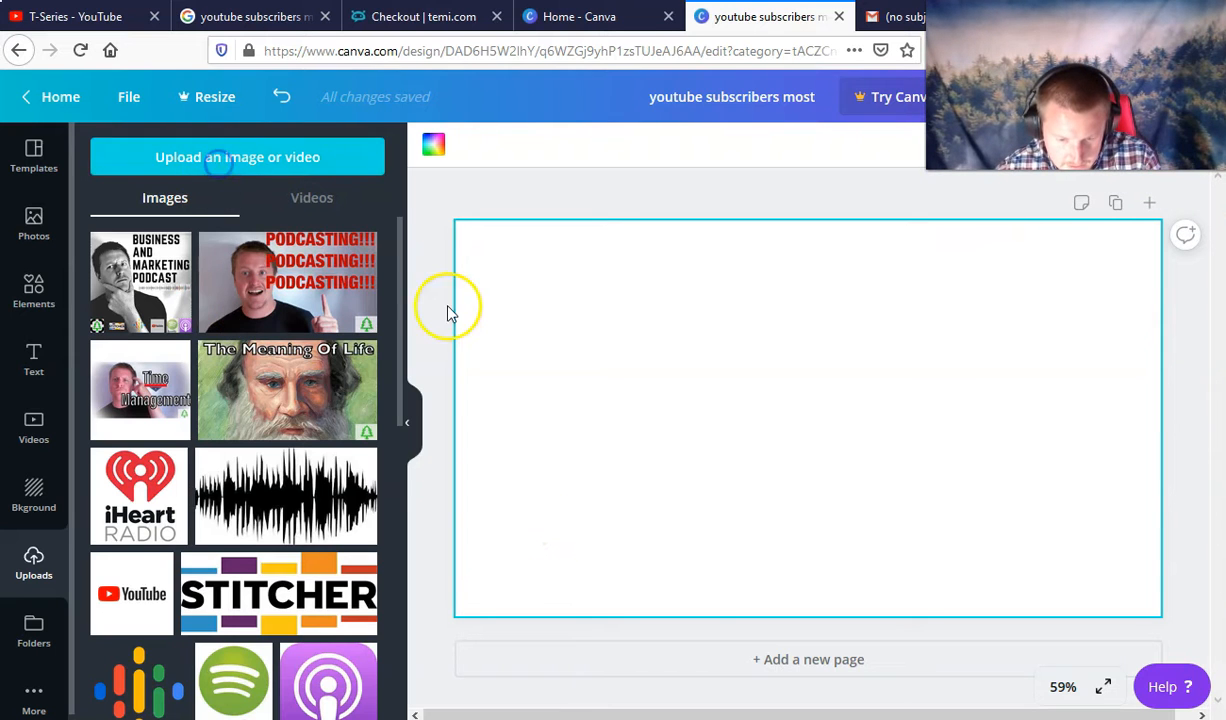
double_click(550, 181)
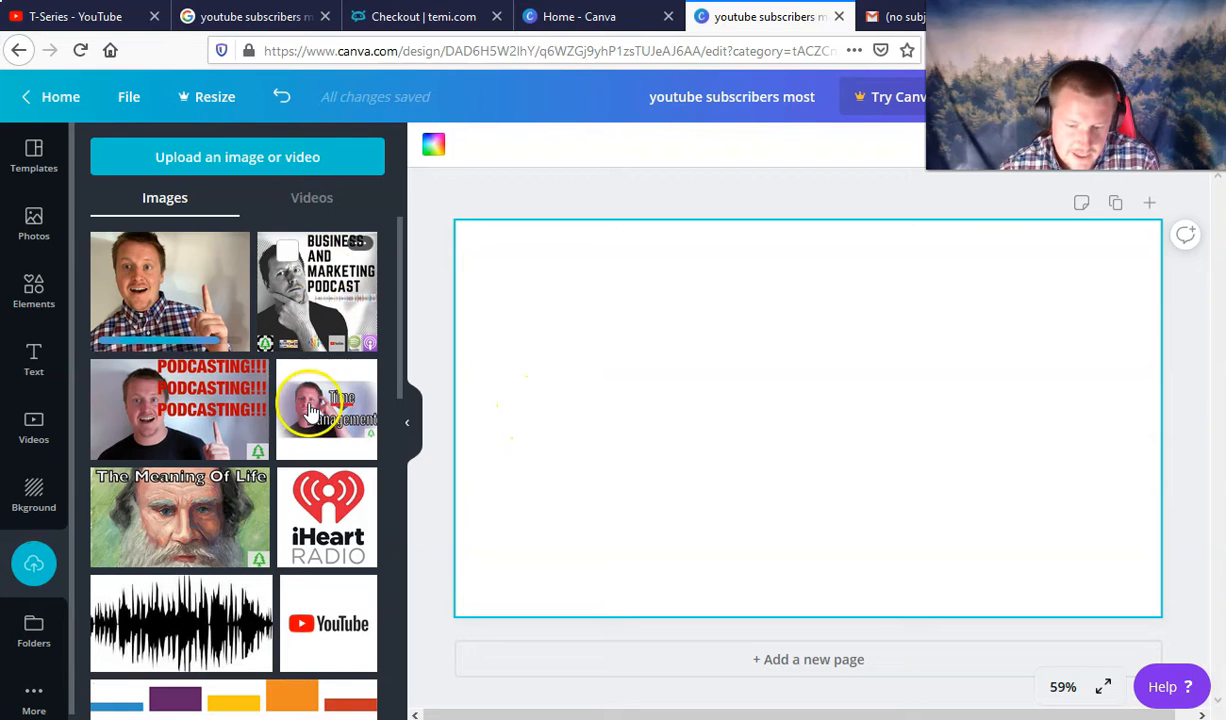
- Add the uploaded photo to the thumbnail, align it with the canvas's lower-right corner and enlarge it to full canvas height
left_click(185, 288)
left_click_drag(911, 448, 1074, 502)
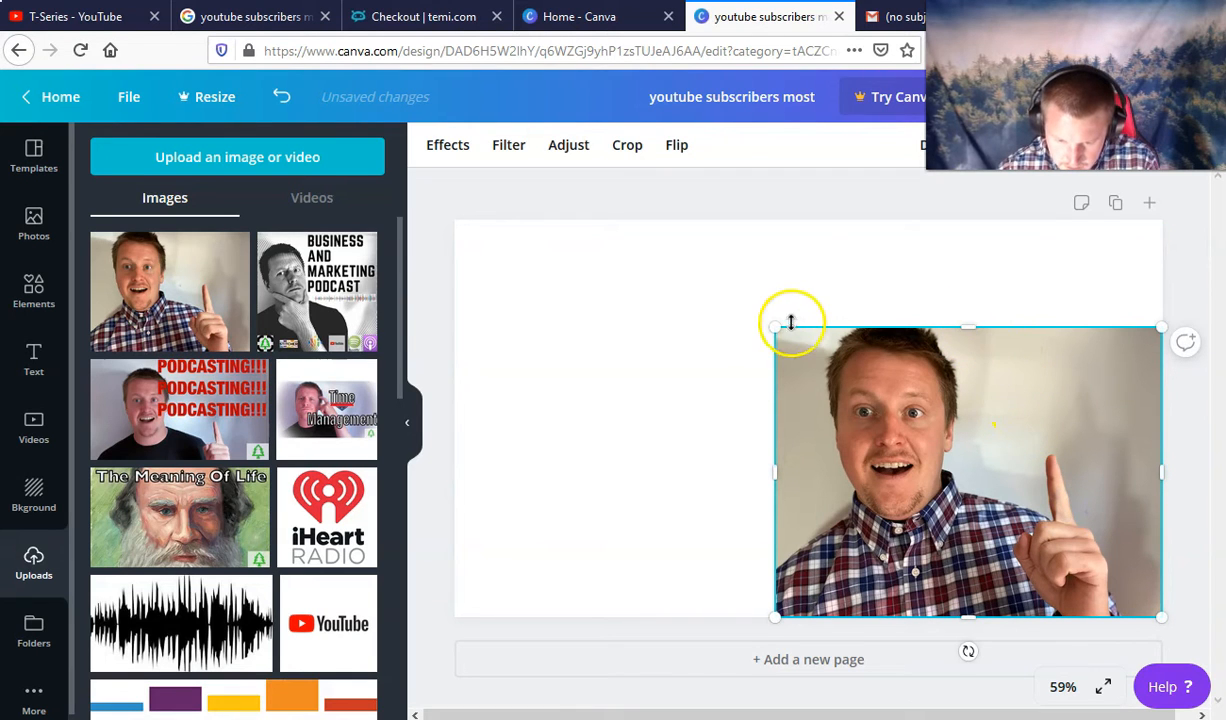
left_click_drag(774, 327, 632, 220)
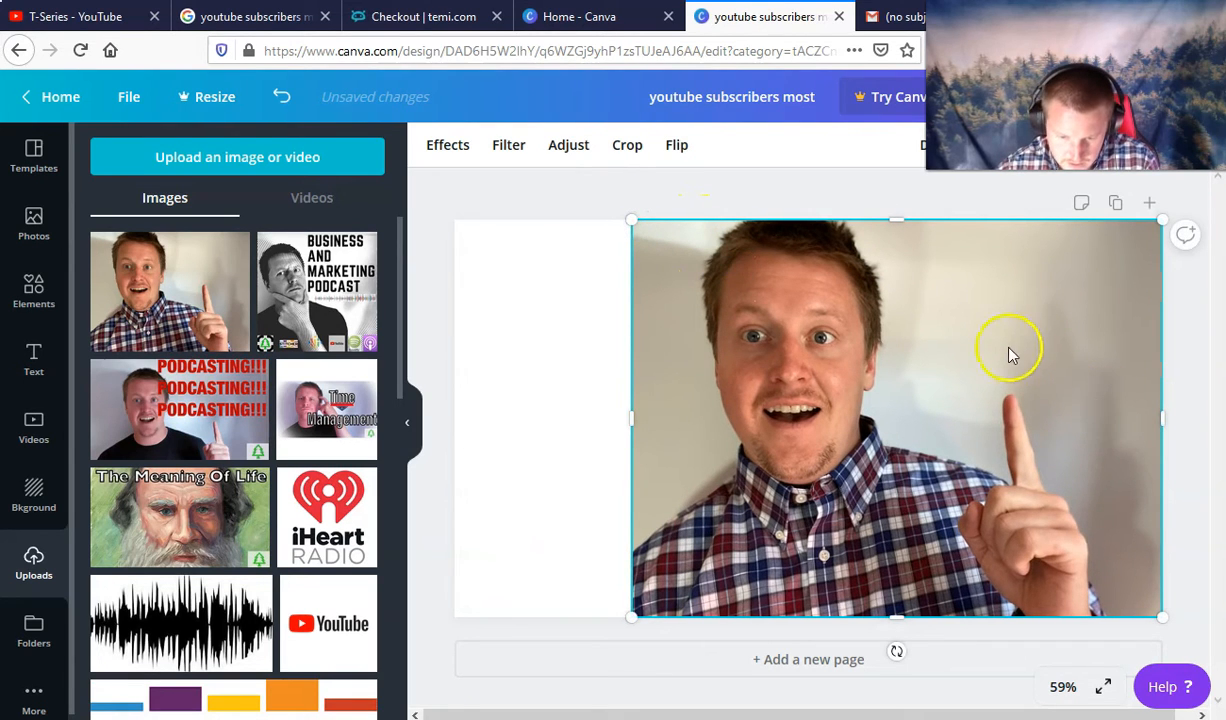
- Adjust the photo to brightness 23 and contrast 94
left_click(509, 152)
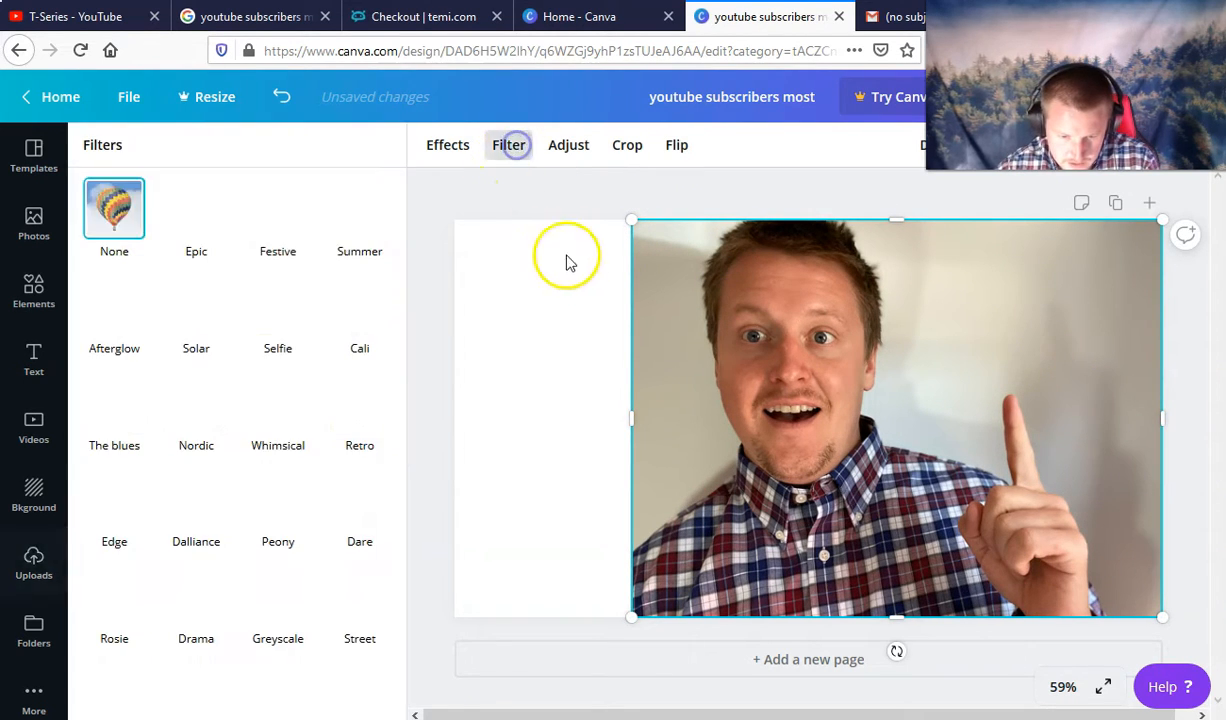
left_click(566, 146)
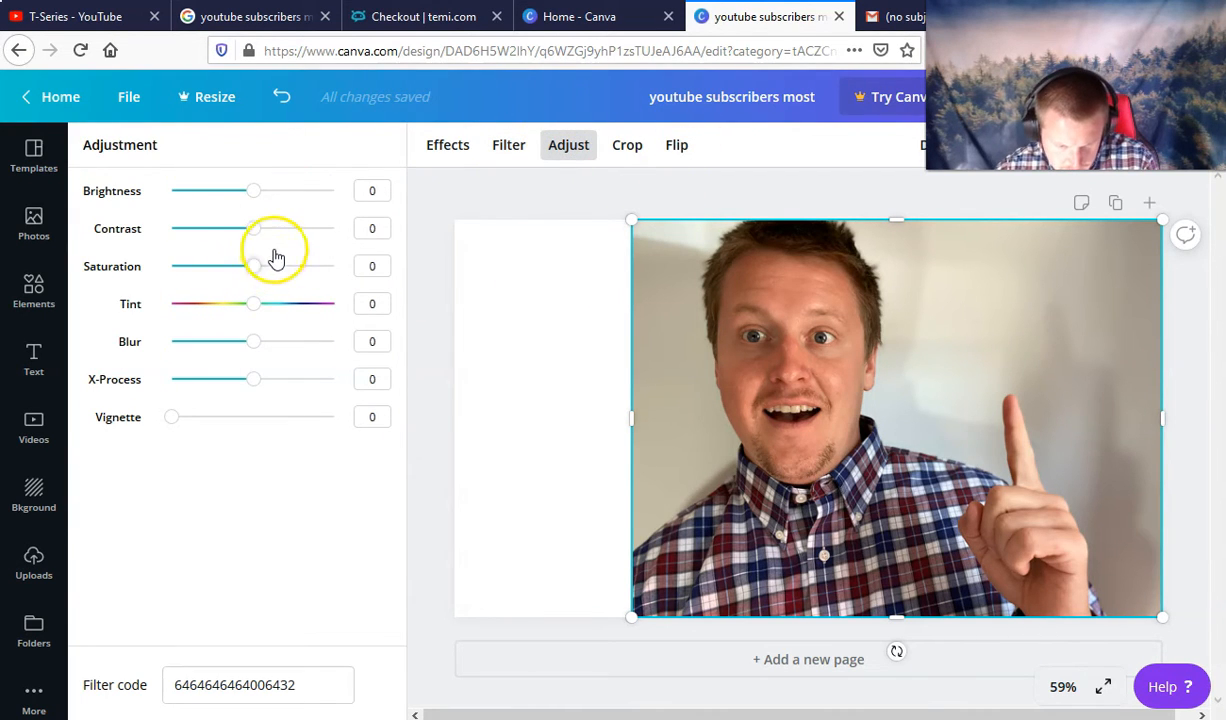
left_click_drag(259, 237, 336, 237)
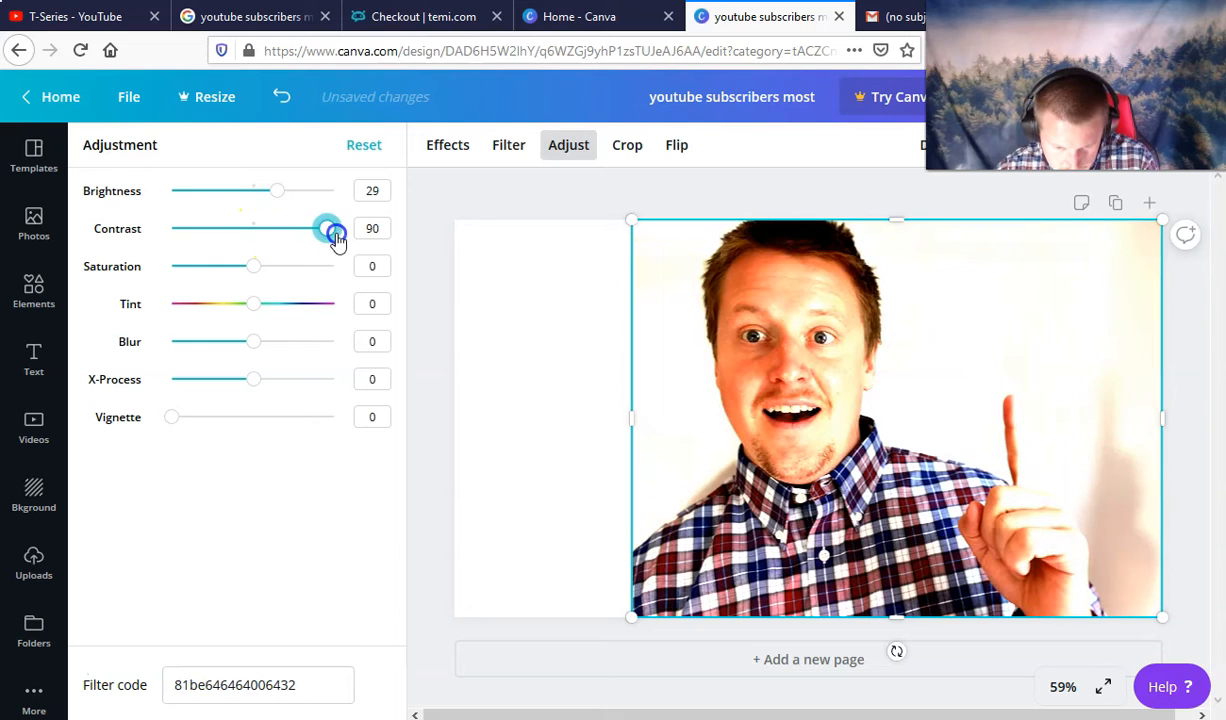
mouse_move(279, 197)
left_mouse_down()
mouse_move(256, 195)
mouse_move(276, 197)
left_mouse_up()
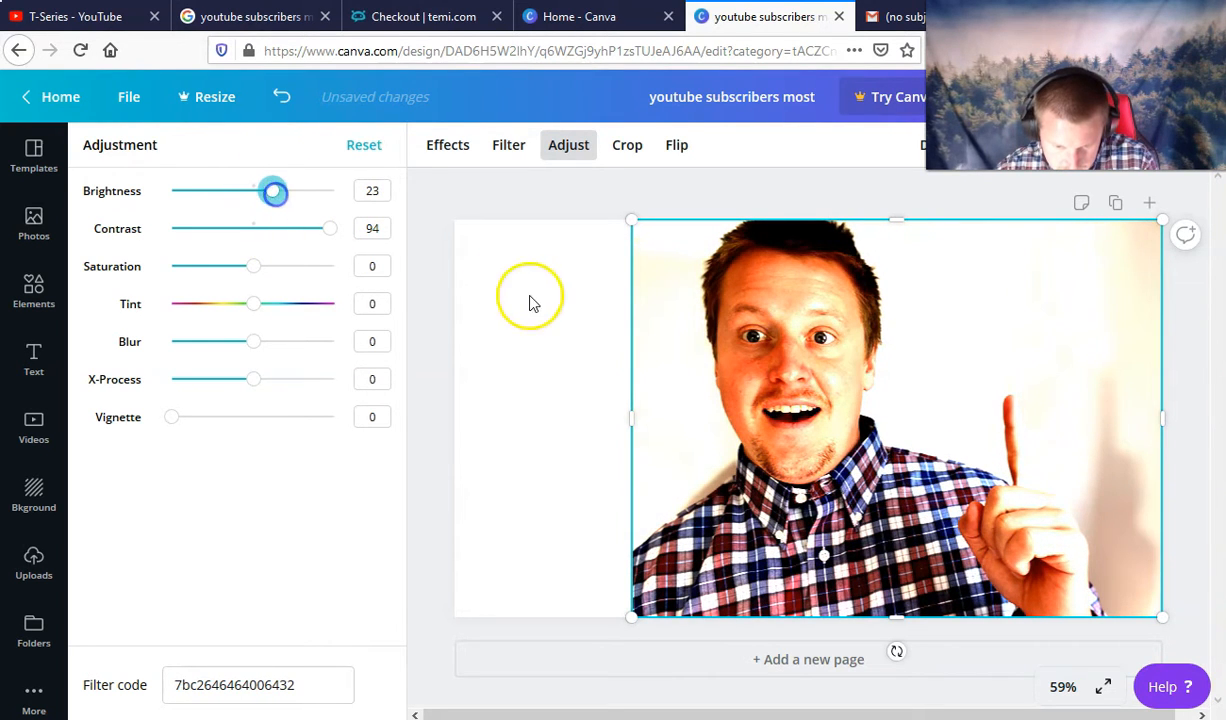
left_click(520, 308)
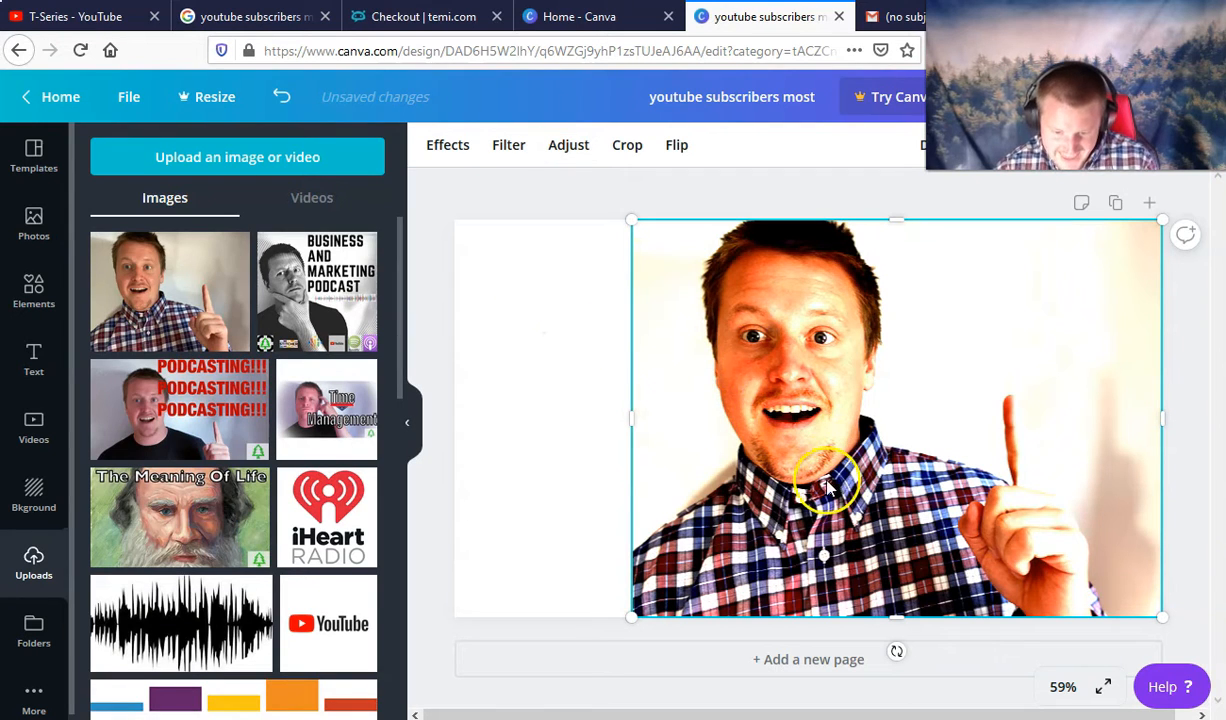
left_click(593, 389)
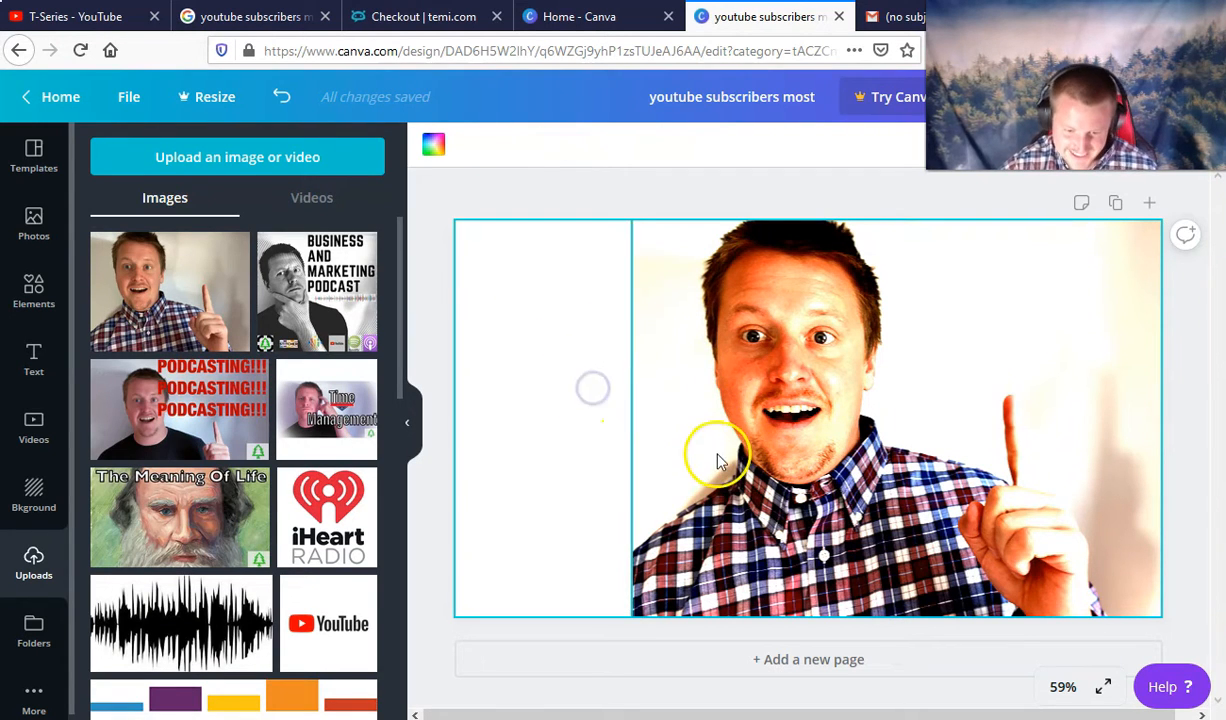
- Set the photo's saturation to 21 and its contrast to 74
left_click(778, 402)
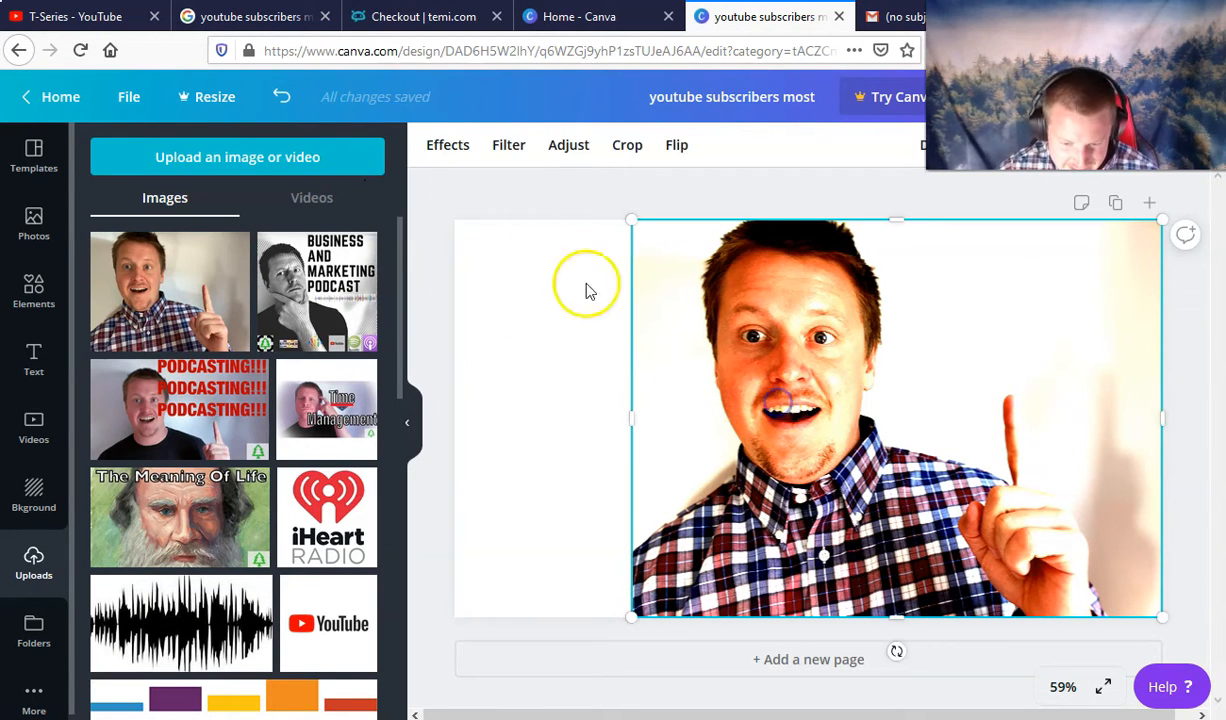
left_click(575, 146)
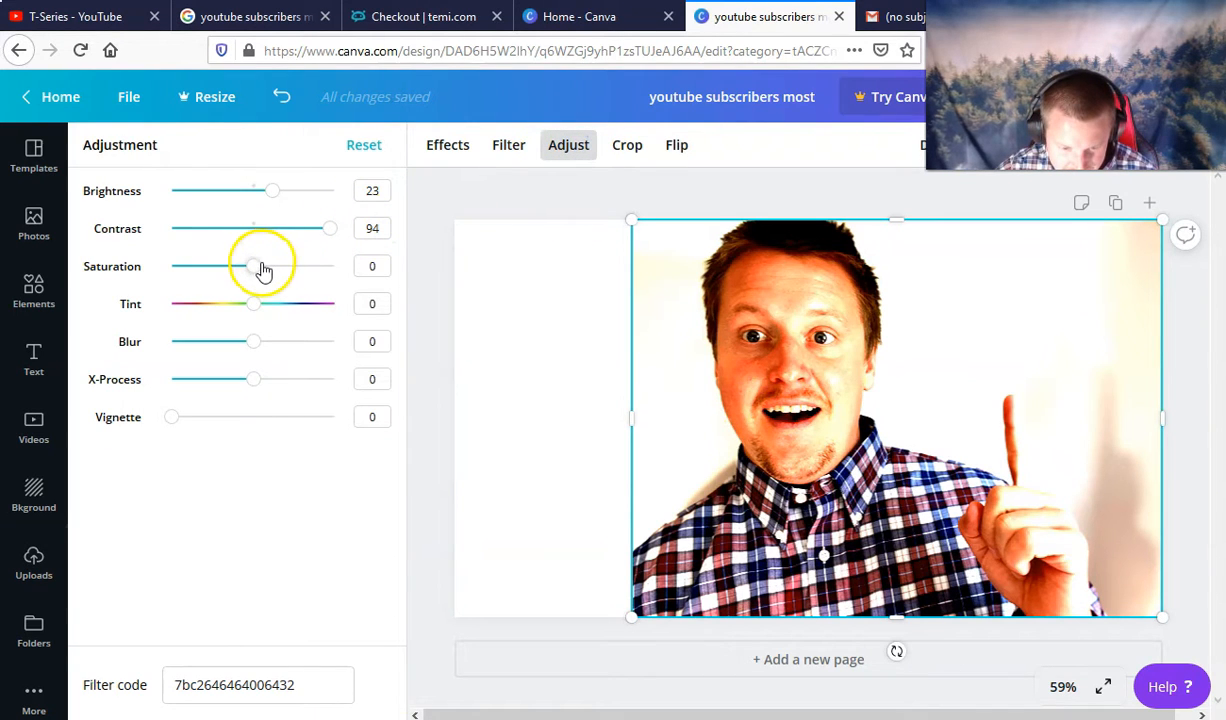
left_click_drag(266, 268, 294, 270)
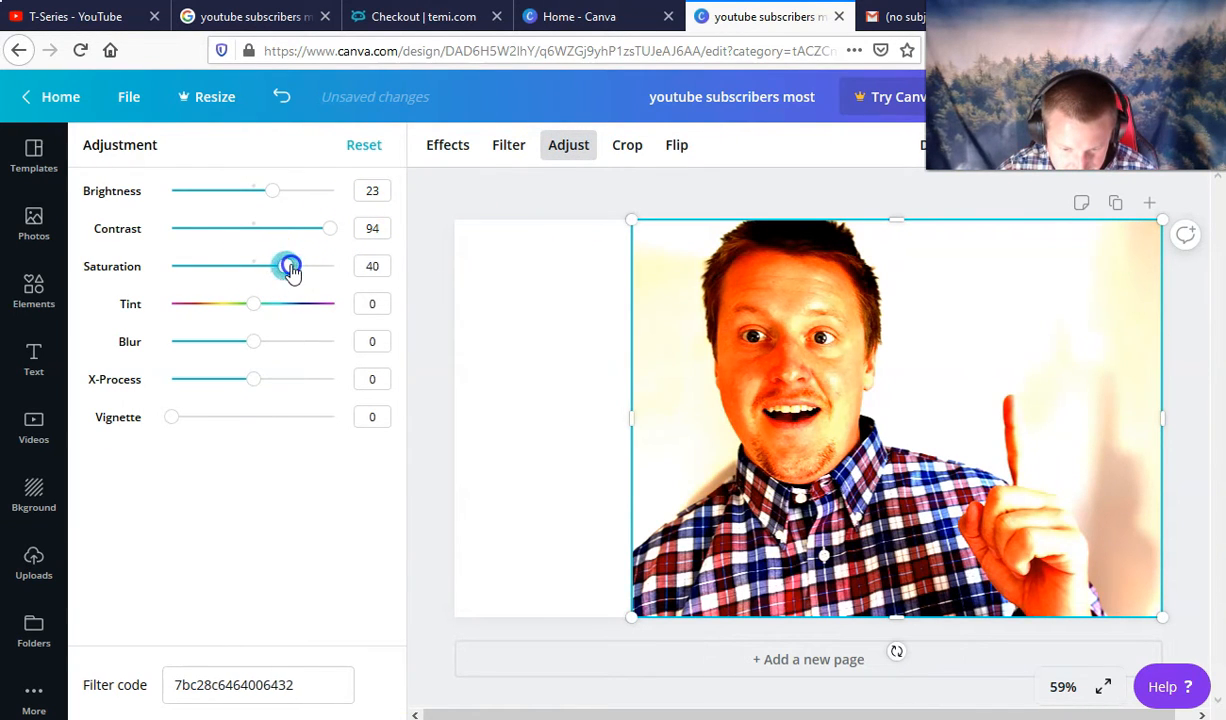
left_click_drag(333, 235, 322, 233)
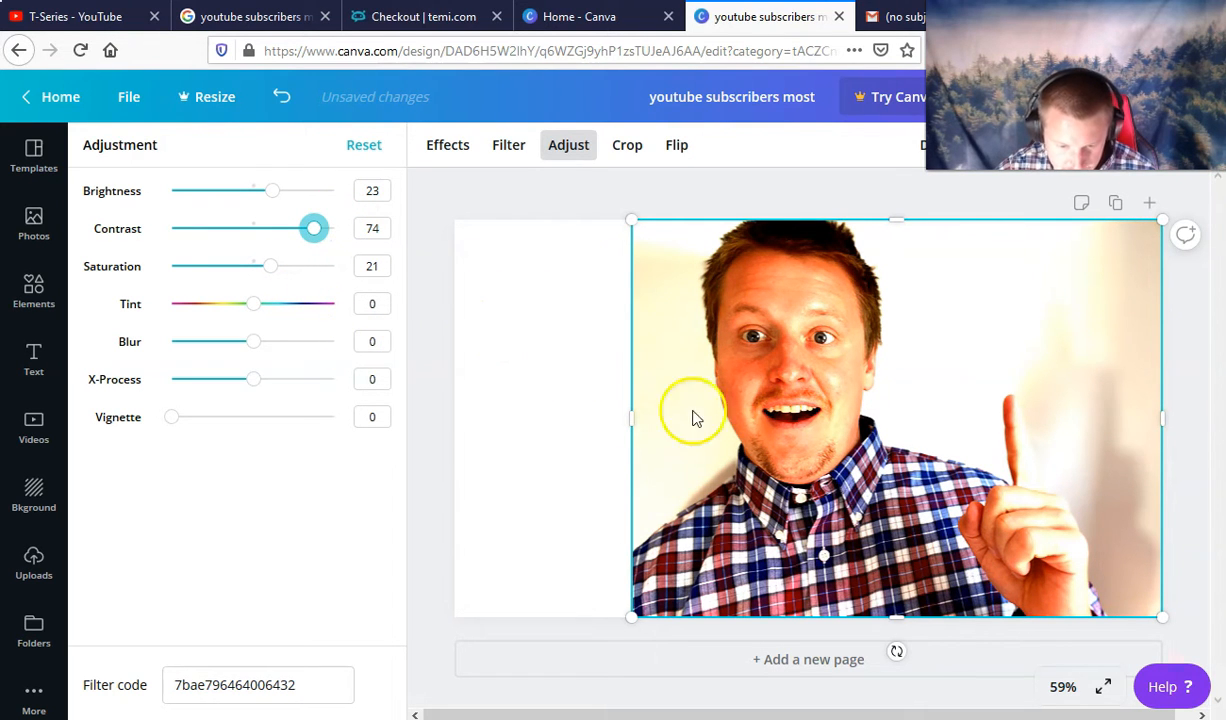
left_click(601, 402)
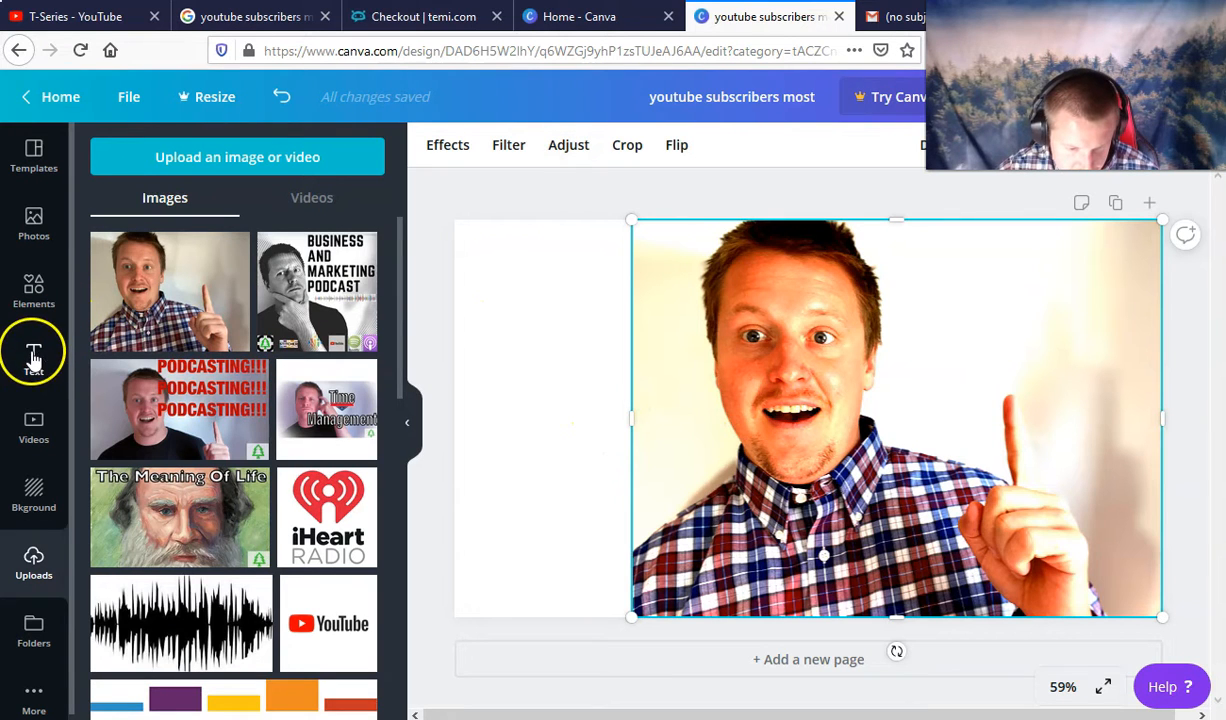
- Add the uploaded YouTube logo to the thumbnail and crop away the blank space above and below it
left_click(325, 595)
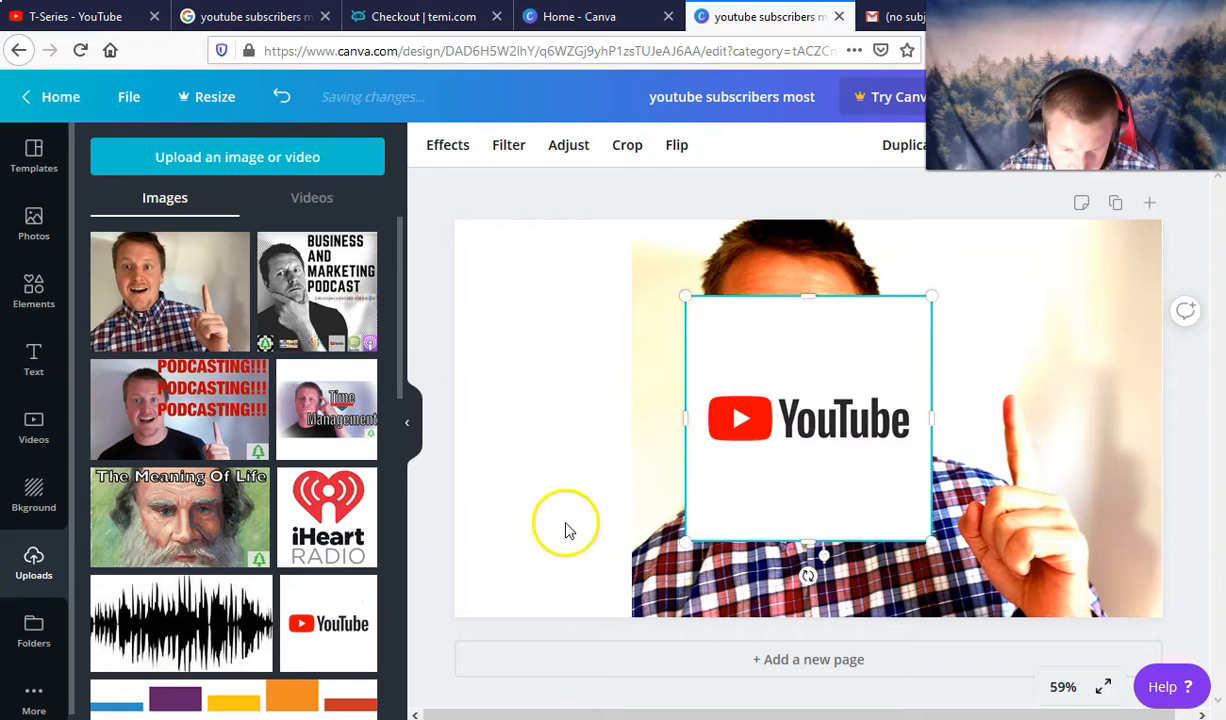
left_click_drag(811, 543, 812, 447)
left_click_drag(810, 300, 847, 384)
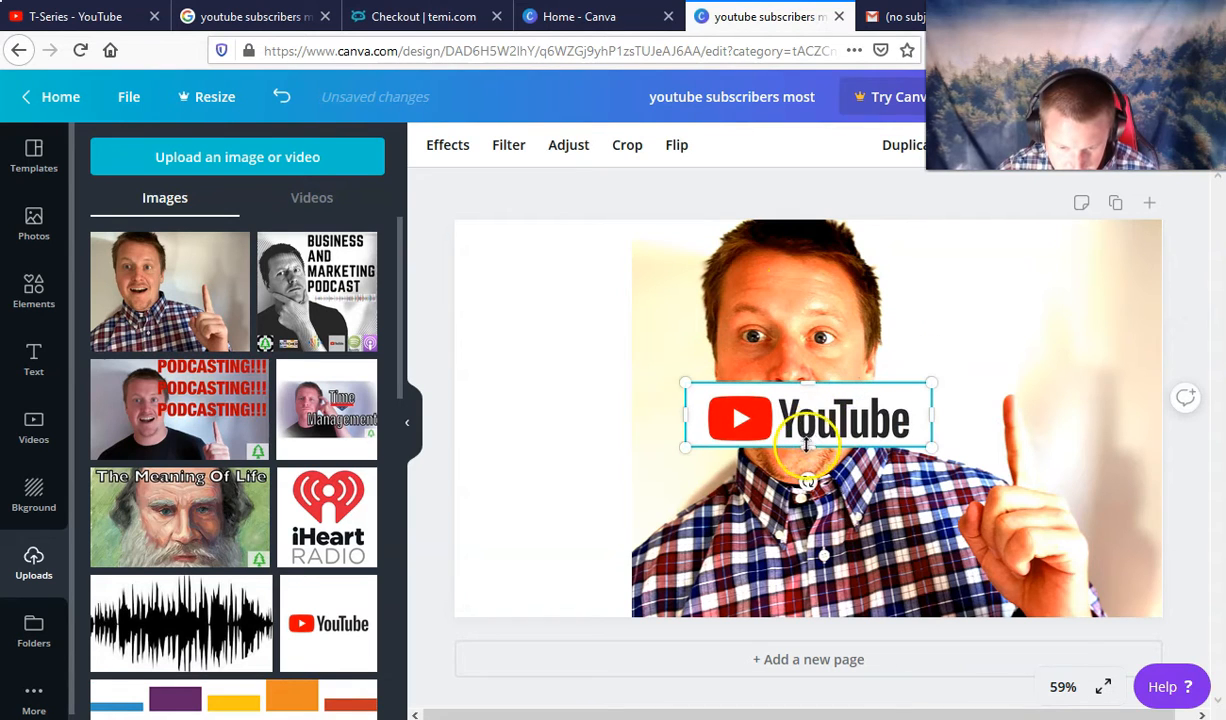
- Move the photo to the canvas's left edge and the YouTube logo to the upper-right area
left_click_drag(848, 515, 664, 510)
left_click_drag(836, 417, 870, 263)
- Raise the photo's brightness slightly and lower its contrast, saturation and blur
left_click(972, 385)
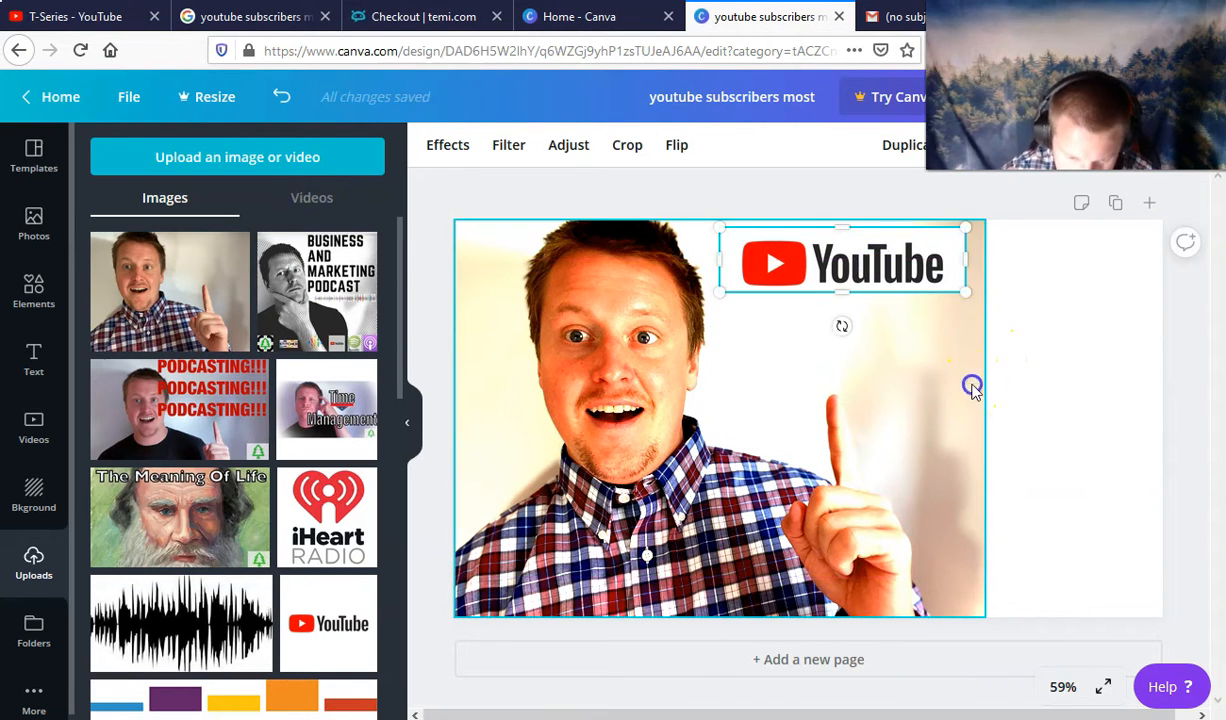
left_click(567, 152)
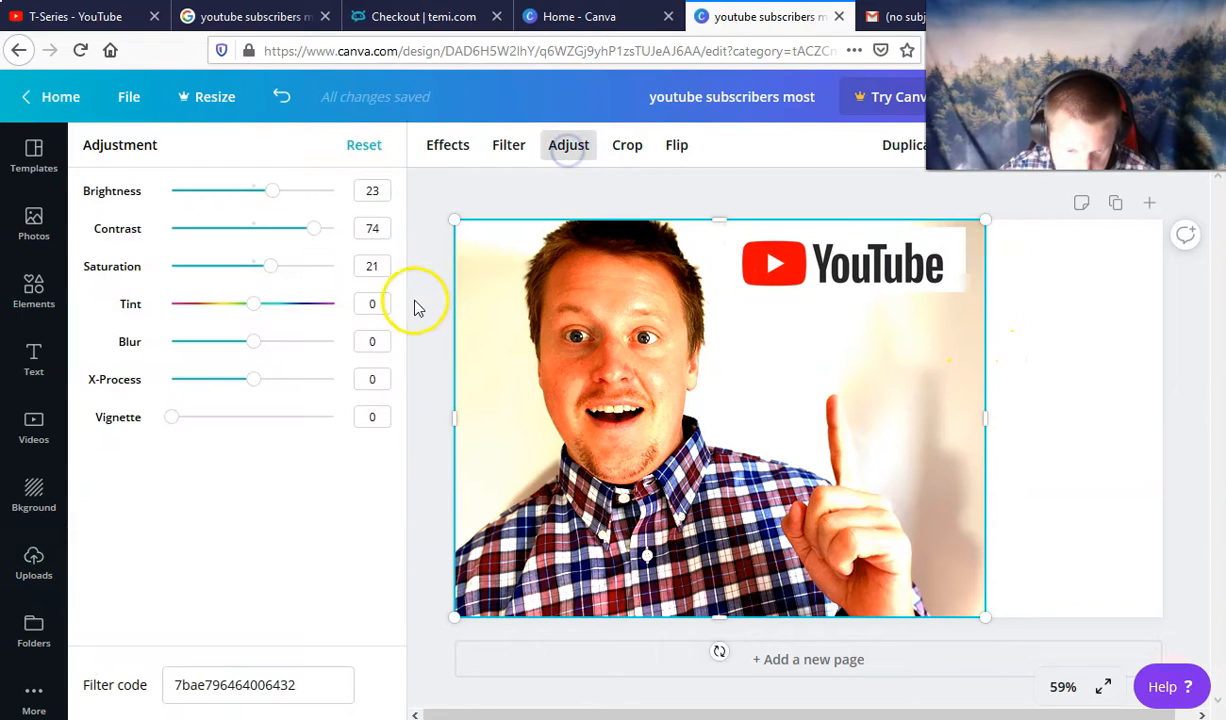
left_click_drag(253, 341, 241, 341)
left_click_drag(270, 266, 261, 266)
left_click_drag(313, 229, 310, 229)
mouse_move(272, 191)
left_mouse_down()
mouse_move(295, 191)
mouse_move(302, 230)
mouse_move(278, 191)
left_mouse_up()
left_click_drag(302, 229, 293, 229)
- Align the YouTube logo with the canvas's top edge and enlarge it until it reaches the right edge
left_click_drag(875, 268, 861, 260)
left_click_drag(959, 284, 1158, 345)
- Add a heading below the YouTube logo and set its font to Lovelo
left_click(33, 360)
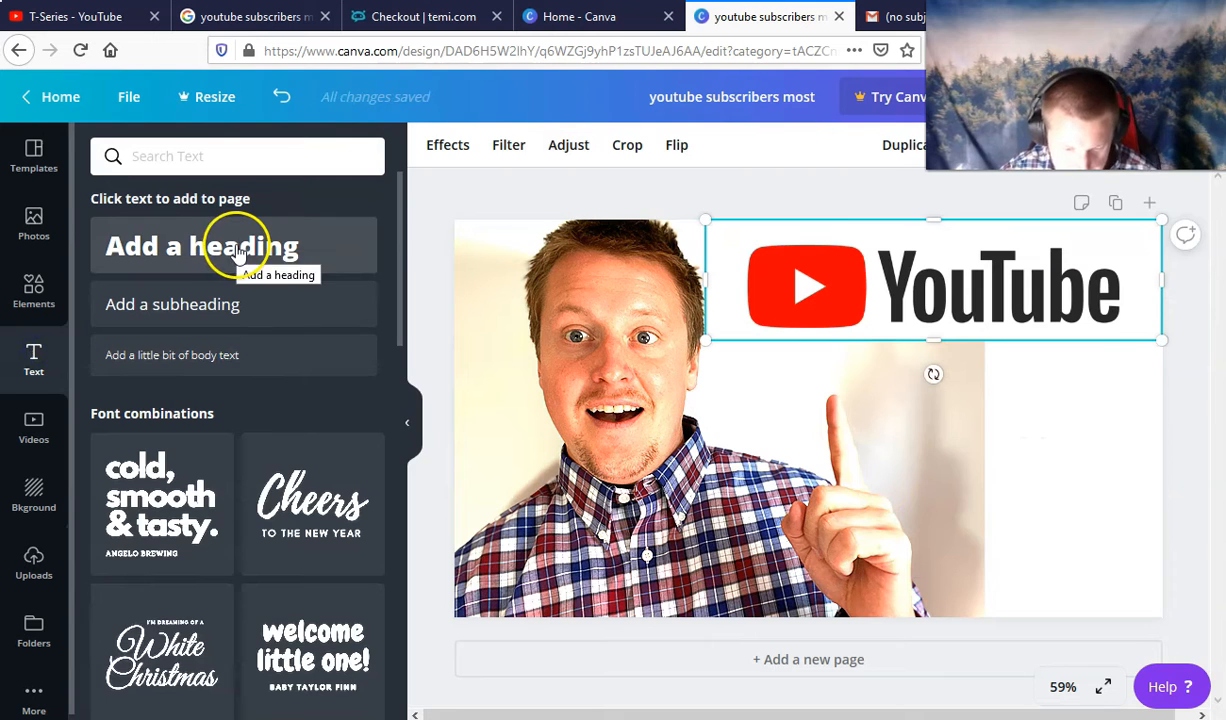
left_click(227, 252)
left_click(551, 145)
scroll(290, 416, "down", 10)
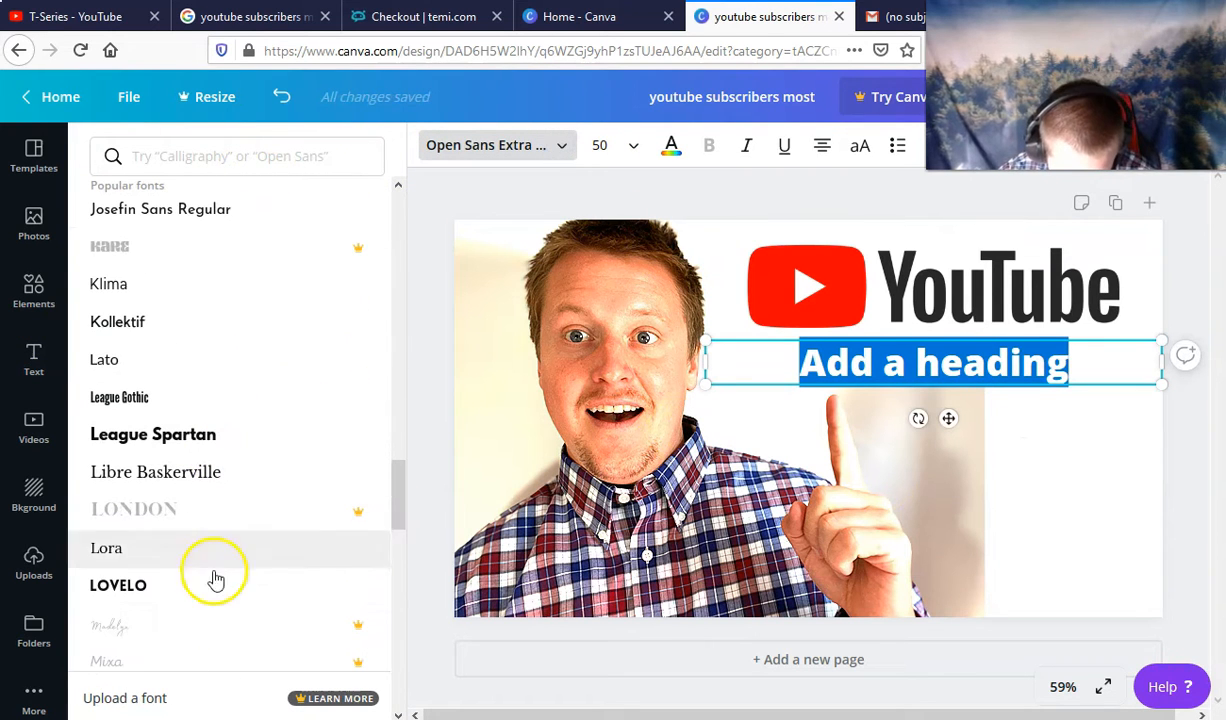
left_click(118, 585)
type("M ST")
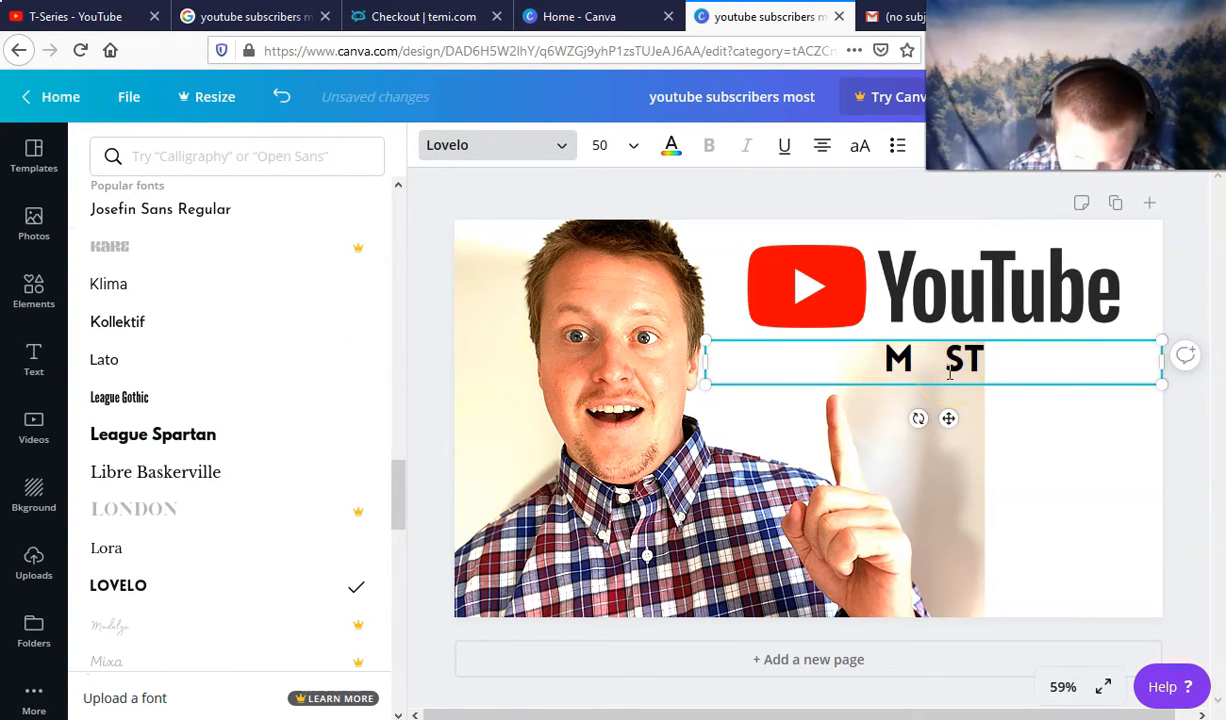
left_click_drag(950, 372, 1118, 497)
type("SUBSCRIBERS MT")
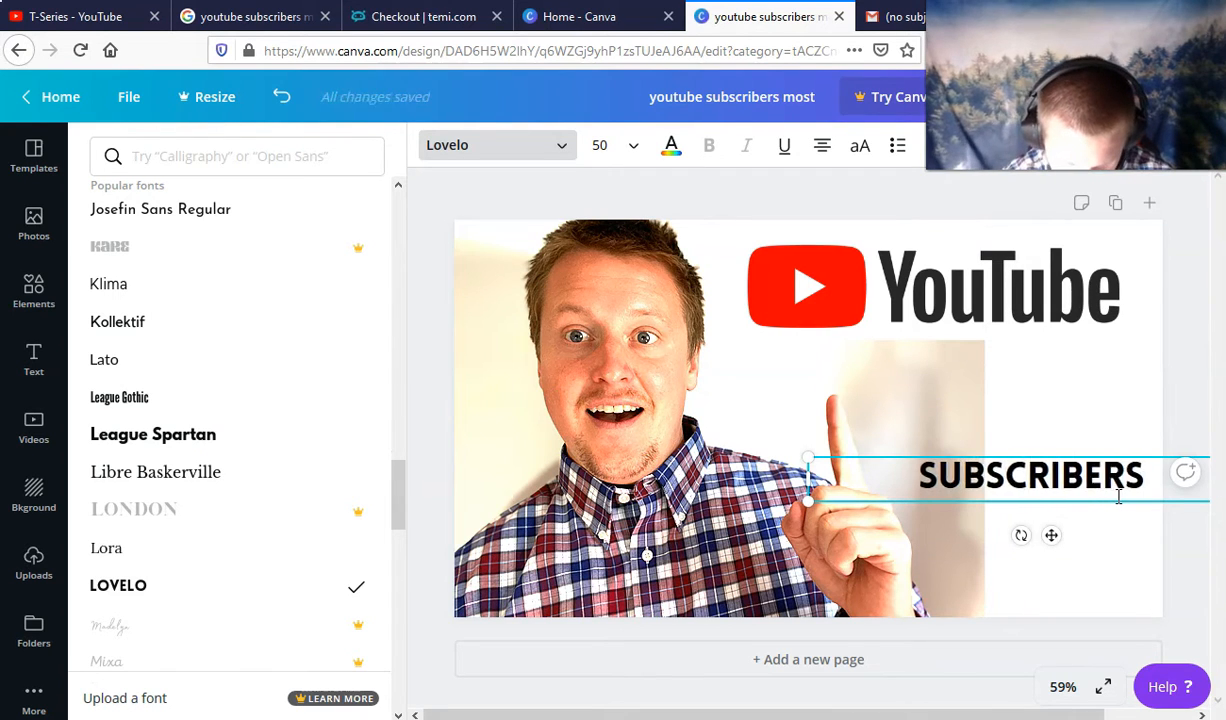
key("BackSpace")
type("O")
key("BackSpace")
key("BackSpace")
key("BackSpace")
key("BackSpace")
key("BackSpace")
key("BackSpace")
key("BackSpace")
key("BackSpace")
key("BackSpace")
key("BackSpace")
key("BackSpace")
key("BackSpace")
key("BackSpace")
key("BackSpace")
- Enter "THE MOST SUBSCRIBERS ON" as the heading text and move it to the middle of the canvas
type("THE MOST SUB")
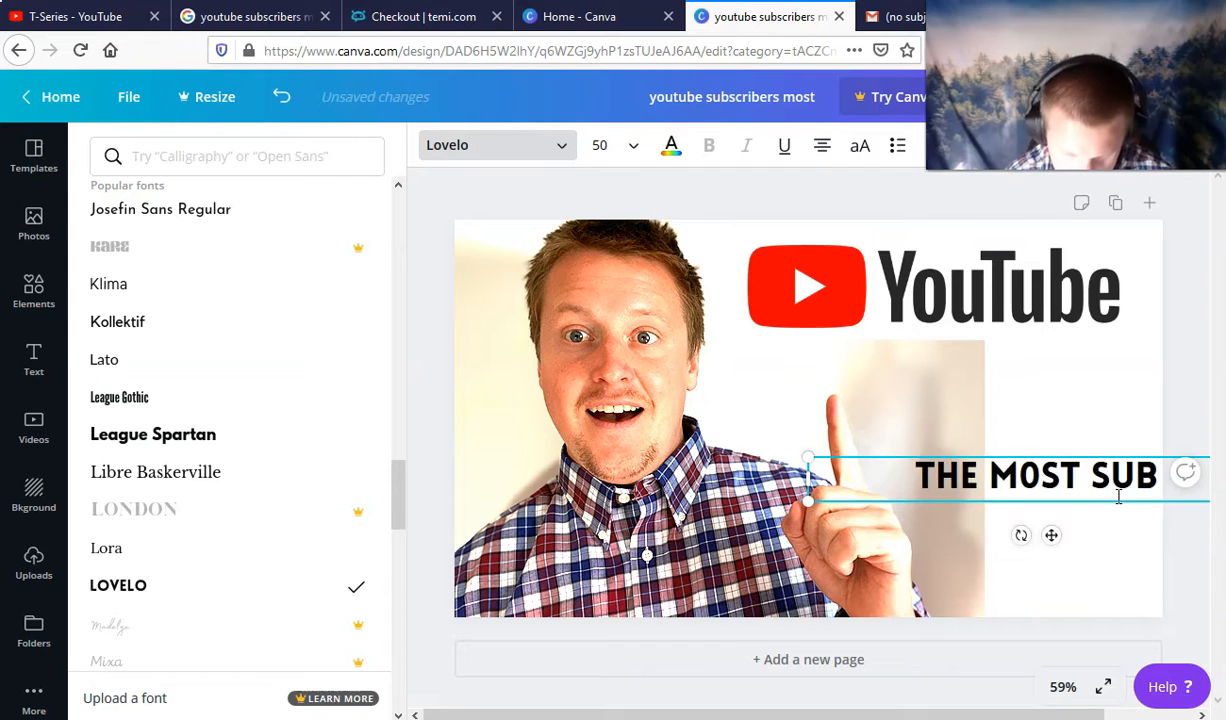
type("SCRIBERS  ON")
left_click_drag(1030, 470, 797, 357)
- Move the YouTube logo to the canvas's lower-right corner and shrink it
left_click_drag(987, 301, 991, 576)
left_click_drag(706, 495, 885, 488)
- Delete the extra space before "ON" in the heading
left_click(946, 365)
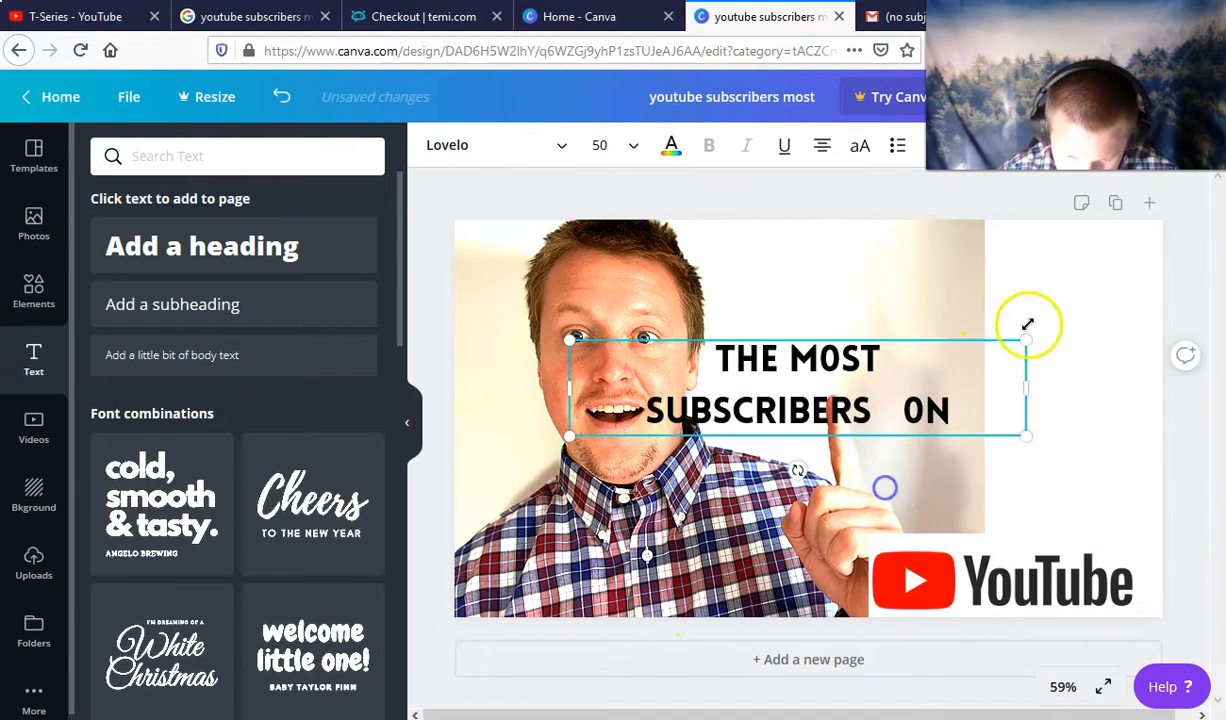
left_click(949, 414)
left_click(909, 413)
key("BackSpace")
- Color the heading text red and increase its font size
left_click_drag(822, 408, 599, 376)
left_click(671, 146)
left_click(208, 416)
left_click(633, 146)
scroll(632, 400, "down", 5)
left_click(632, 408)
- Move the heading to the canvas's upper-right area and resize its text box
left_click_drag(747, 332, 808, 216)
left_click_drag(1067, 361, 1095, 361)
left_click_drag(1092, 502, 1140, 516)
left_click_drag(771, 521, 813, 521)
- Enlarge the YouTube logo and shift it left along the canvas's bottom edge
left_click_drag(954, 592, 873, 583)
left_click_drag(1081, 522, 1165, 500)
left_click_drag(980, 556, 946, 554)
left_click_drag(1075, 85, 153, 89)
- Try making the YouTube logo more transparent
left_click(1086, 145)
left_click_drag(1029, 195, 985, 195)
left_click_drag(969, 584, 970, 597)
left_click(1082, 243)
left_click(970, 580)
left_click(1085, 145)
left_click_drag(985, 195, 1048, 208)
- Set the heading's font size to 120 and widen its text box toward the left
left_click(1084, 265)
left_click(633, 146)
scroll(658, 468, "down", 5)
left_click(650, 480)
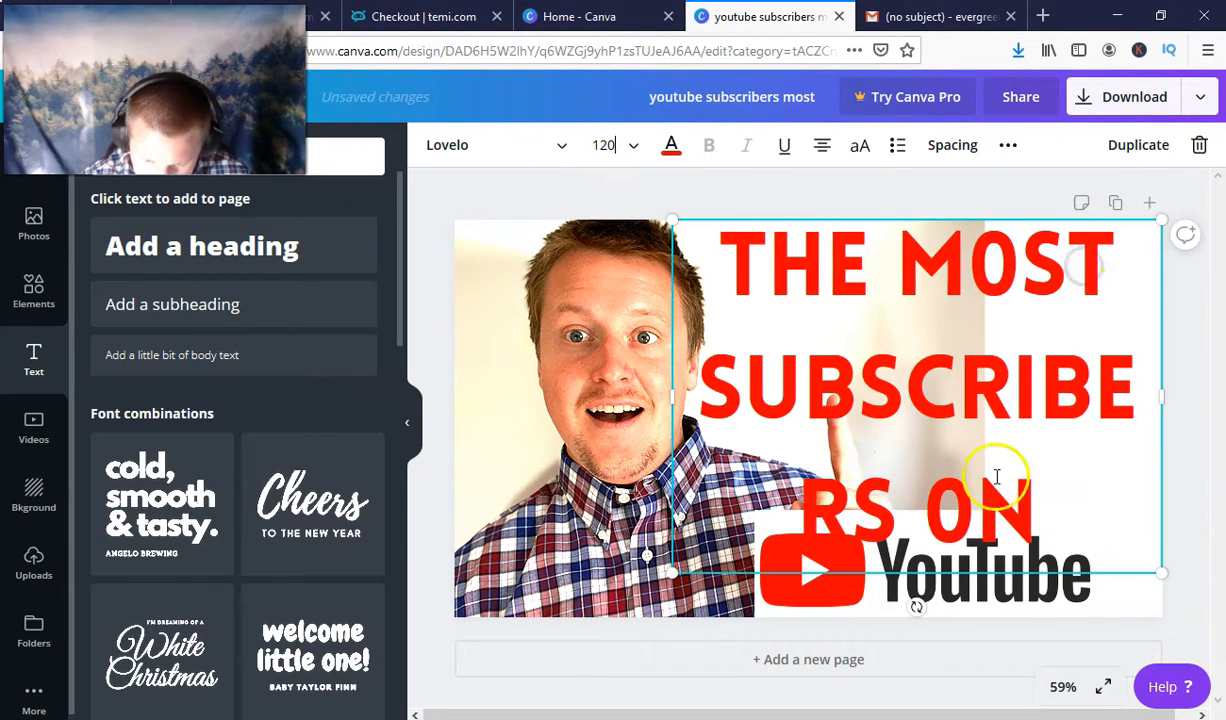
left_click_drag(669, 397, 603, 397)
- Shift the YouTube logo slightly left and shrink the photo toward the canvas's lower-left corner
left_click_drag(944, 586, 909, 586)
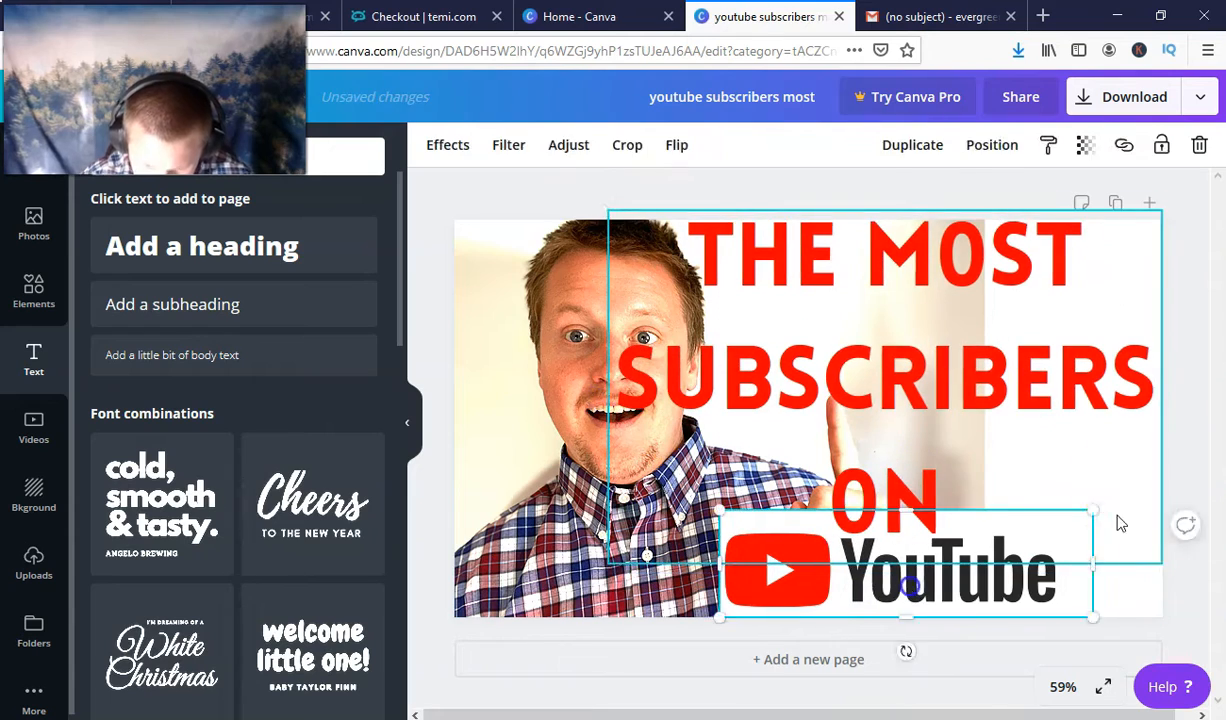
left_click(884, 500)
left_click(539, 515)
left_click_drag(984, 220, 765, 345)
- Nudge the heading right and the YouTube logo left, making the logo slightly transparent
left_click_drag(951, 405, 957, 405)
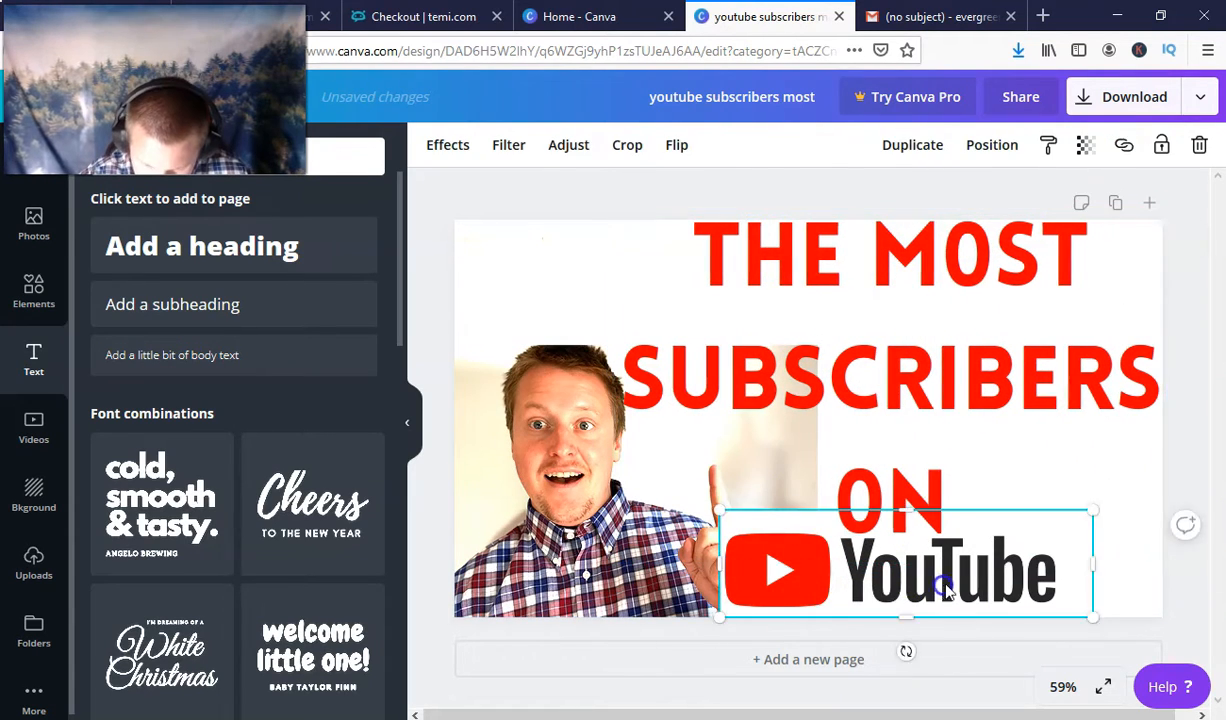
left_click_drag(946, 583, 939, 583)
left_click_drag(1030, 195, 1010, 197)
- Extend the photo's frame upward to the full canvas height
left_click(692, 388)
left_click(535, 290)
left_click(560, 450)
left_click_drag(636, 345, 608, 222)
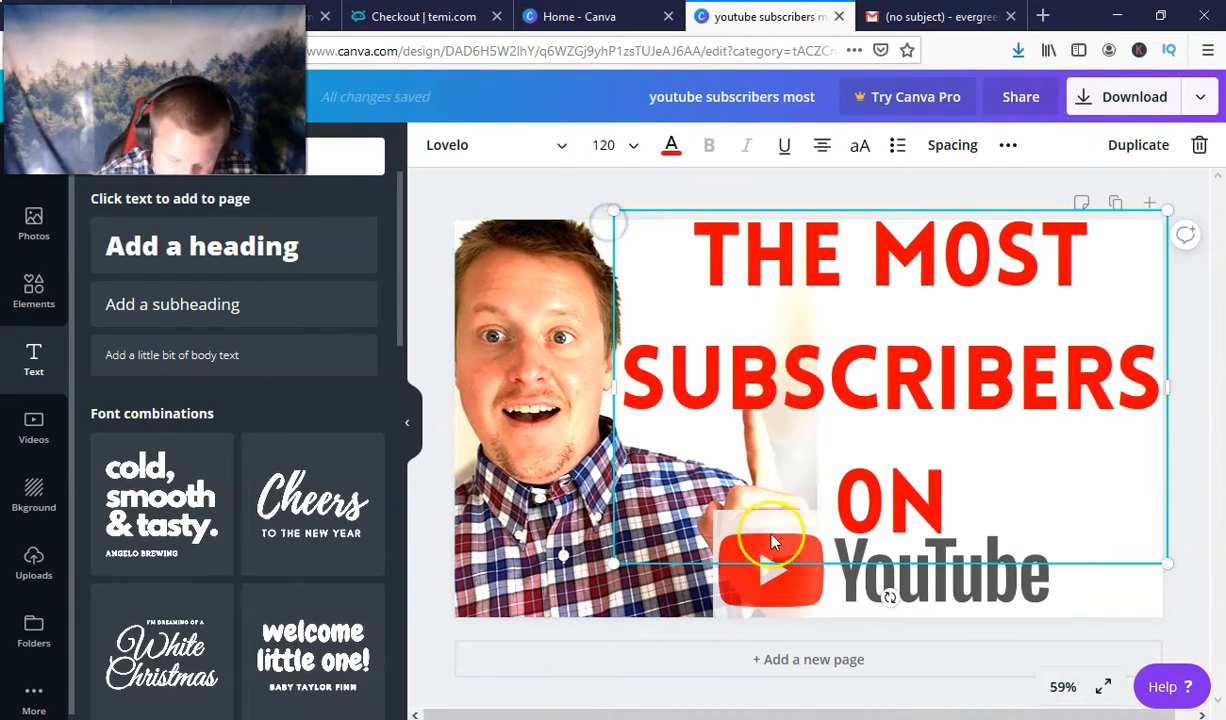
left_click(521, 631)
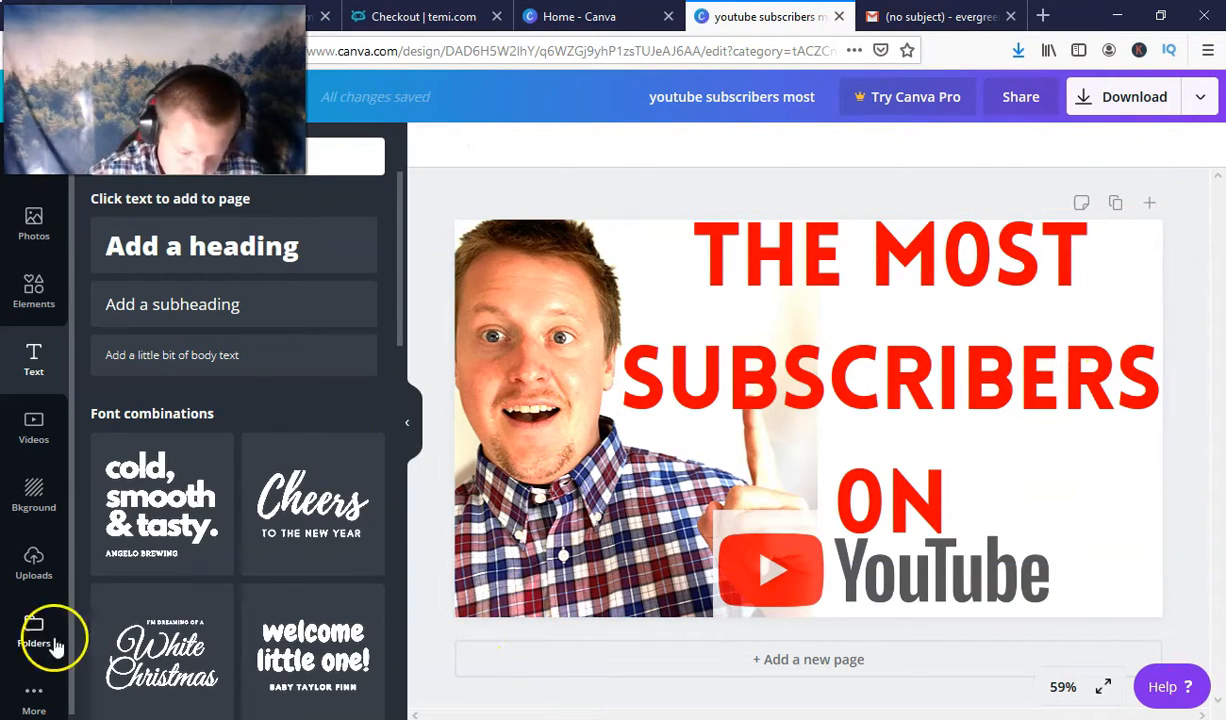
- Look through the image uploads and browse the Evergreen Tactics folder for files to upload
left_click(34, 562)
scroll(260, 493, "down", 8)
scroll(254, 493, "up", 9)
left_click(346, 156)
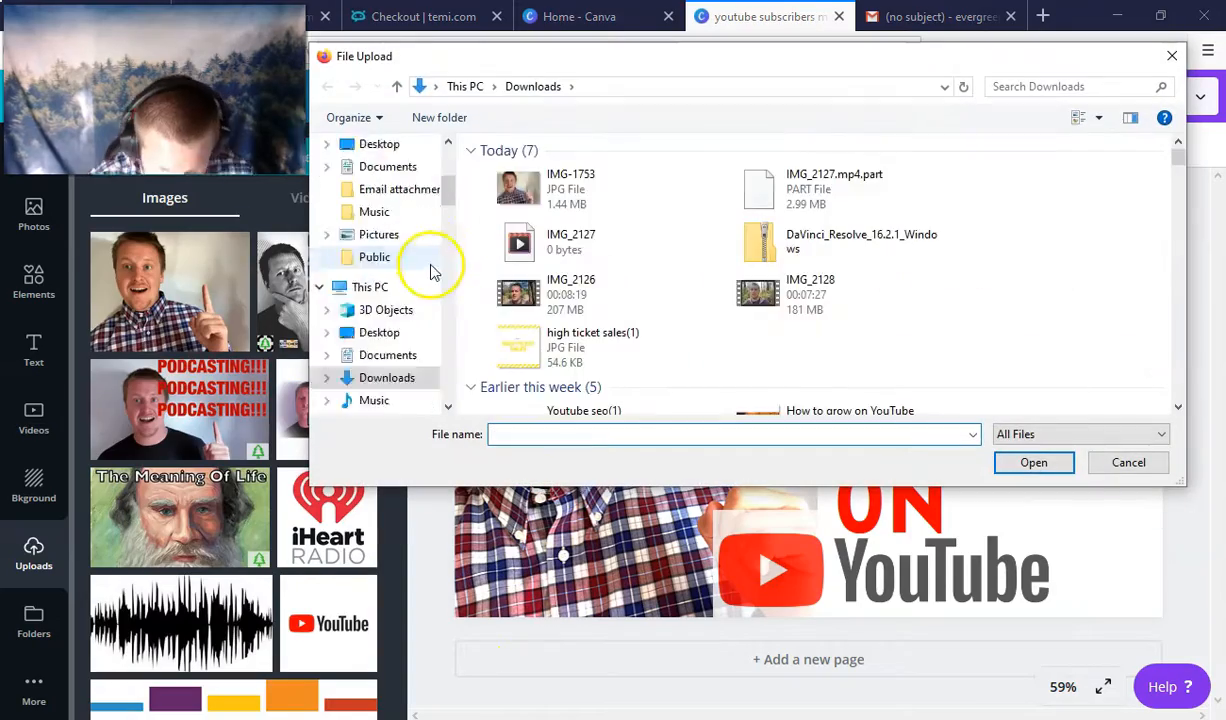
scroll(414, 264, "up", 5)
left_click(408, 271)
scroll(870, 325, "down", 10)
scroll(195, 575, "down", 6)
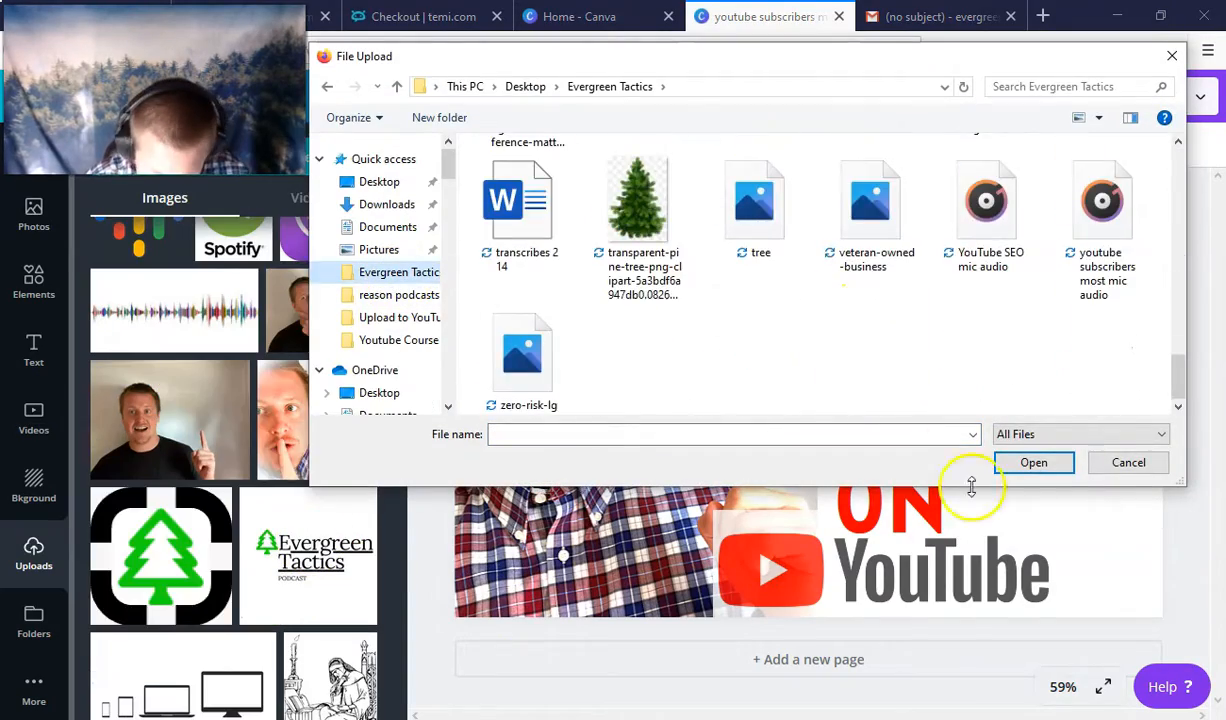
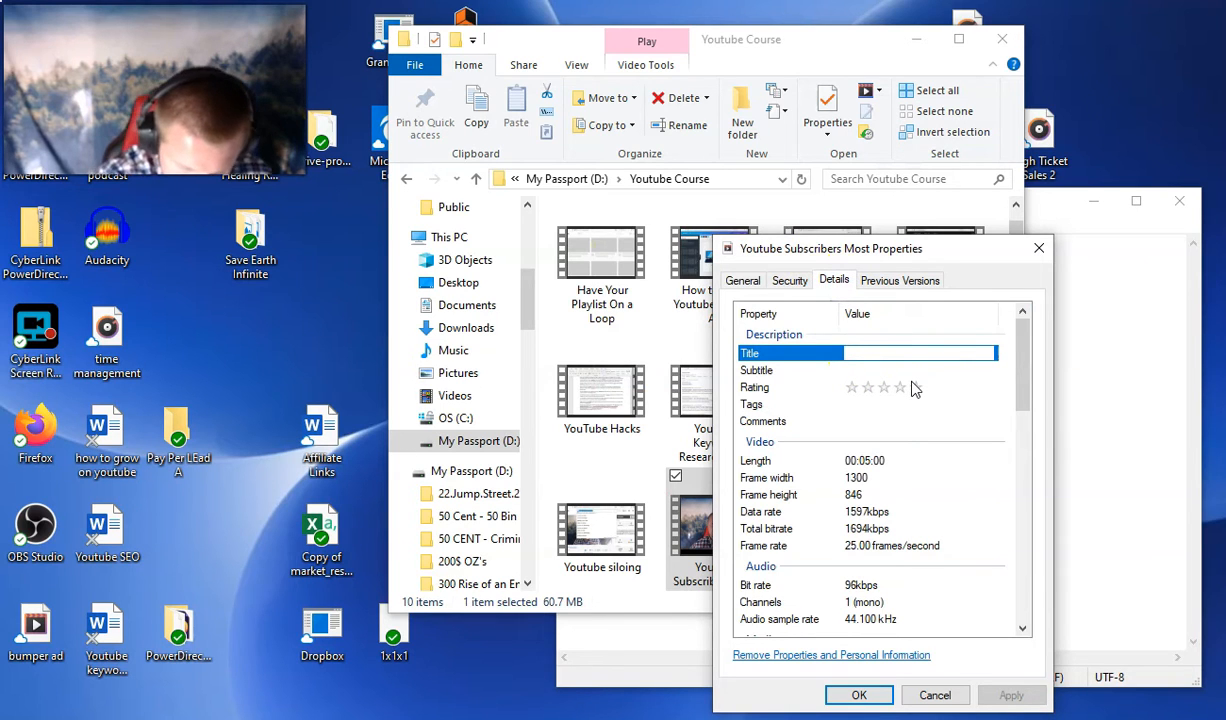
- Set the video file's title and subtitle properties to "Youtube Subscribers Most" and its rating to five stars
key("Tab")
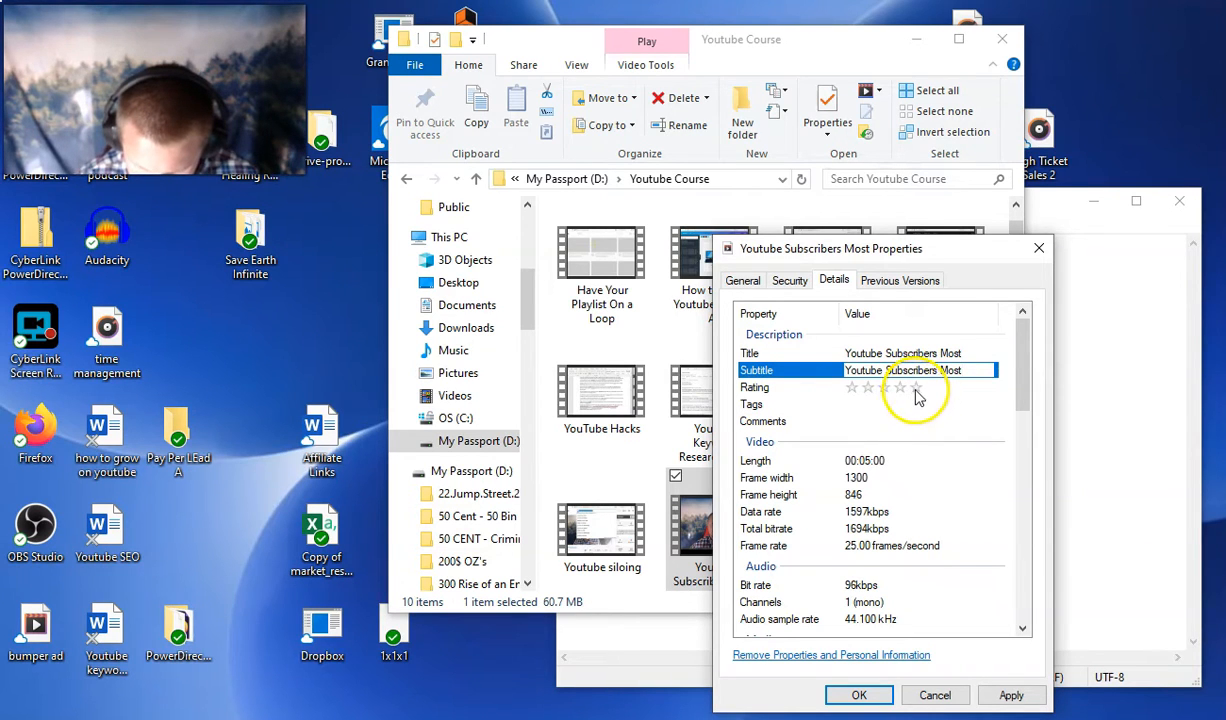
key("Tab")
left_click(881, 404)
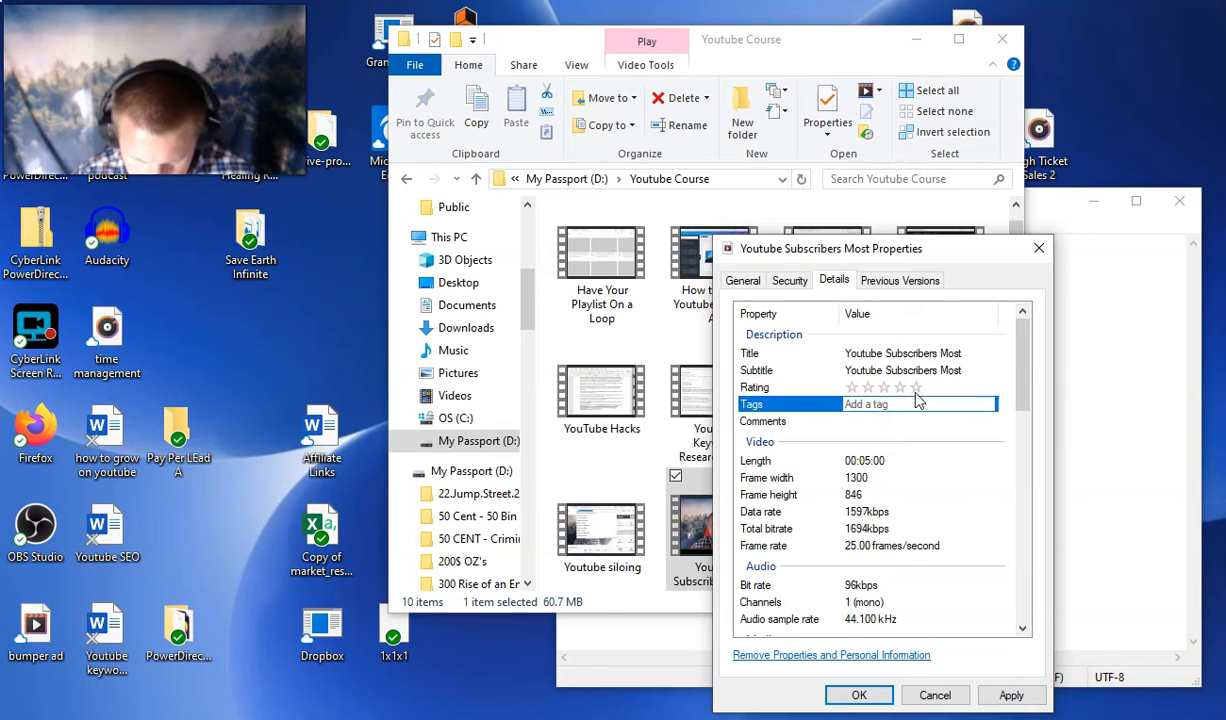
left_click(917, 388)
- Enter "Youtube Subscribers Most" as the video file's comments and tags
left_click(895, 421)
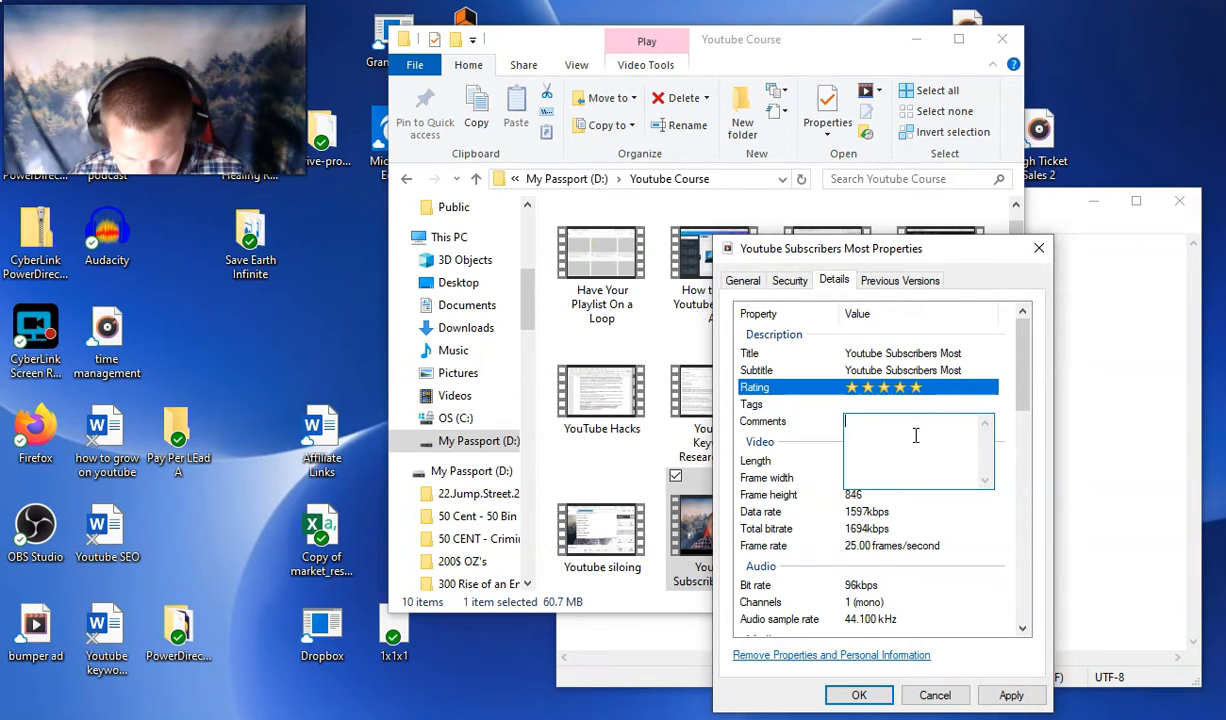
left_click(851, 510)
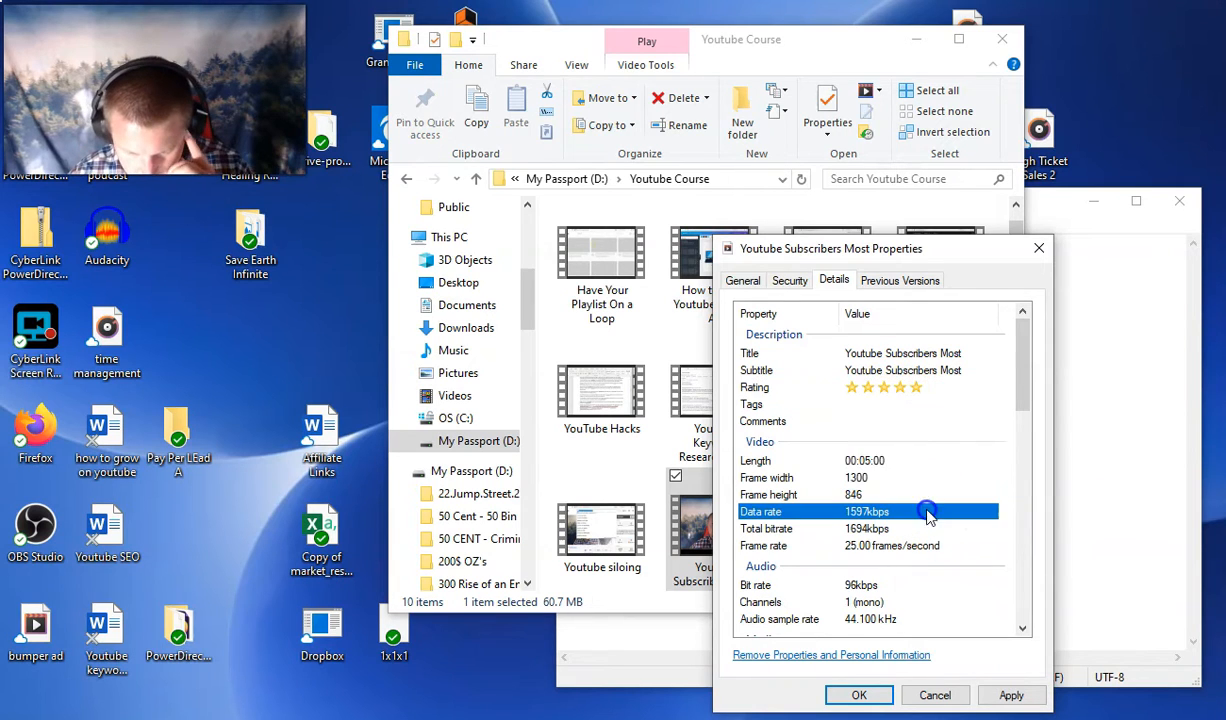
left_click(900, 416)
key("ctrl+v")
left_click(901, 405)
key("ctrl+v")
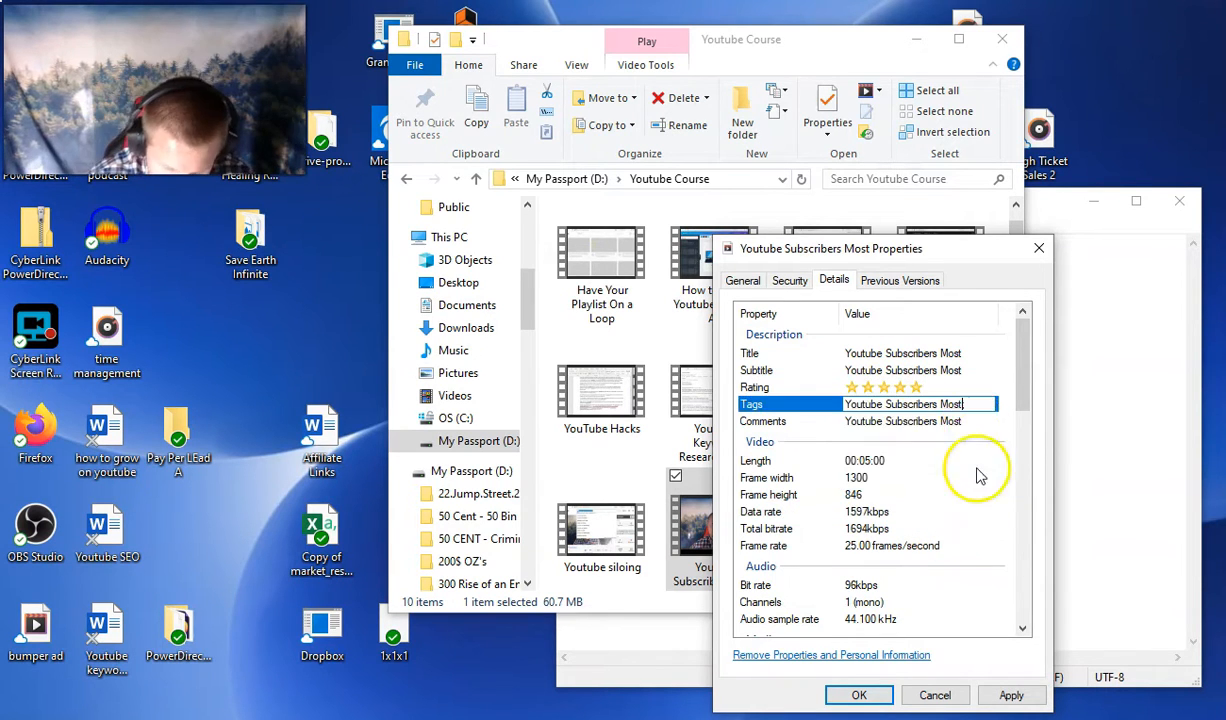
- Set the video file's contributing artists and genre to "Youtube Subscribers Most" and its year to 2020
scroll(977, 452, "down", 4)
left_click(900, 467)
key("ctrl+v")
left_click(887, 484)
key("ctrl+v")
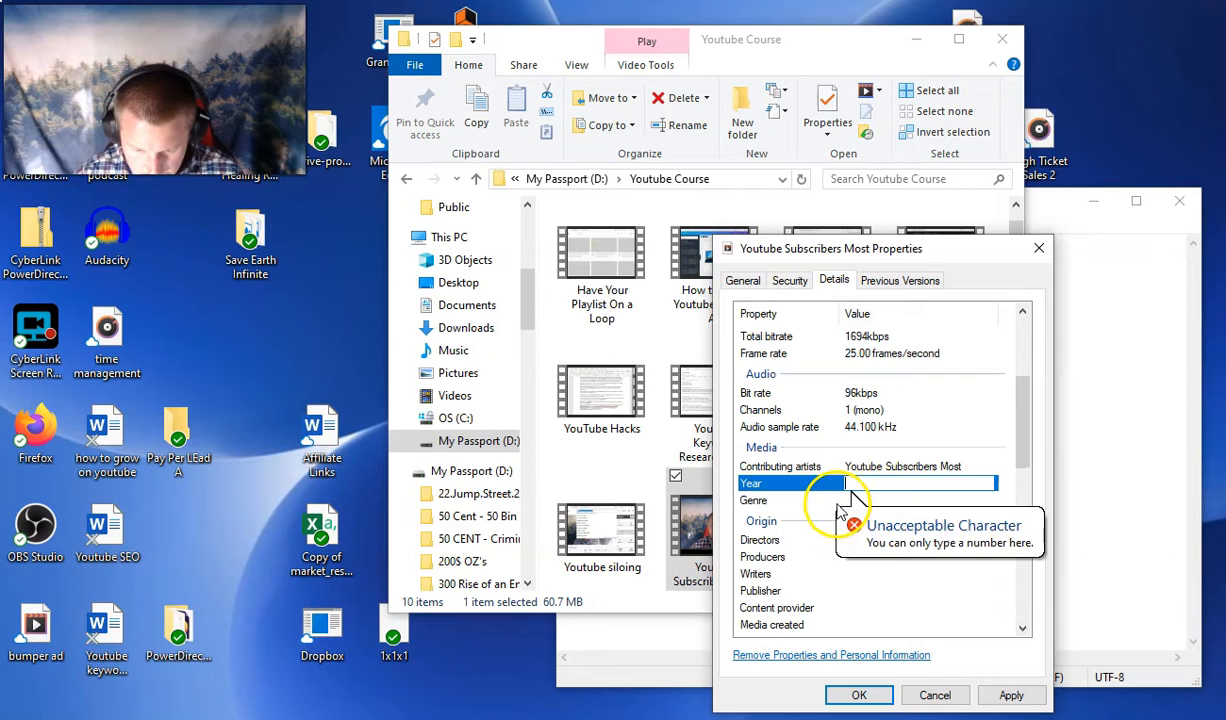
type("2020")
left_click(886, 502)
- Fill in the directors field and further origin details, and apply the property changes
left_click(889, 537)
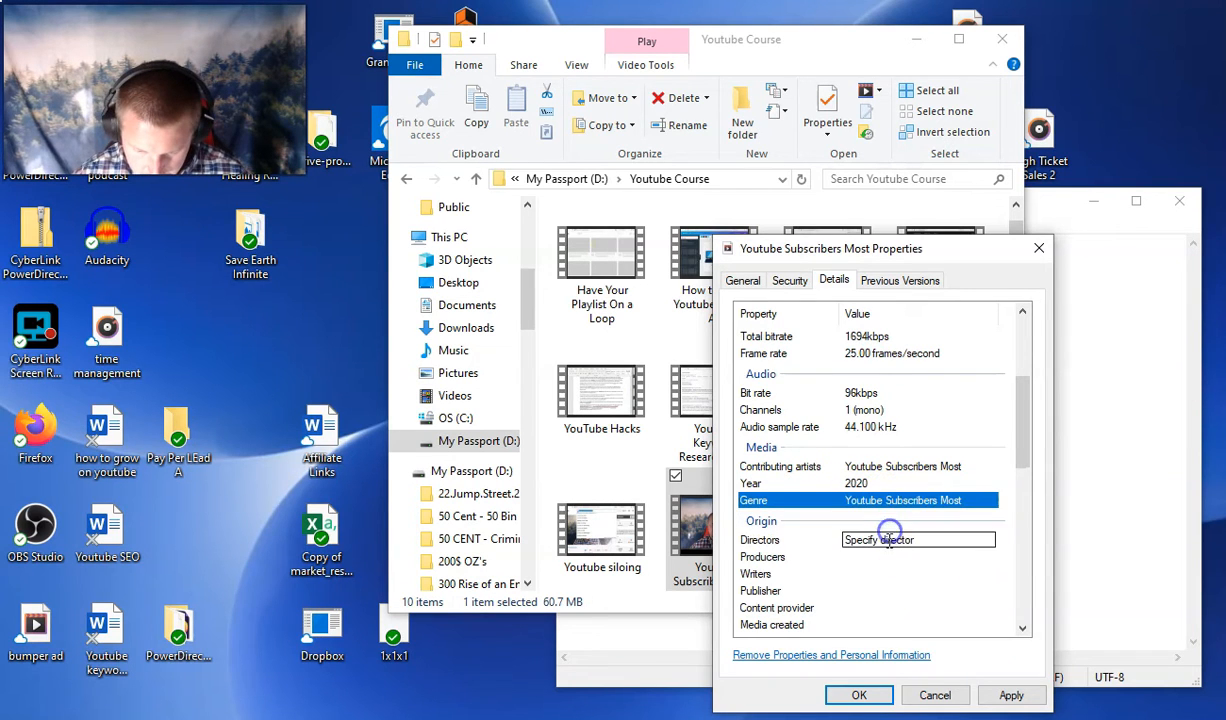
scroll(893, 541, "down", 2)
left_click(897, 545)
scroll(895, 552, "down", 8)
left_click(1010, 695)
scroll(870, 416, "up", 10)
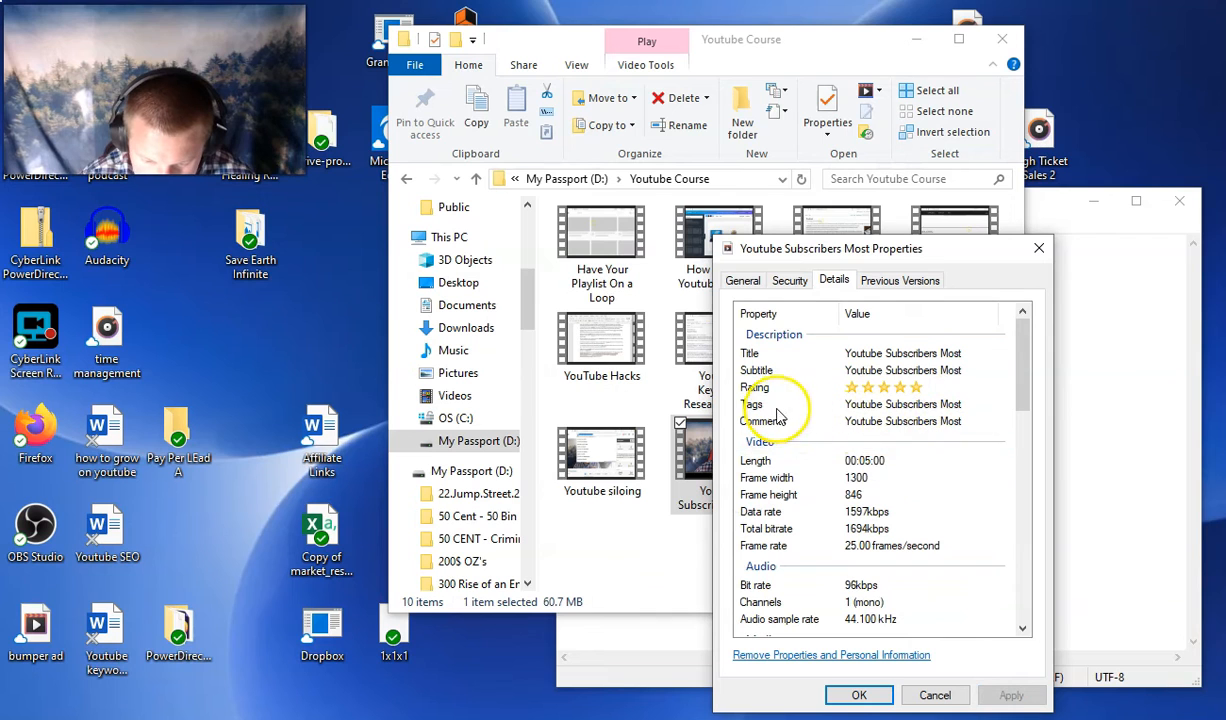
left_click(880, 404)
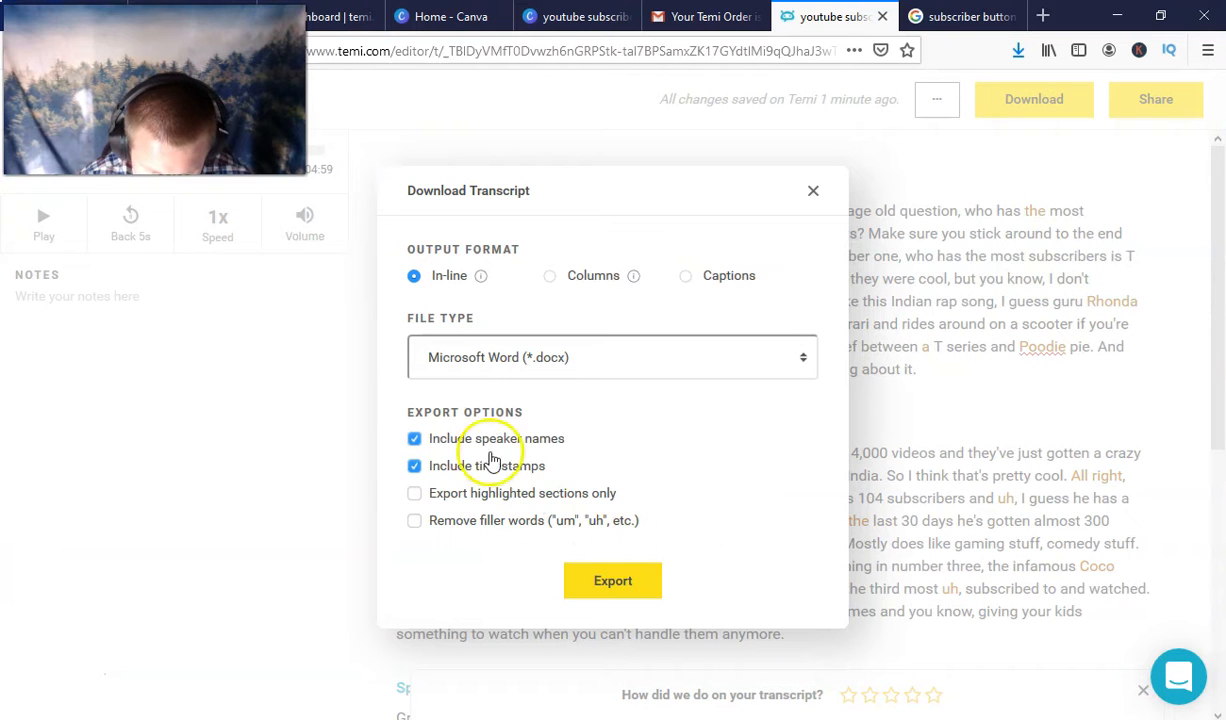
- Export the Temi transcript as Plain Text (*.txt) without speaker names or timestamps and with filler words removed
left_click(416, 440)
left_click(600, 359)
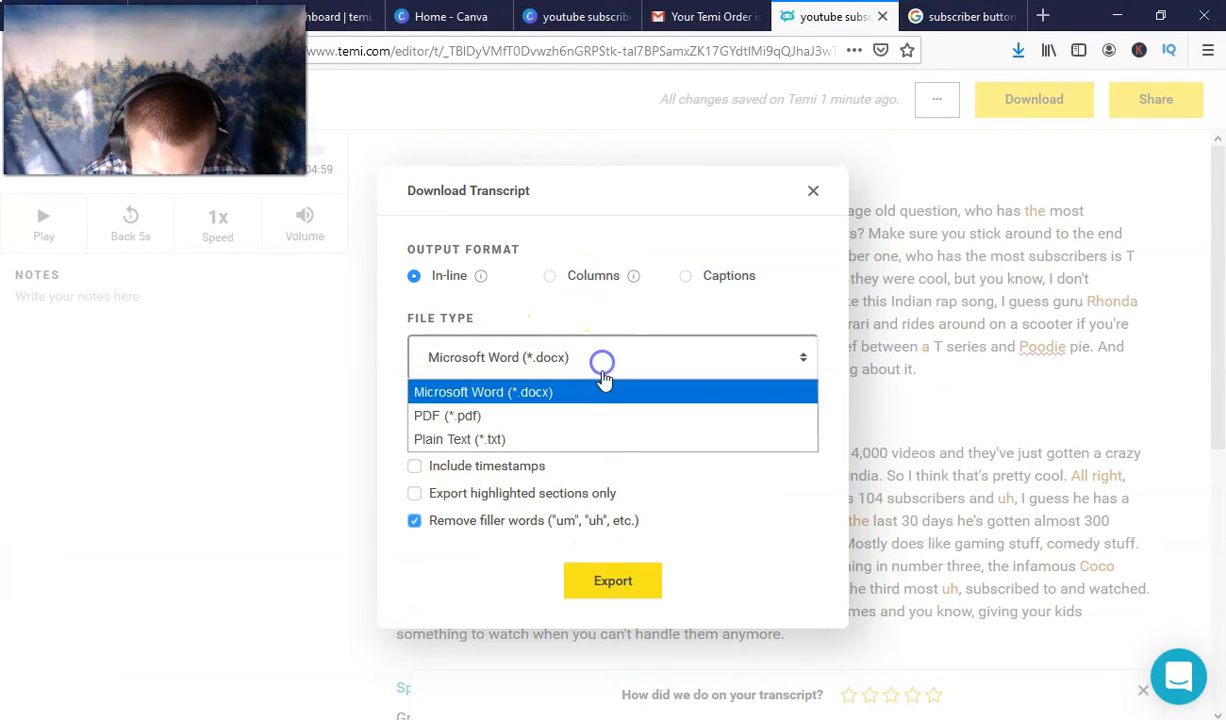
left_click(527, 452)
left_click(613, 581)
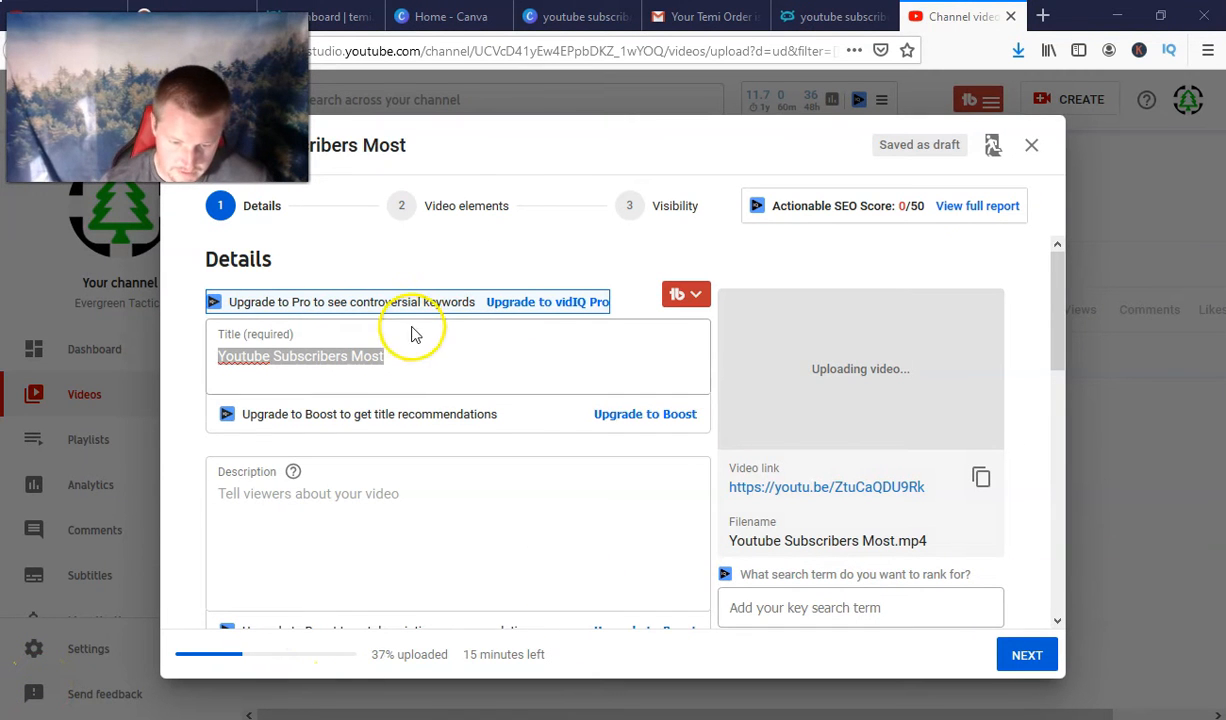
- Set the YouTube video's title to "Youtube Subscribers Most ( Subs, Views and Who Earns The Most Money On YouTube!)"
left_click(417, 381)
left_click(424, 365)
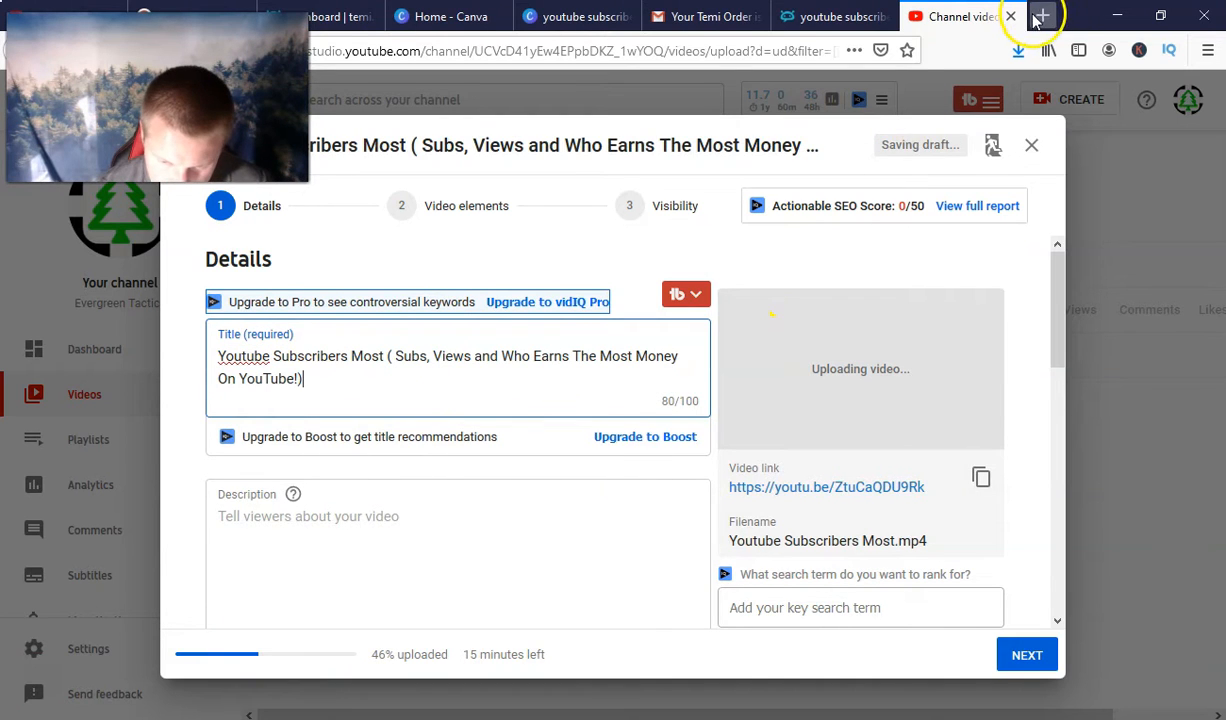
- Search YouTube in a new browser tab for "youtube subscribers most" and open the video "Top 10 Most Subscribed YouTube Channels (2011-2019)"
left_click(1040, 17)
left_click(325, 258)
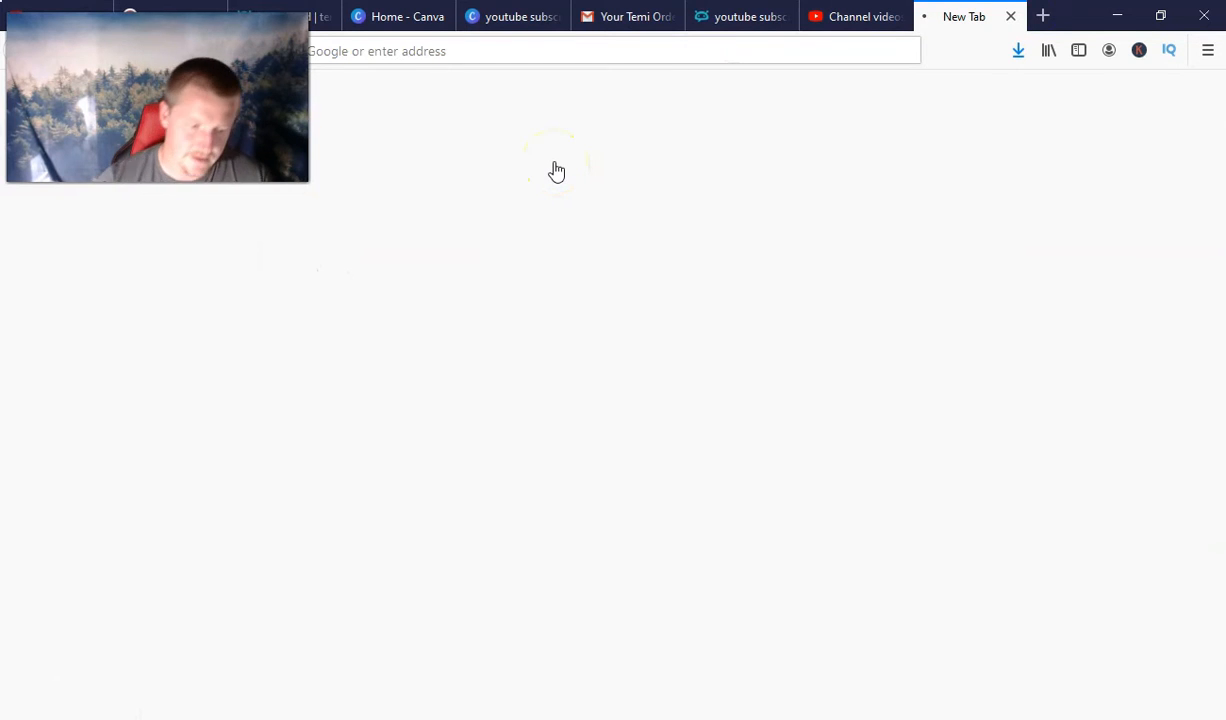
left_click(423, 107)
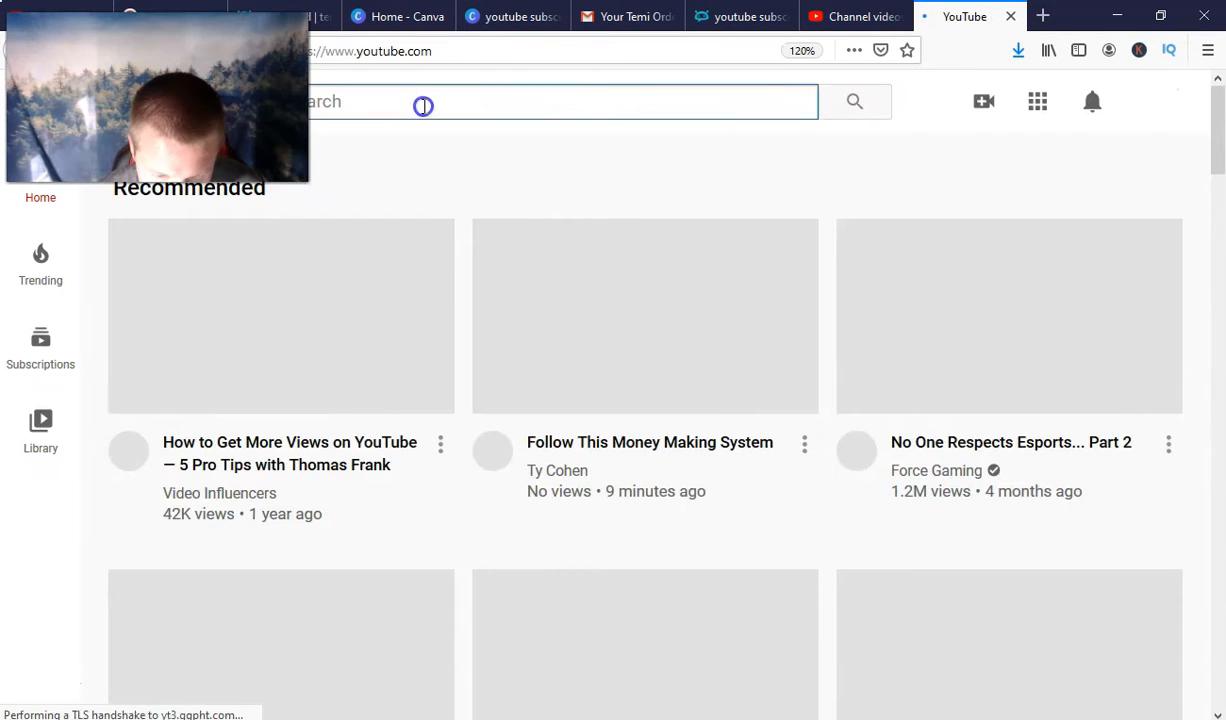
type("you")
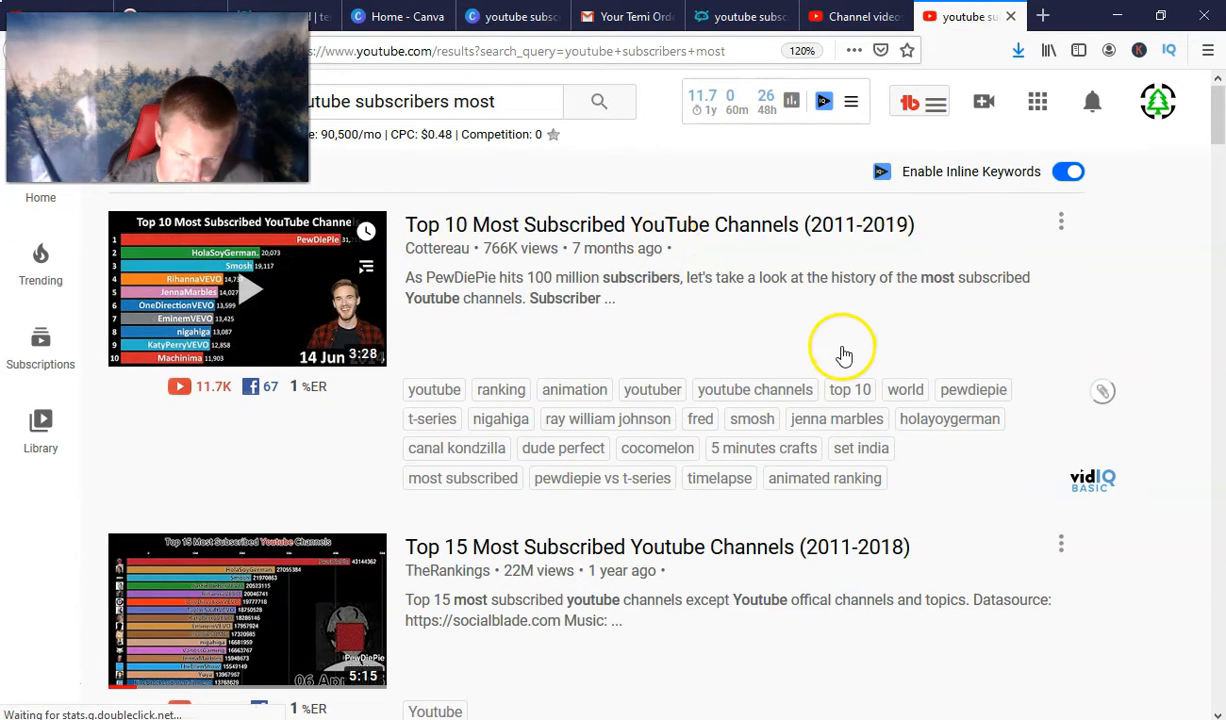
left_click(843, 352)
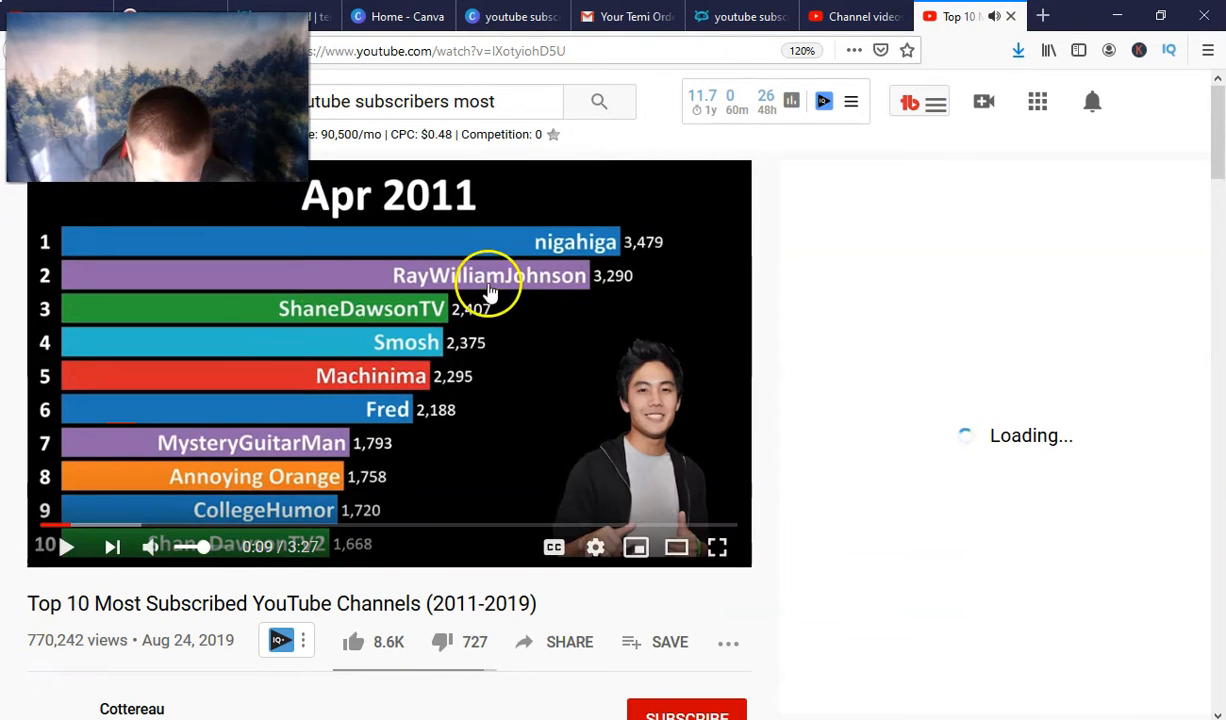
scroll(684, 359, "down", 3)
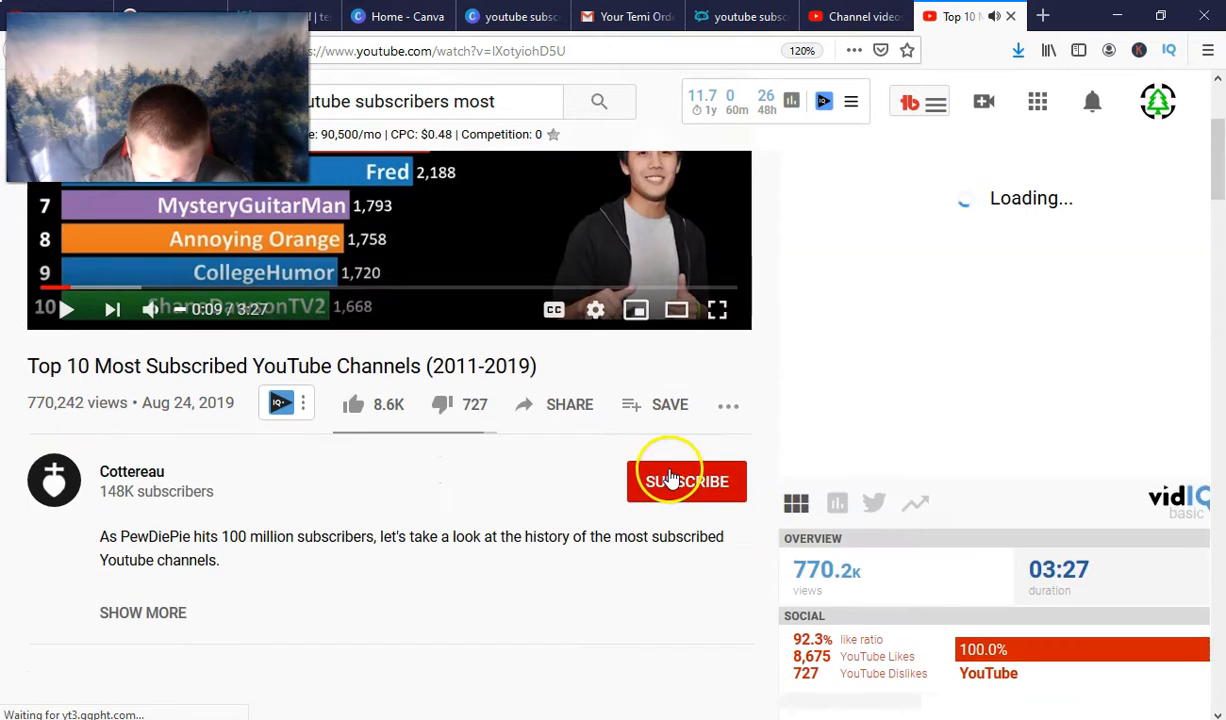
- Examine the tags used by the competing "Top 10 Most Subscribed YouTube Channels (2011-2019)" video and return to the YouTube Studio upload draft
scroll(668, 480, "down", 3)
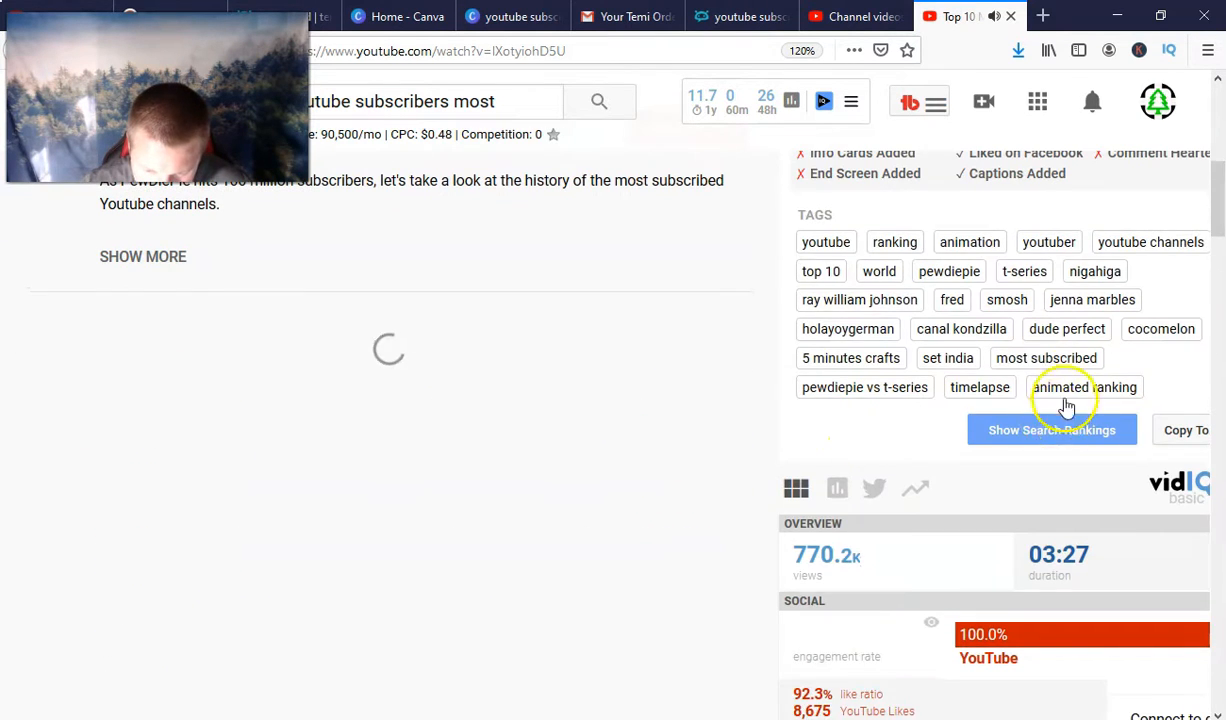
scroll(1000, 430, "down", 6)
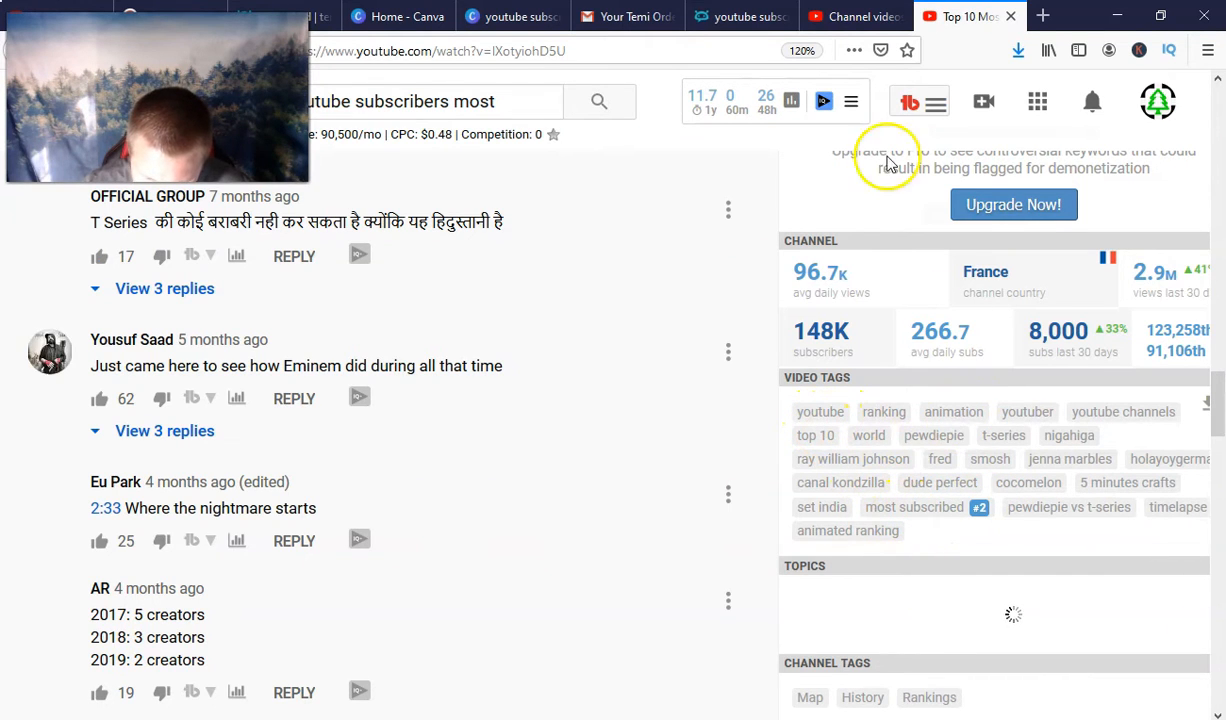
left_click(850, 16)
- Add the uploaded video to the "How to start a Youtube Channel" playlist and mark it as not made for kids
scroll(484, 471, "down", 2)
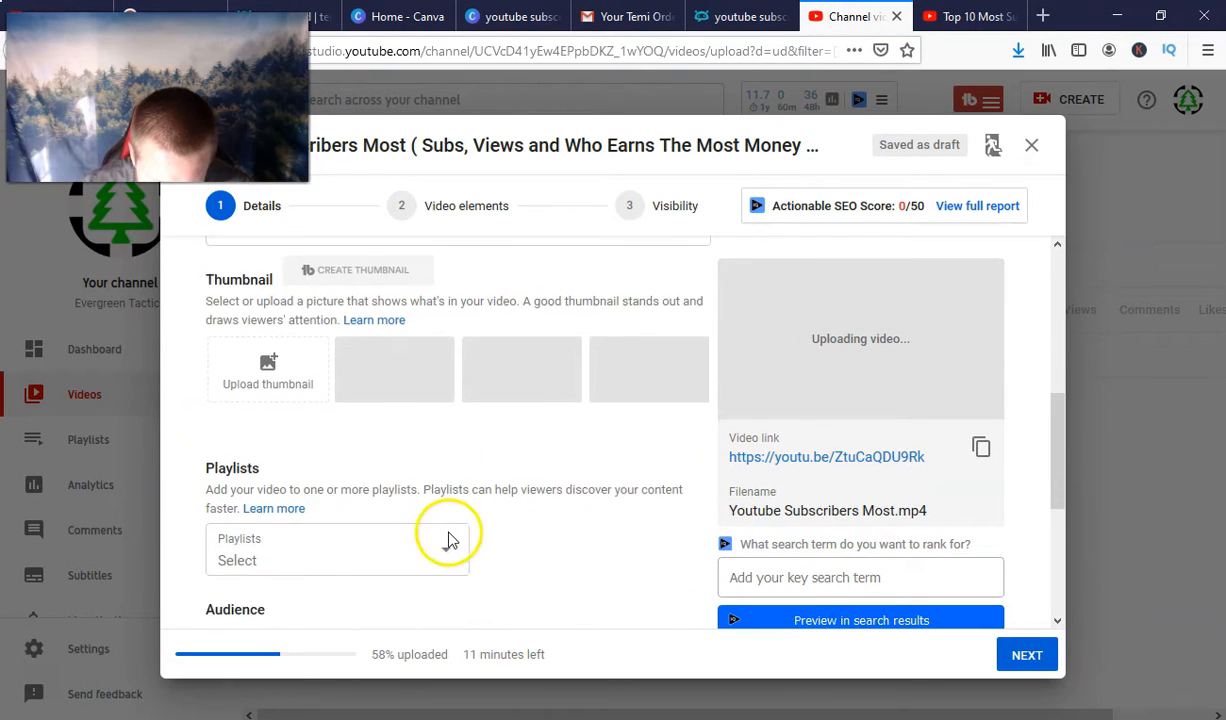
scroll(339, 405, "up", 2)
scroll(380, 419, "down", 4)
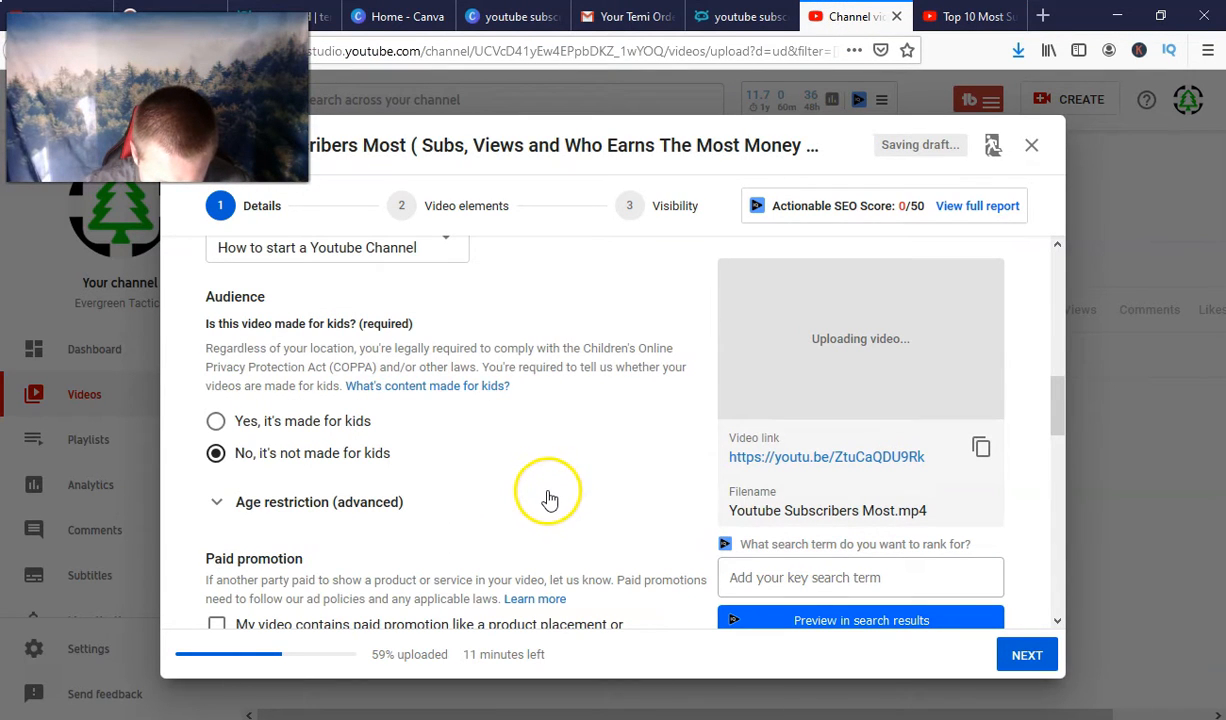
scroll(420, 540, "down", 2)
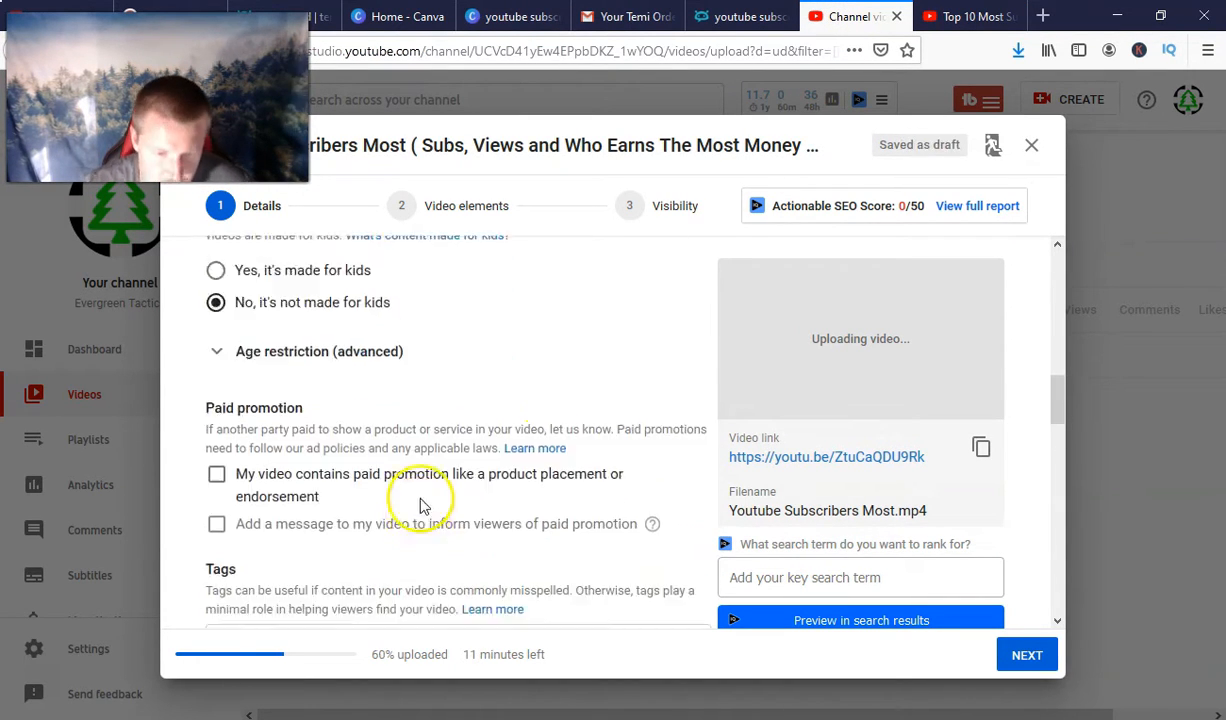
- Add the video tags "Youtube Subscribers Most", "most subscribers", "most subscribers on youtube" and "subscribers"
scroll(470, 475, "down", 3)
left_click(338, 430)
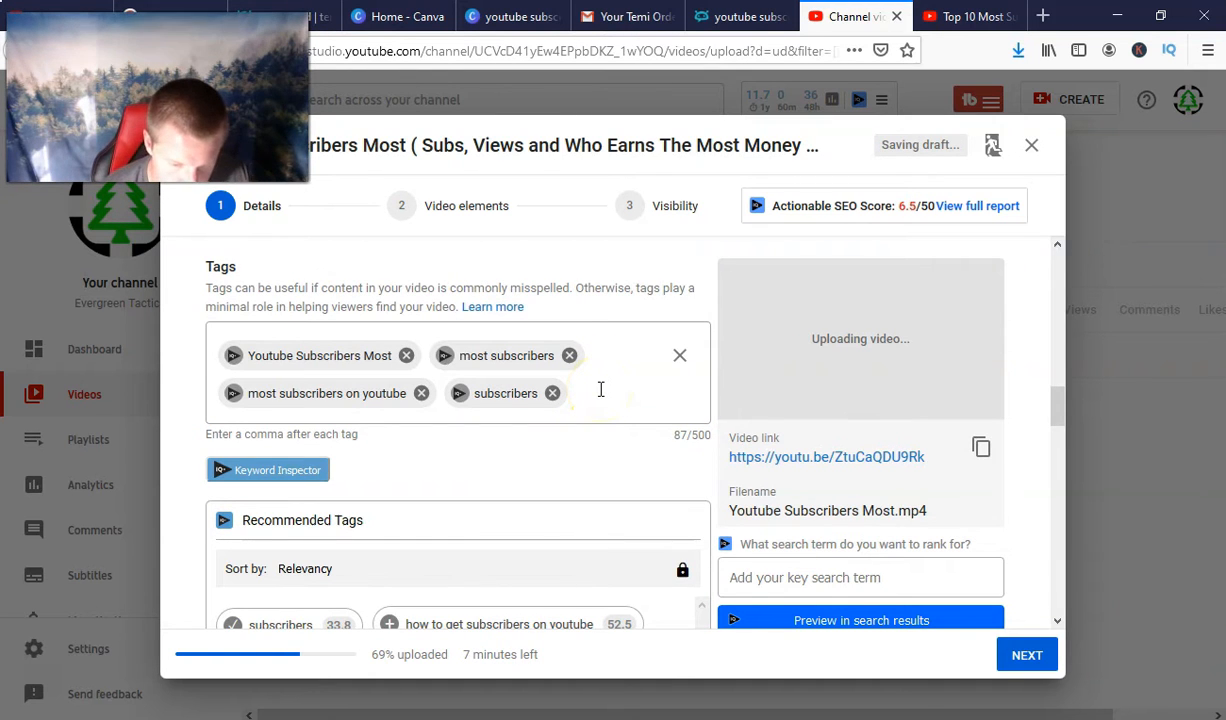
left_click(601, 389)
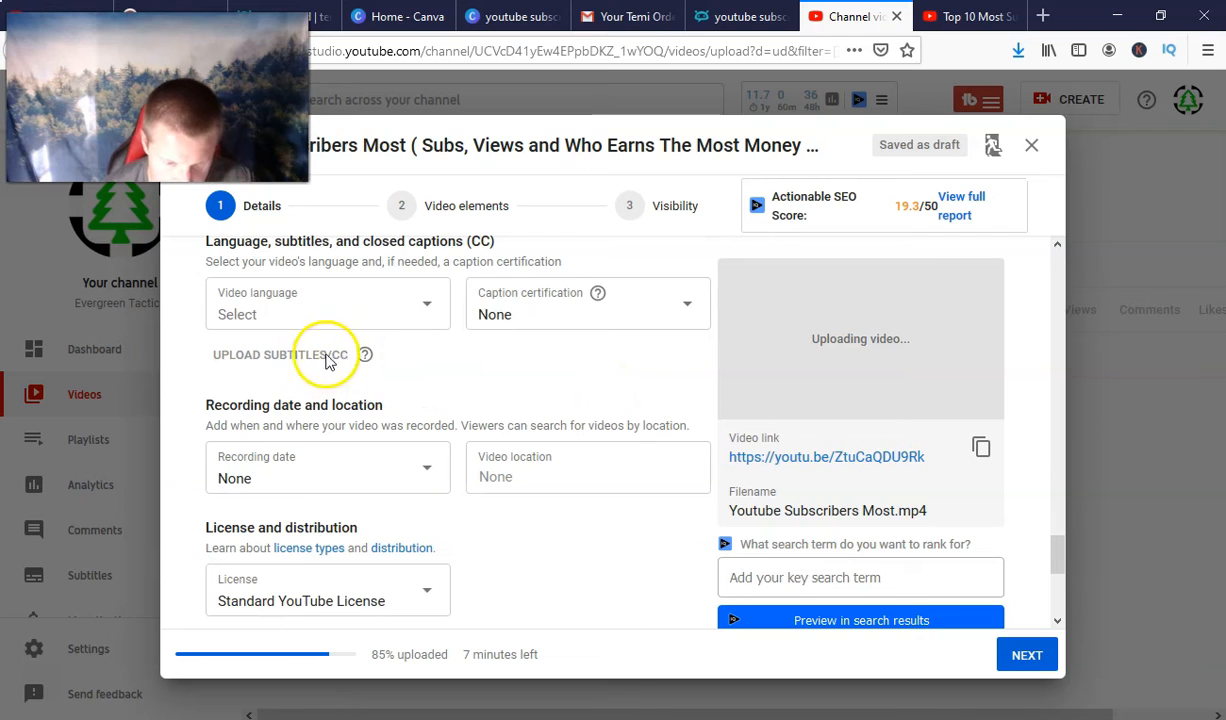
- Set the video language to English (United States)
mouse_move(364, 356)
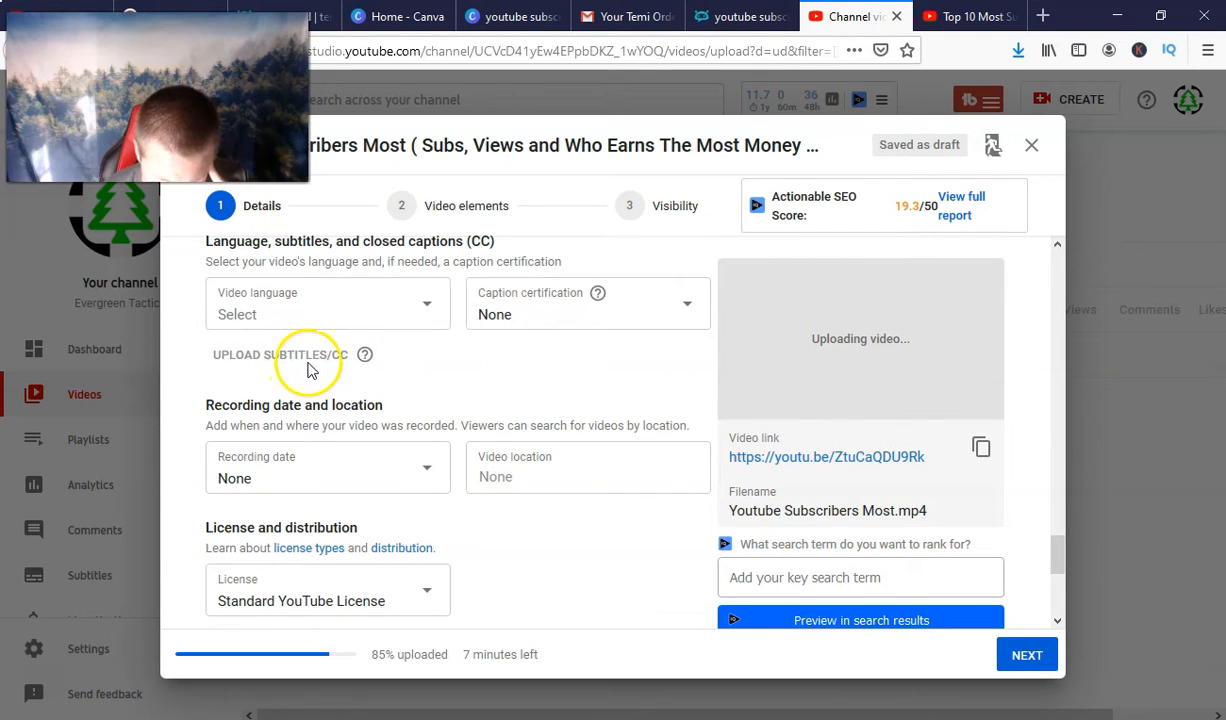
left_click(425, 309)
scroll(379, 392, "down", 15)
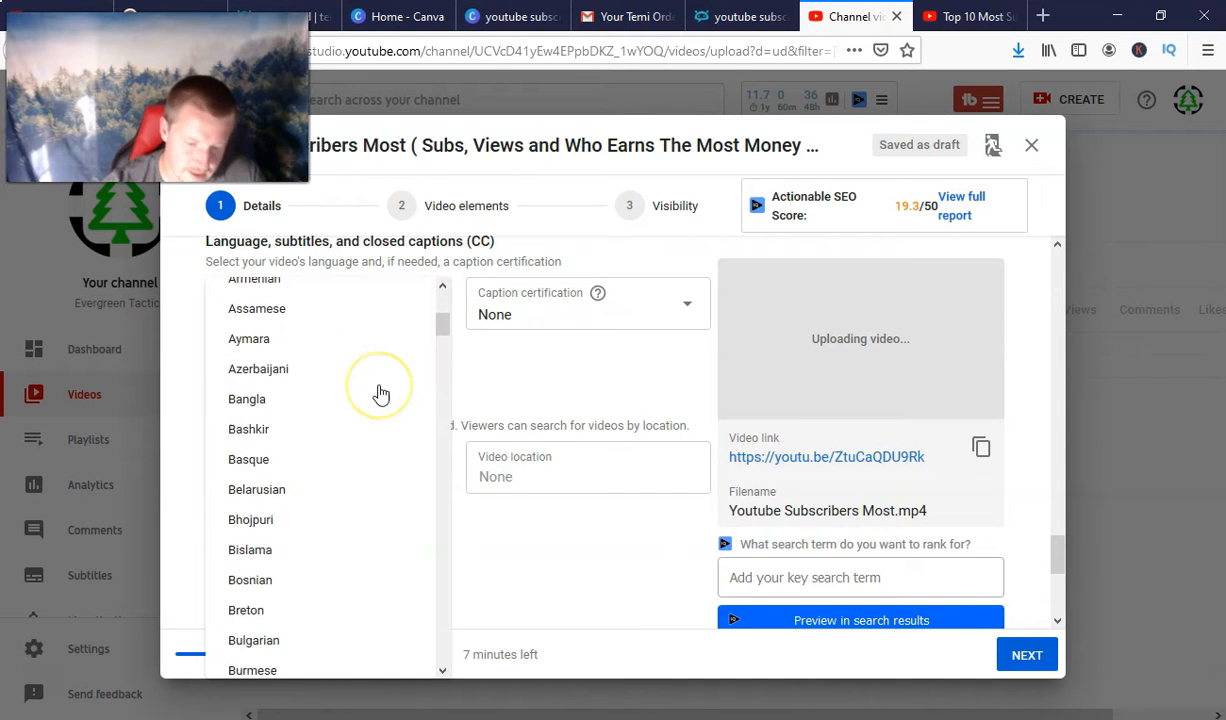
scroll(380, 393, "up", 8)
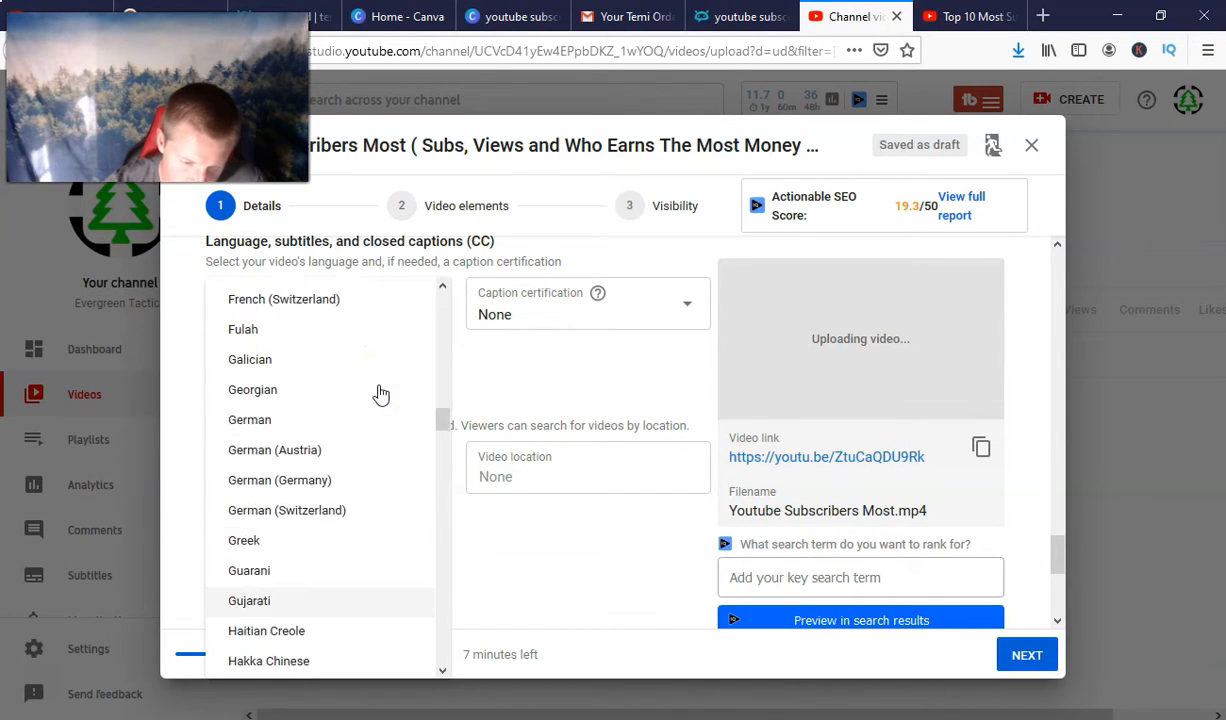
scroll(380, 393, "up", 3)
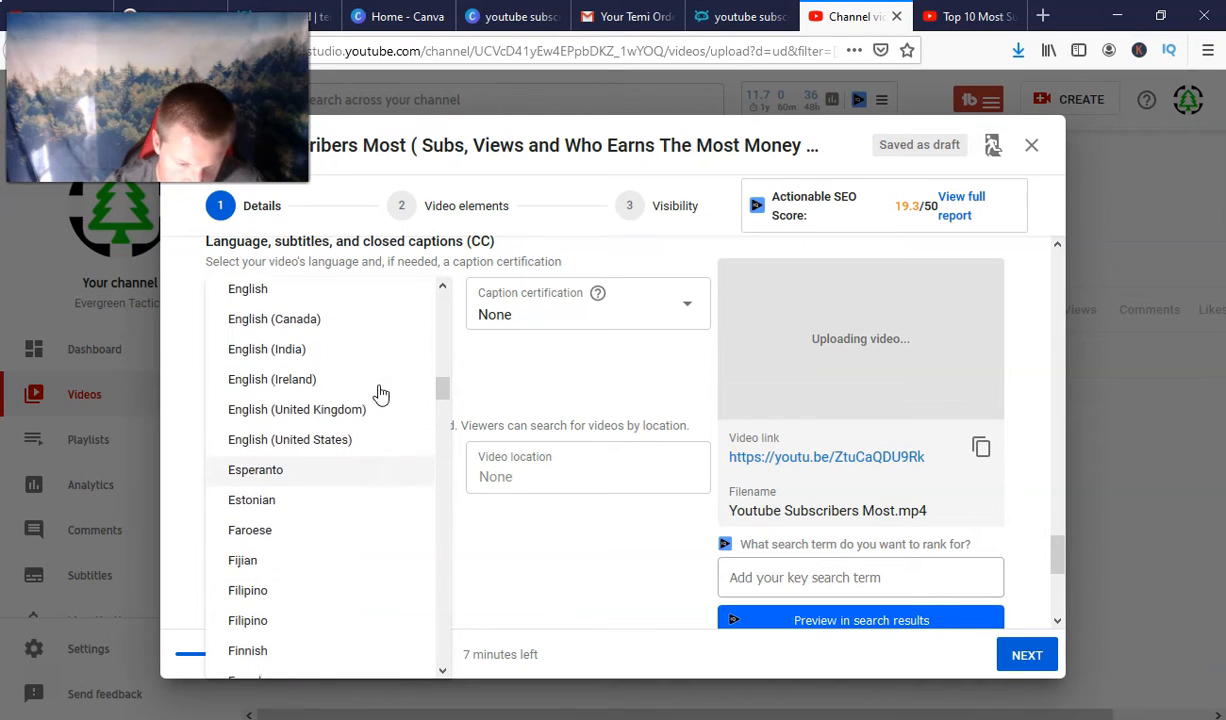
left_click(287, 488)
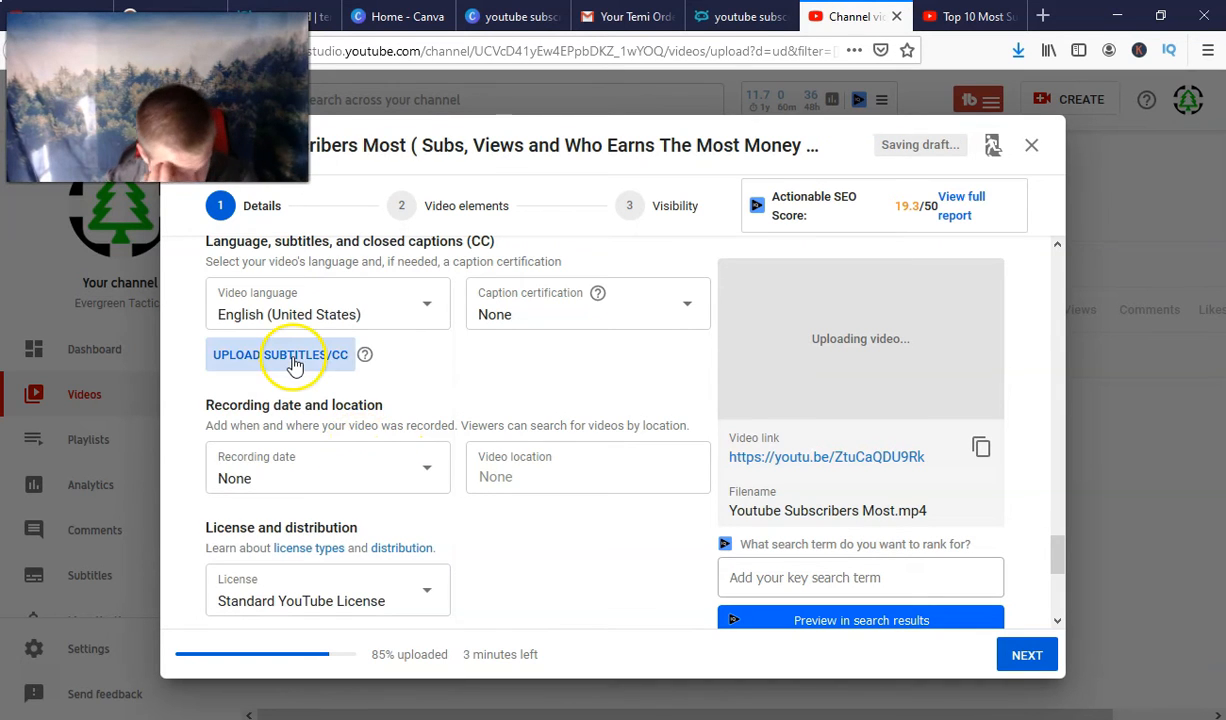
- Export the Temi transcript as Microsoft Word (*.docx) without speaker names or timestamps and with filler words removed
left_click(295, 358)
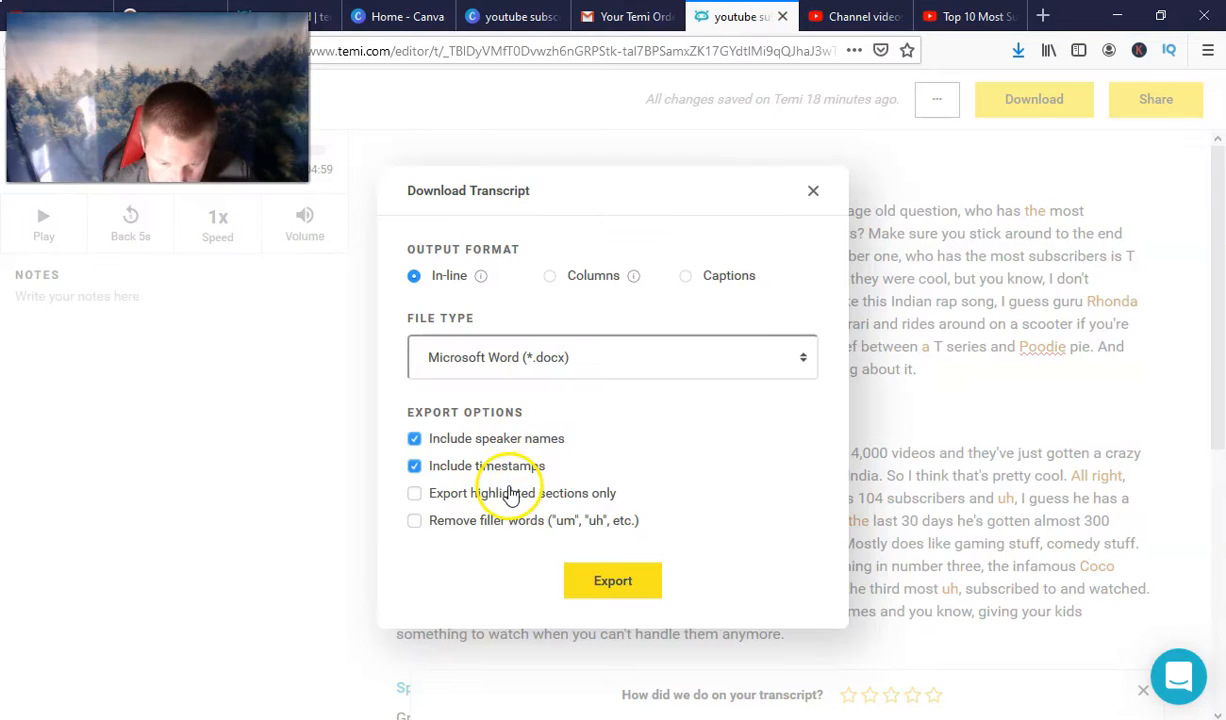
left_click(414, 465)
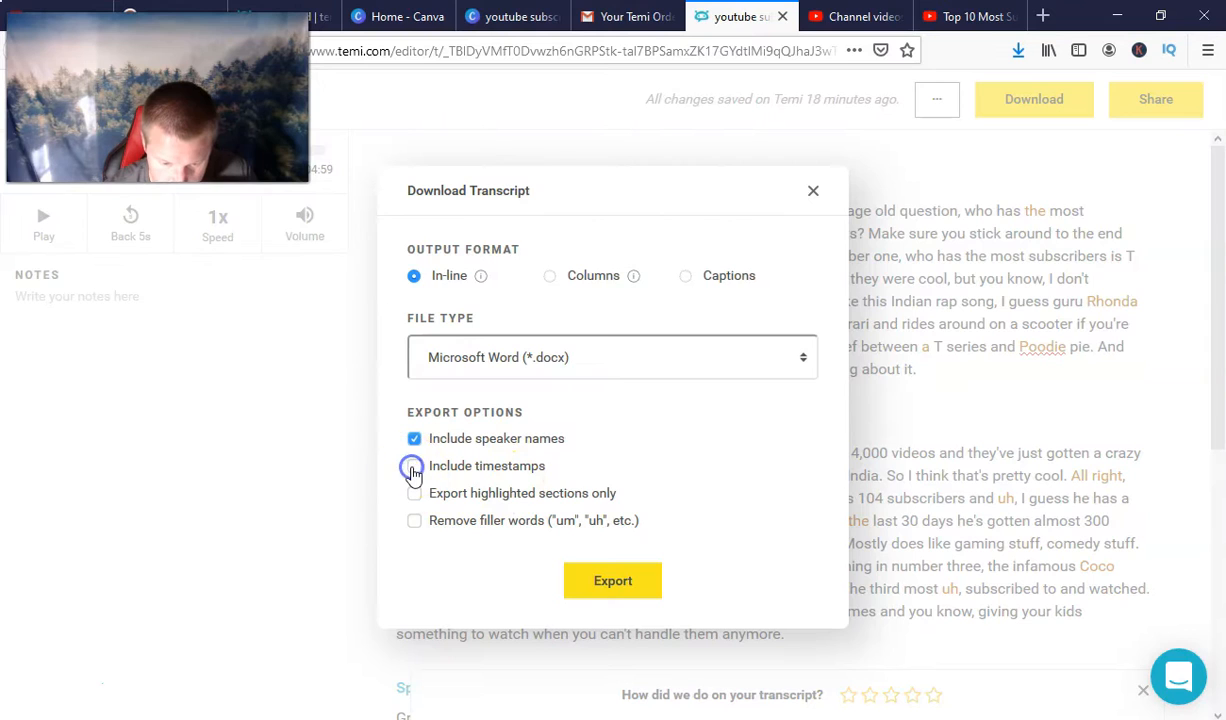
left_click(414, 438)
left_click(414, 520)
left_click(610, 580)
- Open the properties of the "youtube subscribers most" thumbnail image in the Downloads folder and copy its file name
left_click(700, 445)
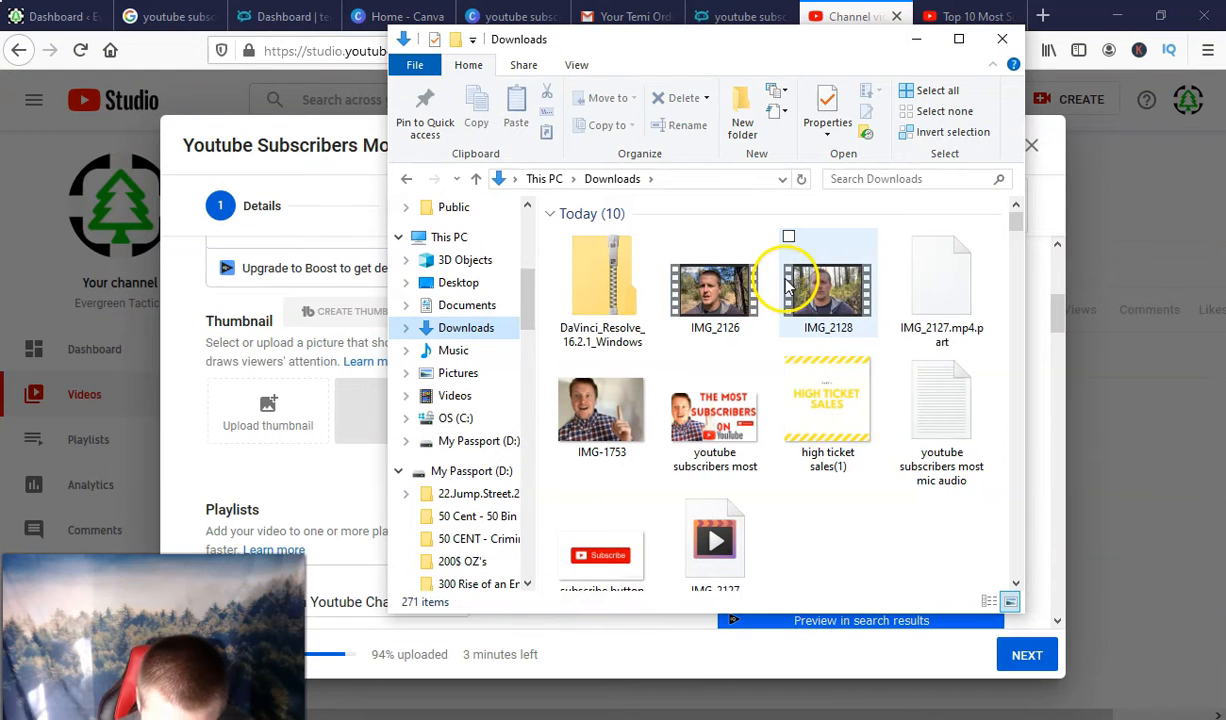
left_click(700, 420)
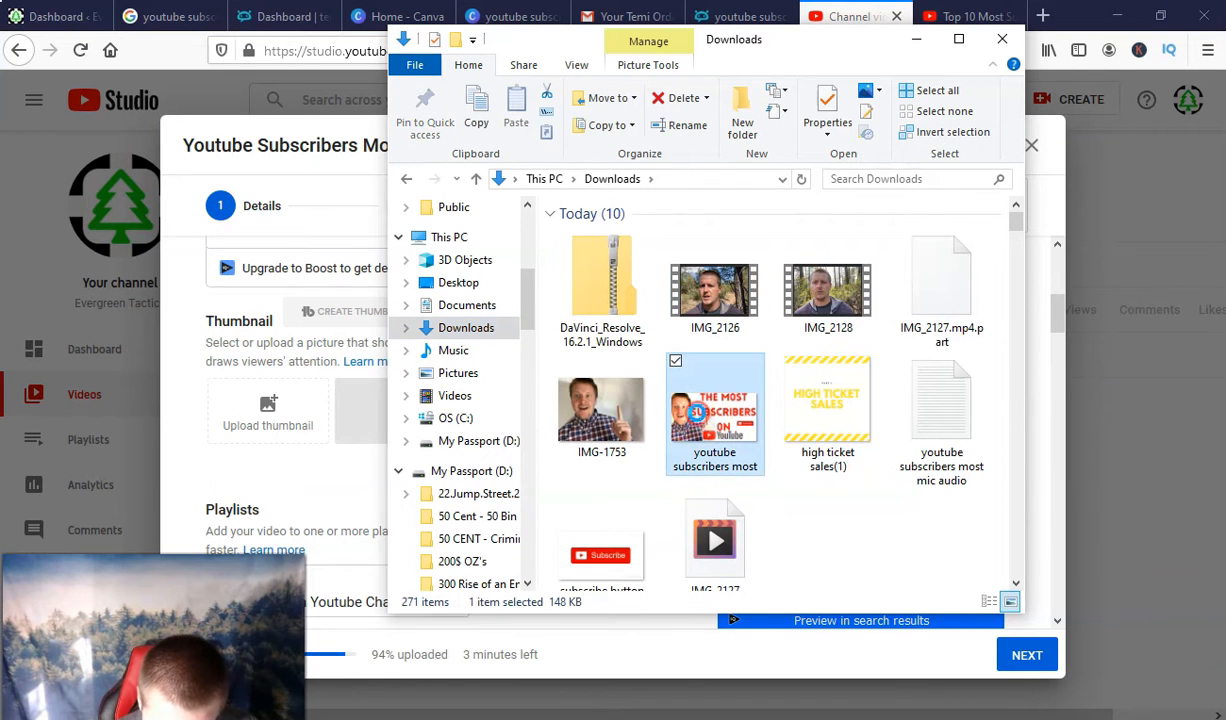
right_click(700, 420)
left_click(490, 706)
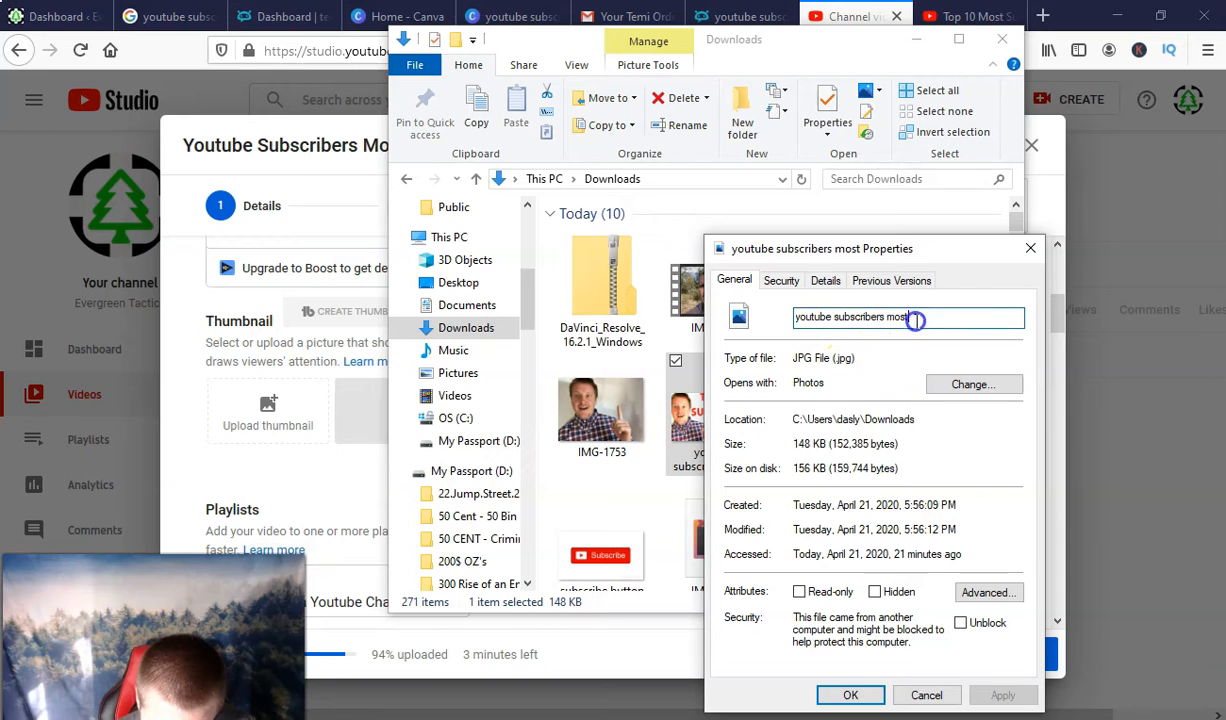
left_click_drag(918, 320, 779, 327)
right_click(826, 321)
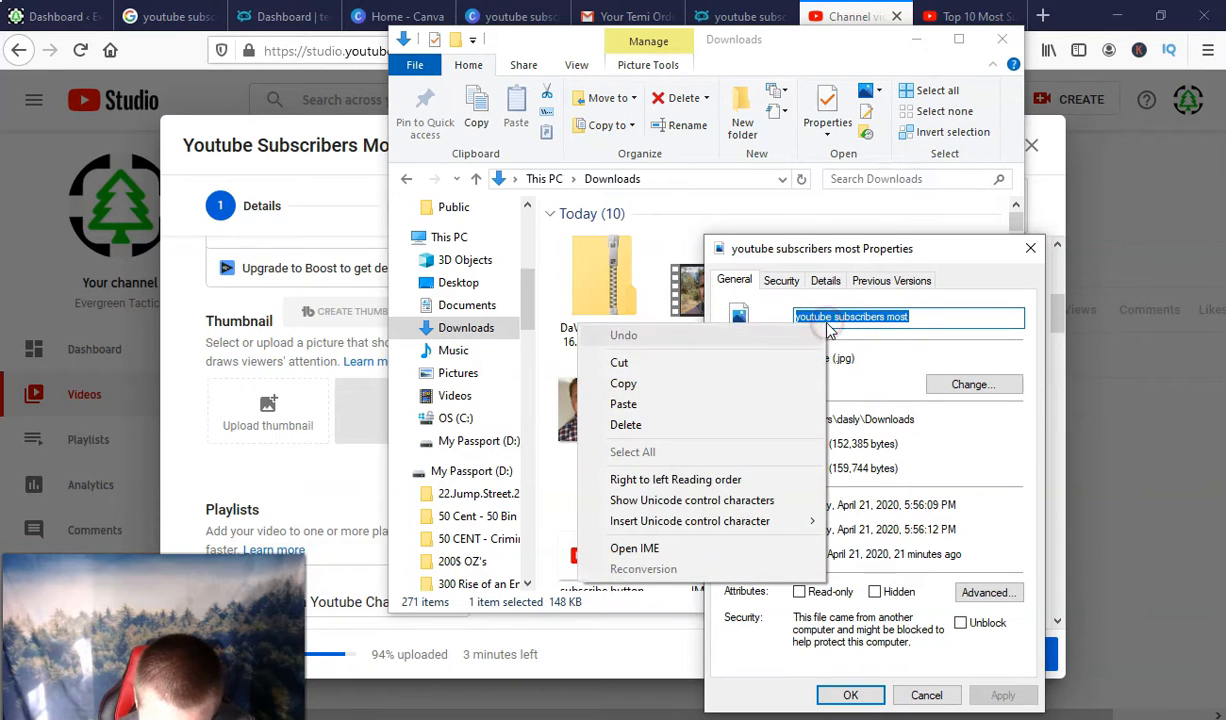
left_click(766, 386)
- Set the thumbnail file's title, subject and tags to "youtube subscribers most", give it five stars, fill in the comments, and save the properties
left_click(826, 281)
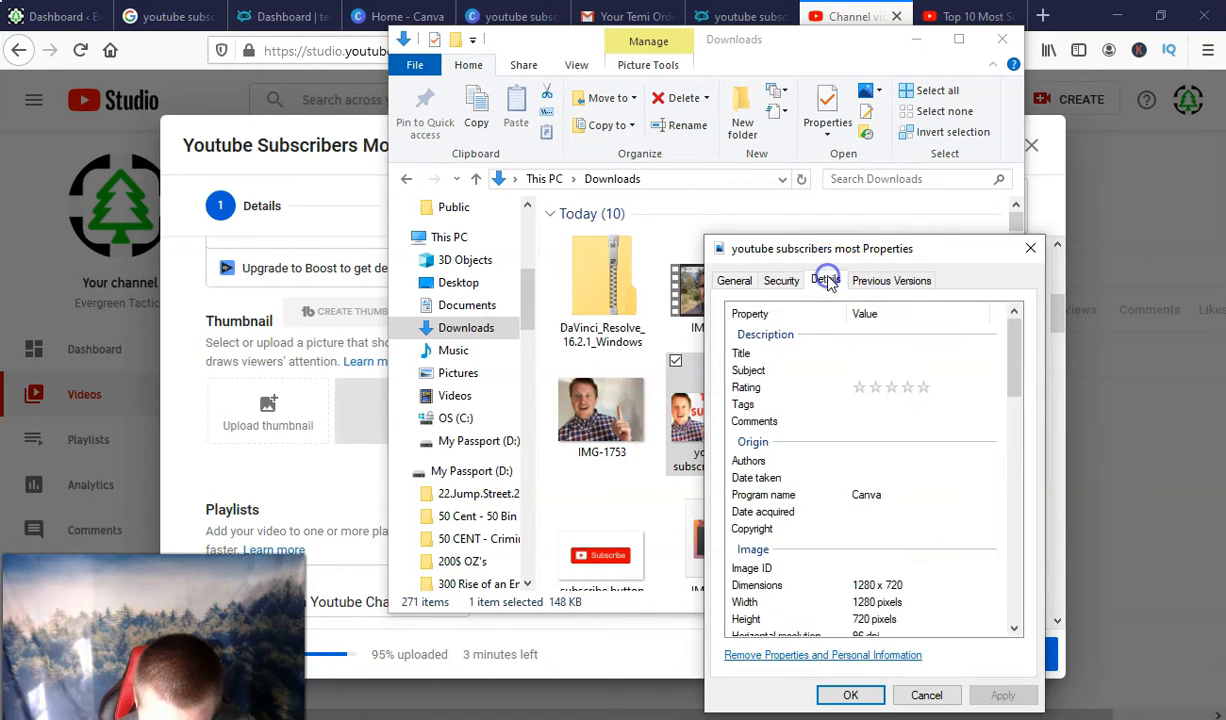
left_click(885, 353)
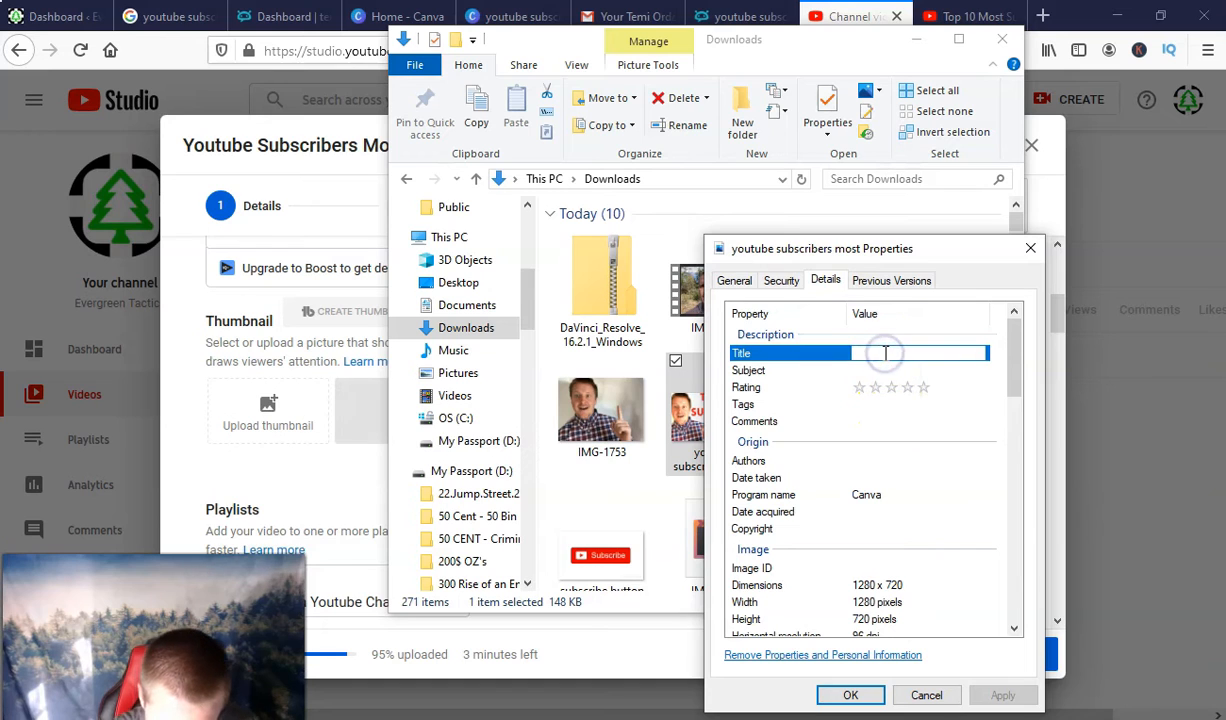
left_click(882, 371)
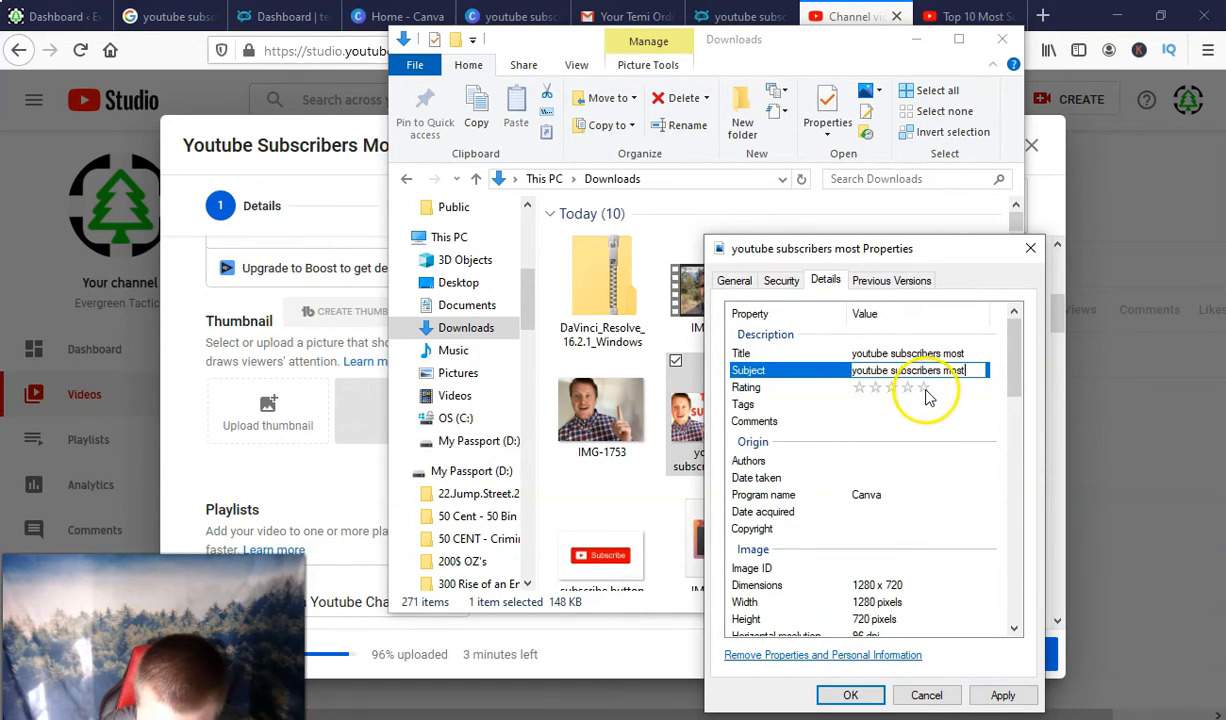
left_click(924, 388)
left_click(897, 404)
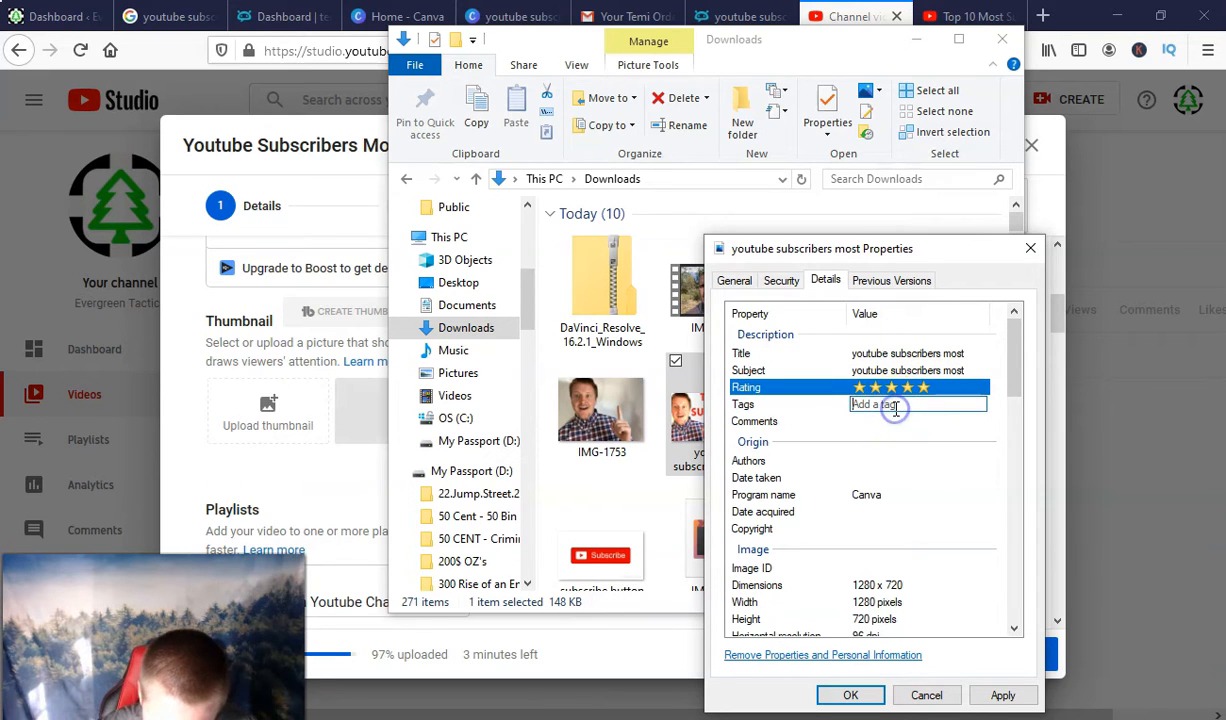
left_click(896, 424)
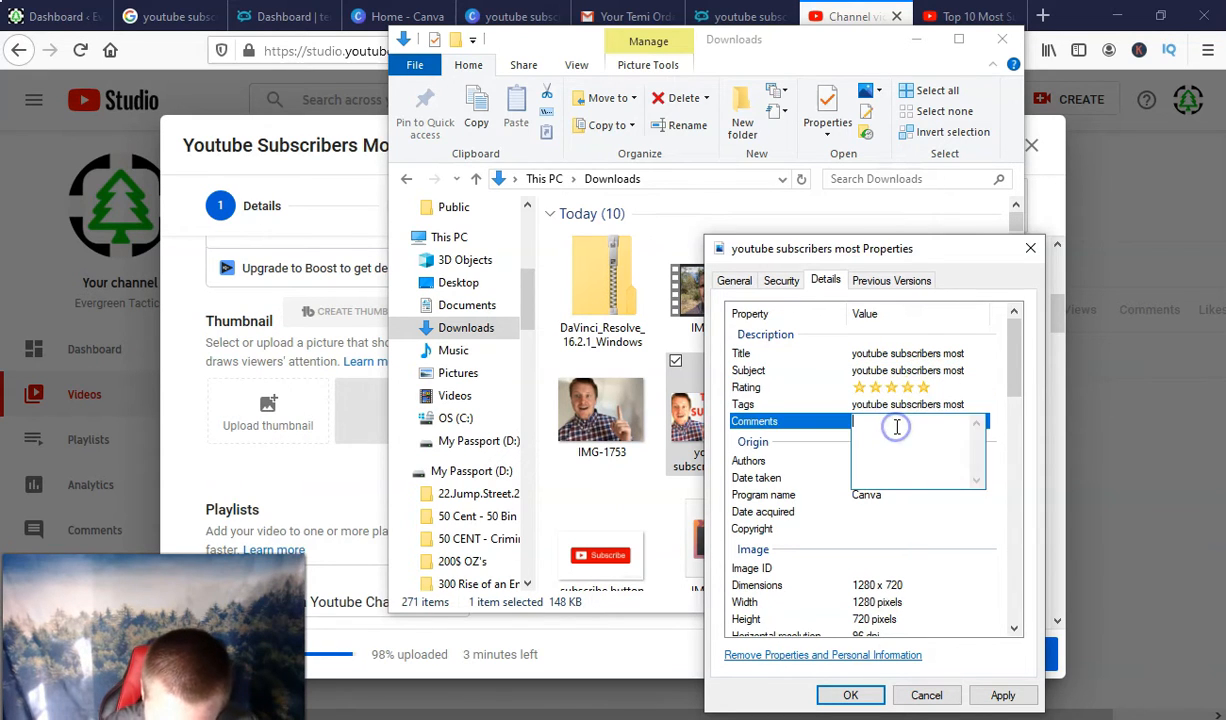
left_click(850, 695)
- Upload the "youtube subscribers most" image as the thumbnail and start the description with "YouTube Subscribers Most - Check out my YouTube Course"
left_click(267, 407)
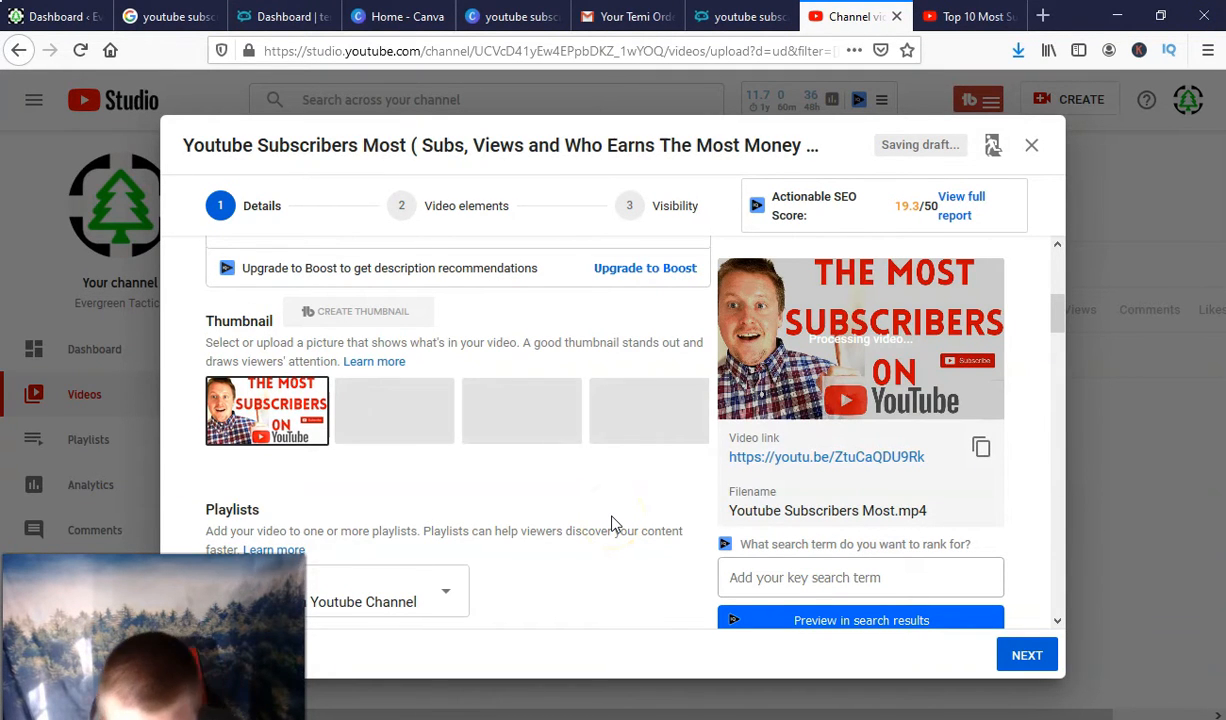
left_click(335, 495)
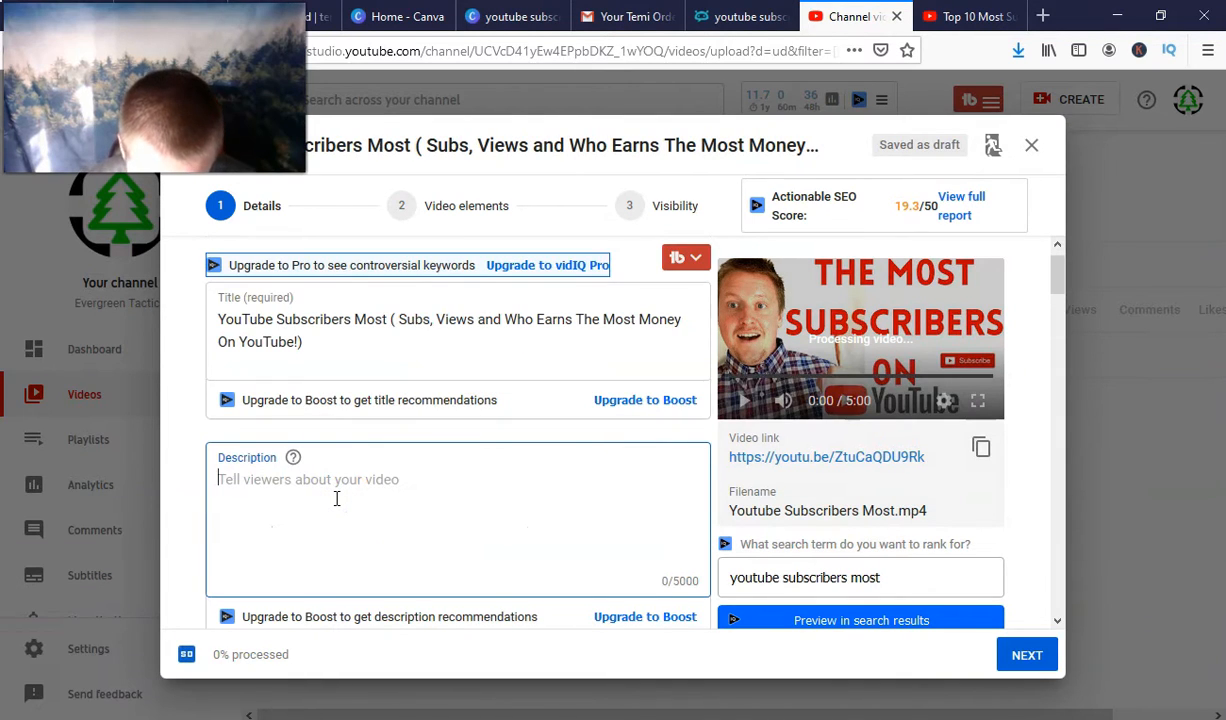
type("You")
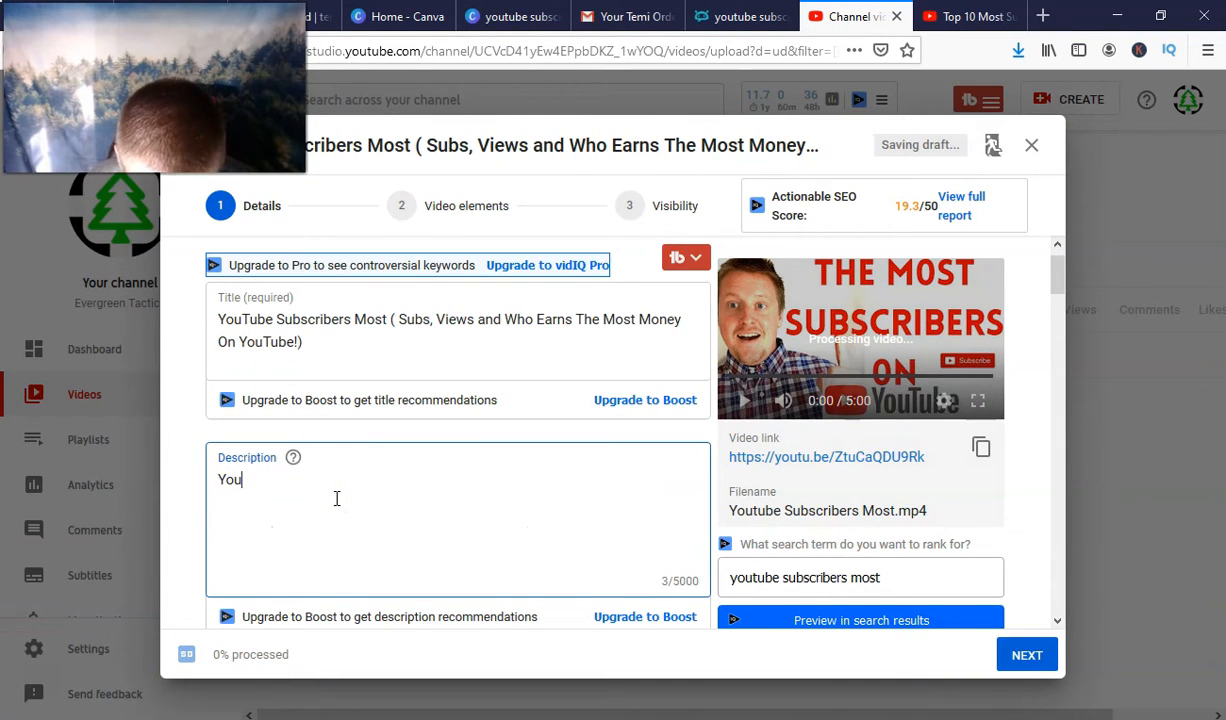
type("Tube Subscribers Most")
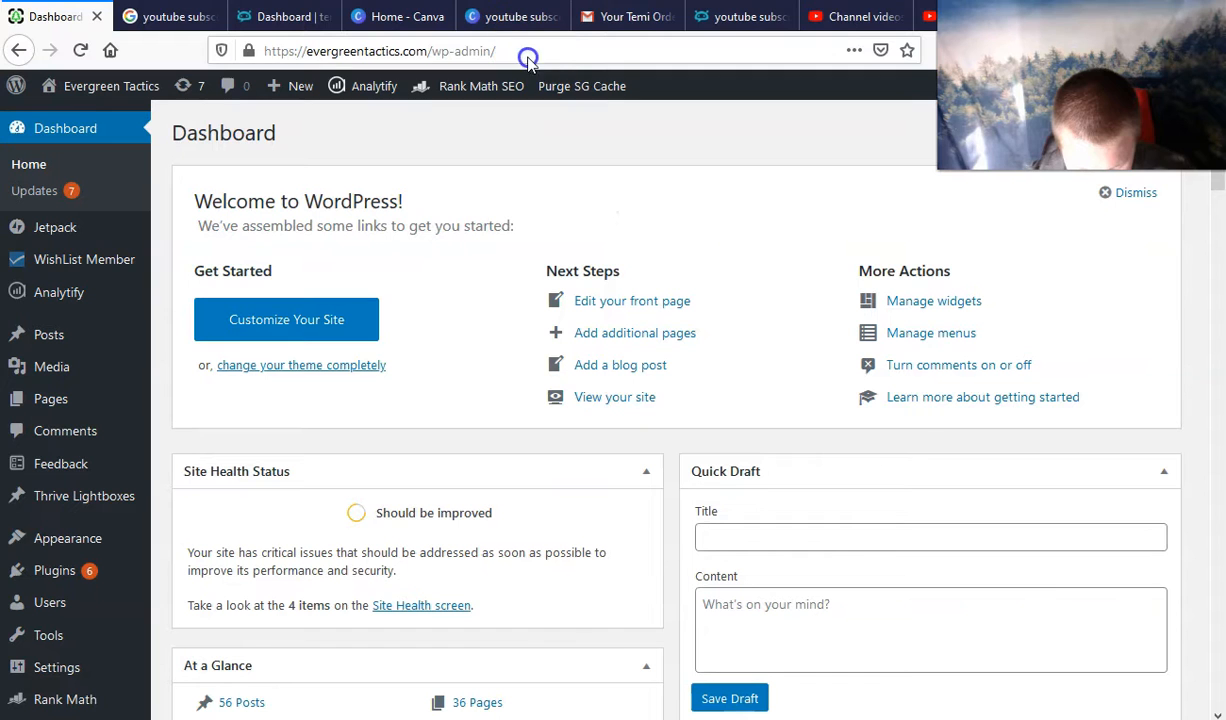
right_click(527, 55)
left_click(503, 115)
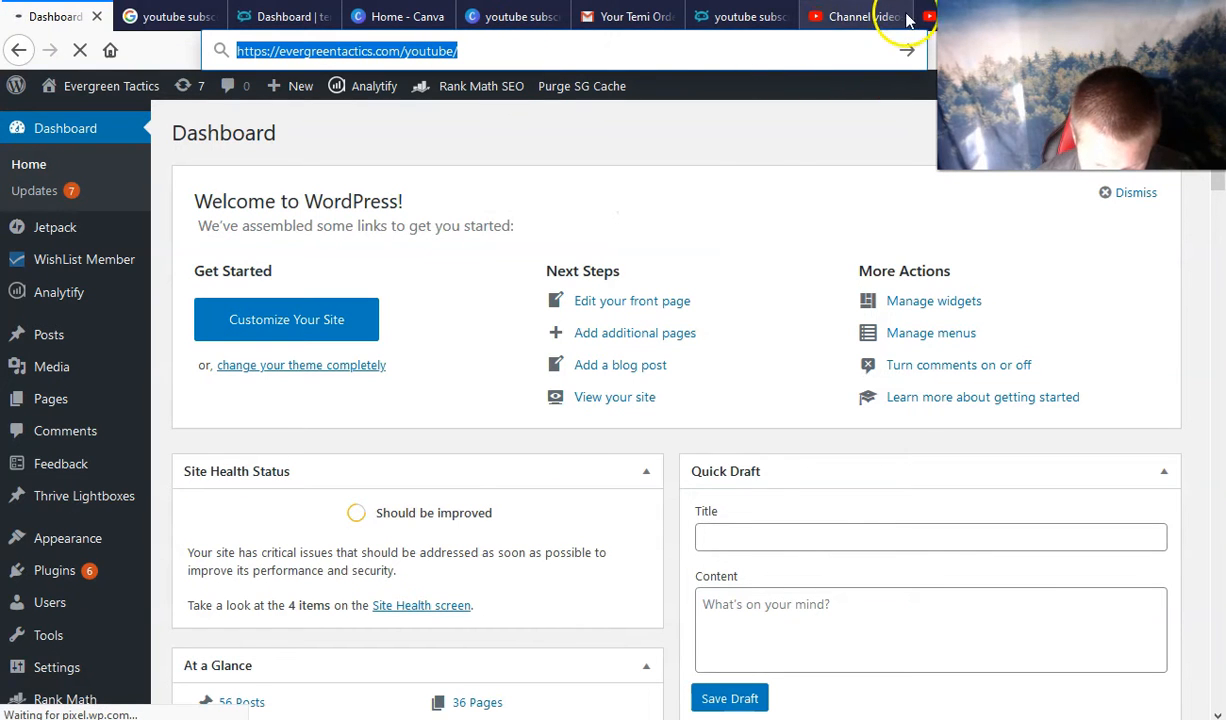
left_click(858, 17)
left_click(588, 561)
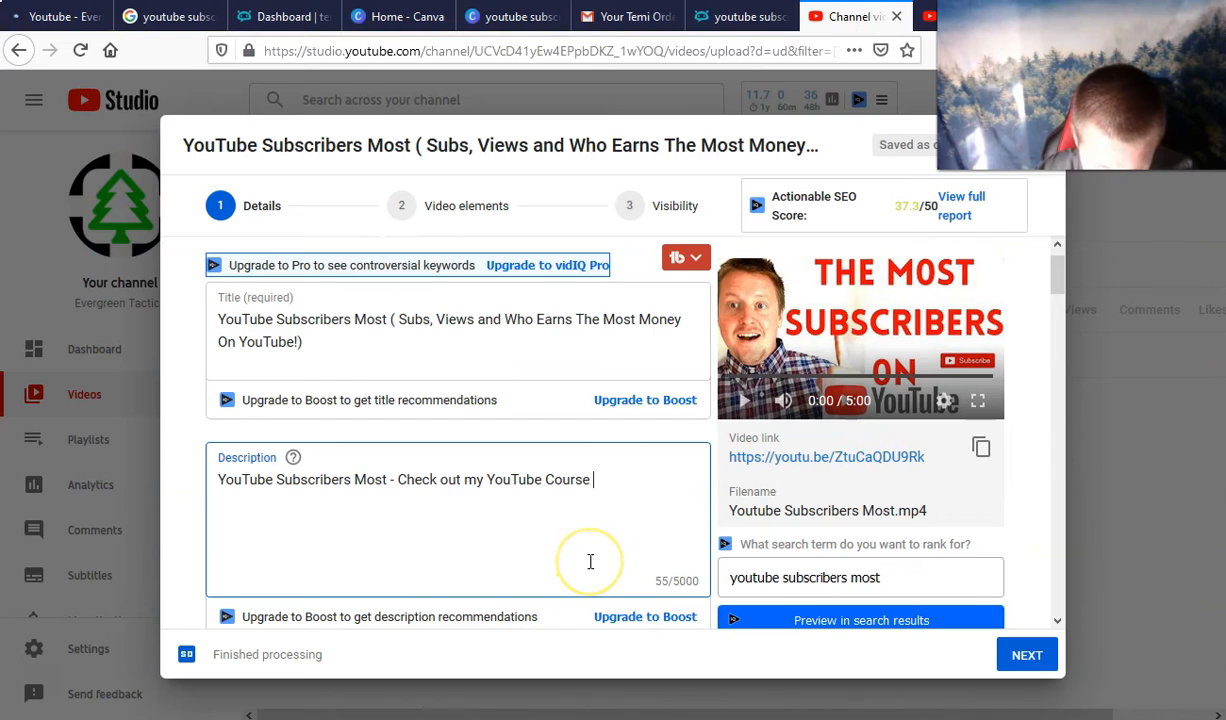
key("ctrl+v")
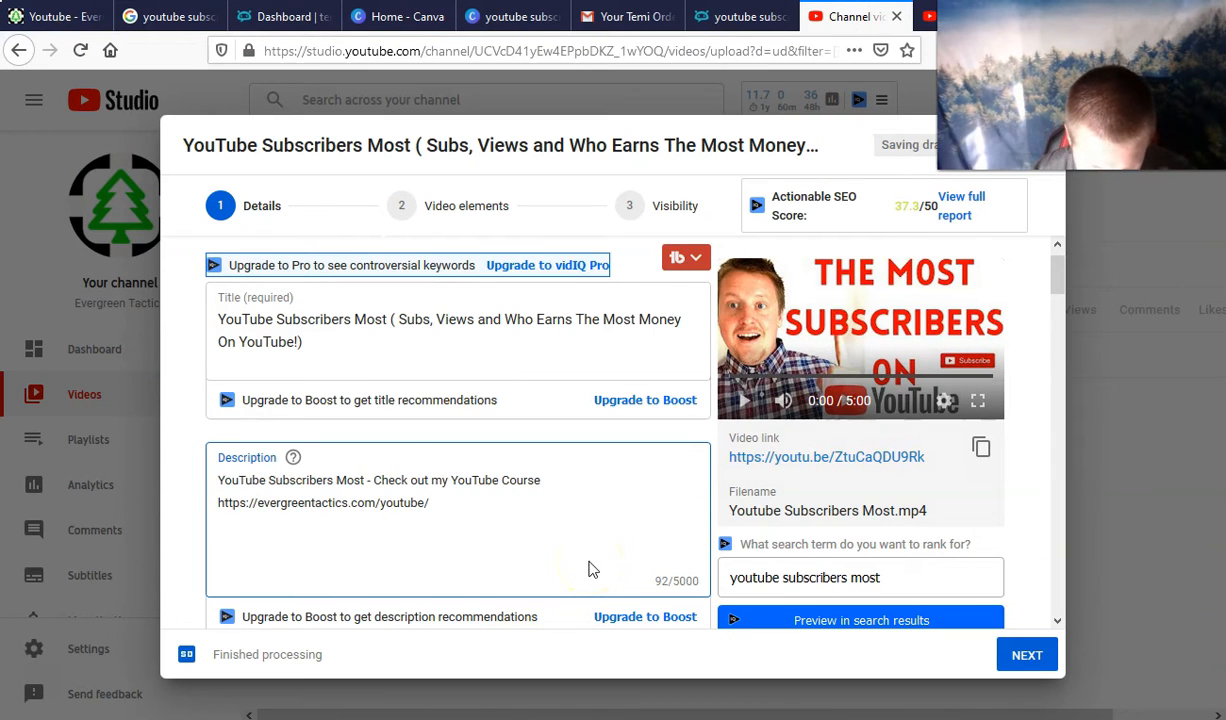
- Write description paragraphs on the channels with the most subscribers in 2020, naming T Series, PiewDiePie and cocomelon and working in the tag keywords
scroll(588, 569, "down", 6)
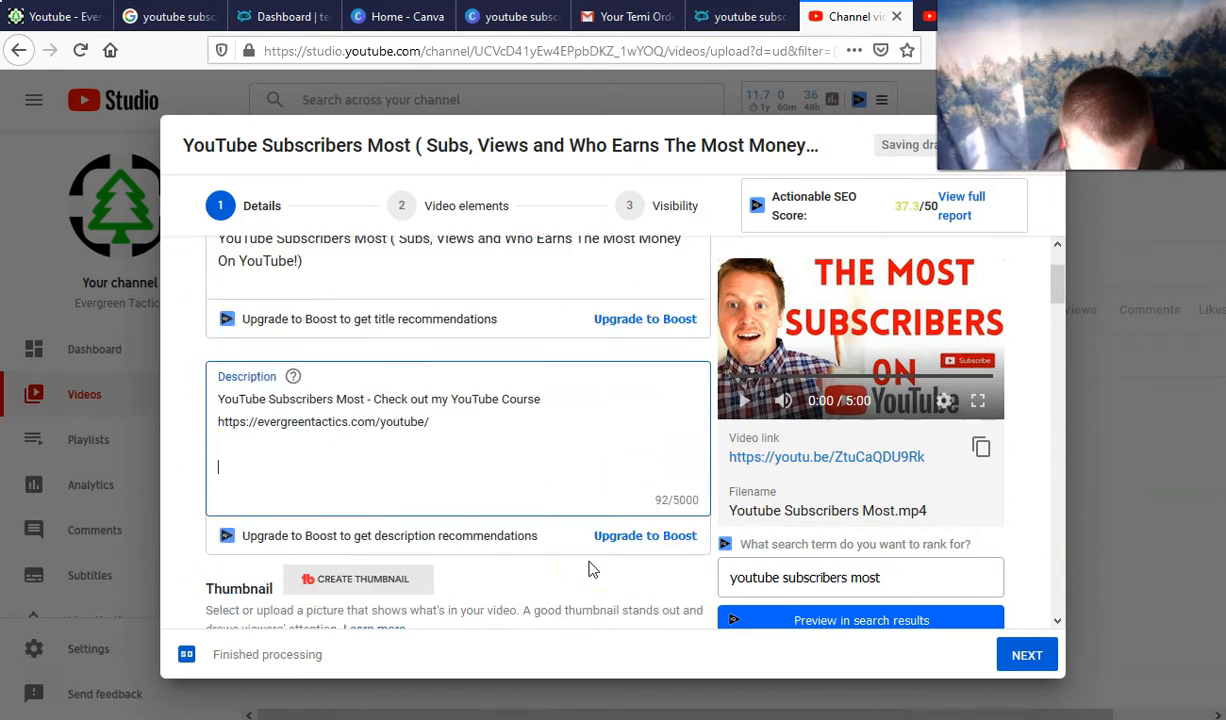
scroll(588, 569, "down", 5)
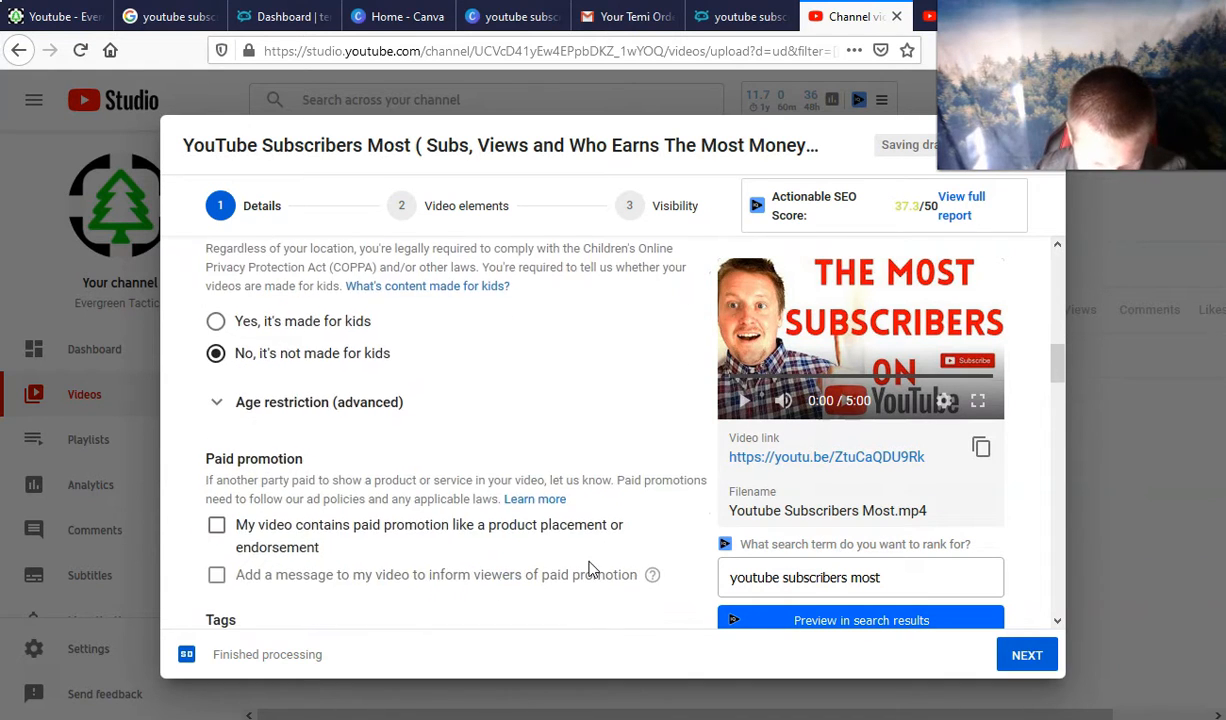
scroll(590, 562, "up", 8)
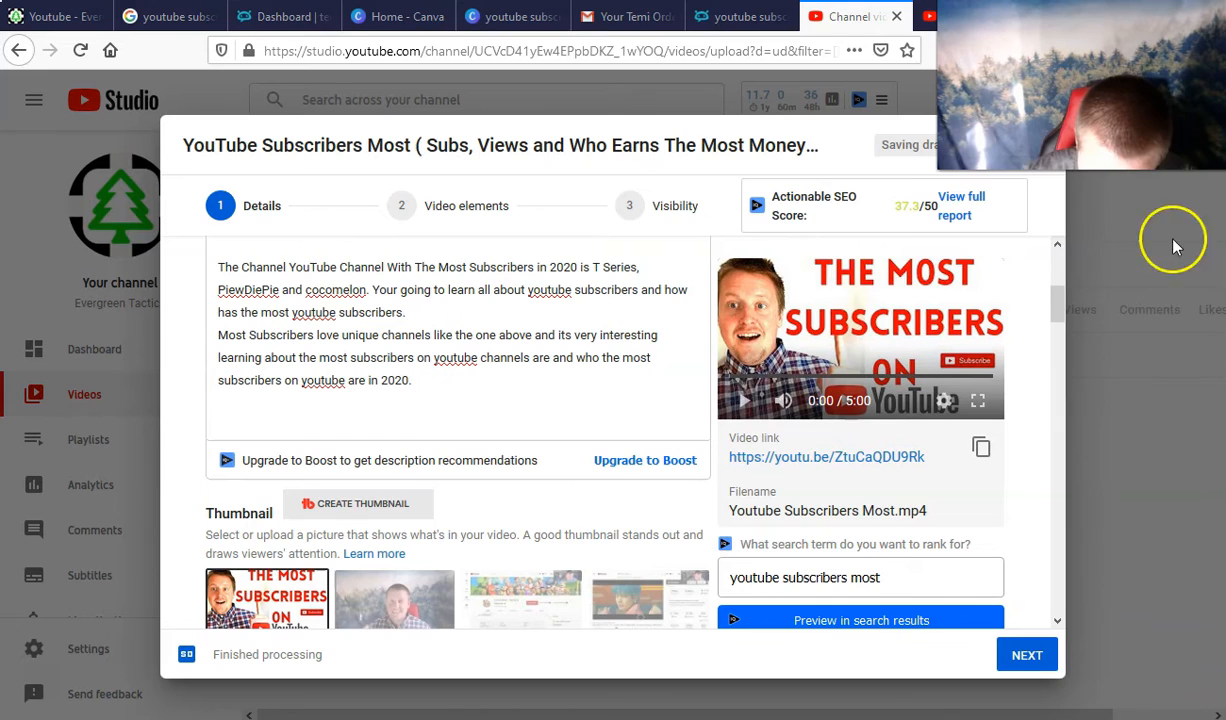
- Copy the entire transcript from the Word document and paste it below the existing paragraphs in the YouTube video description
left_click(1128, 213)
key("ctrl+a")
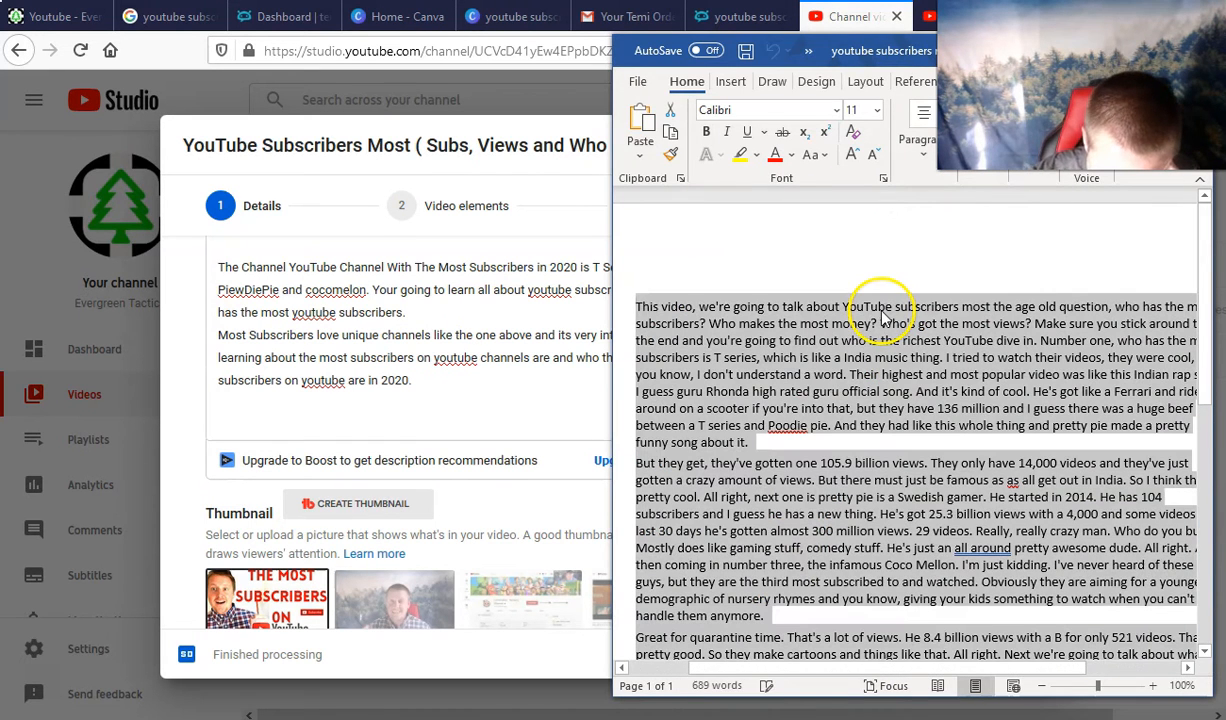
right_click(881, 312)
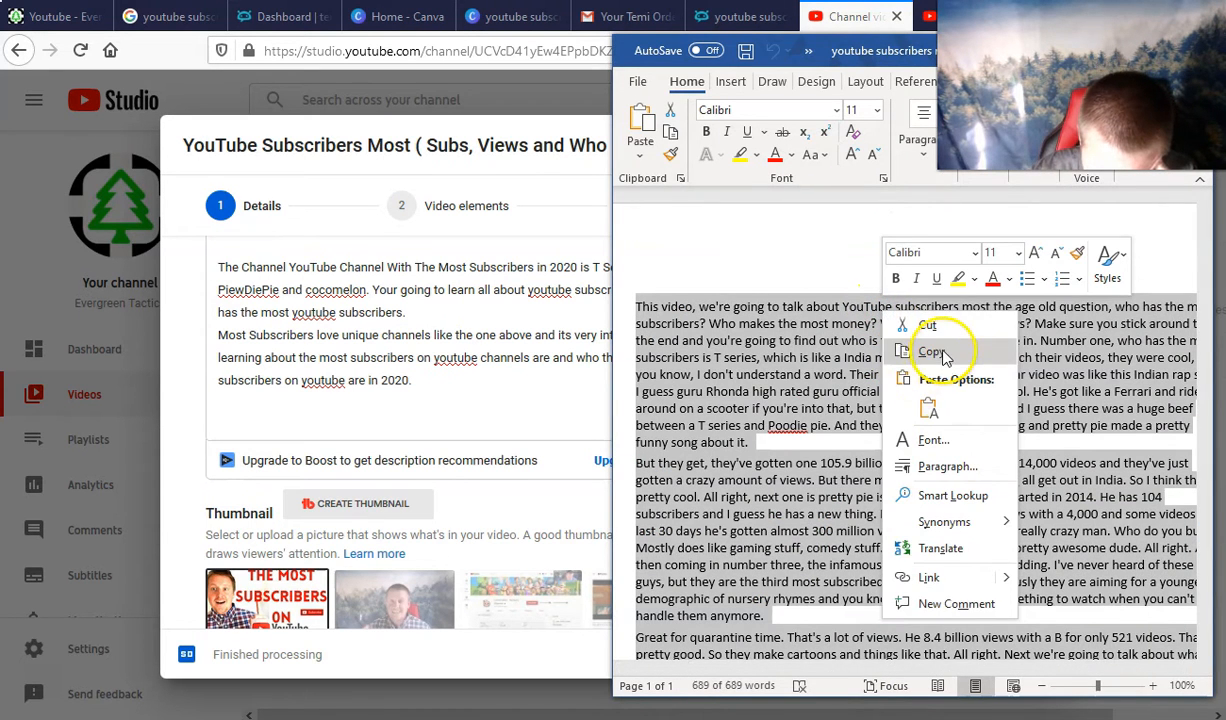
left_click(940, 350)
left_click(380, 414)
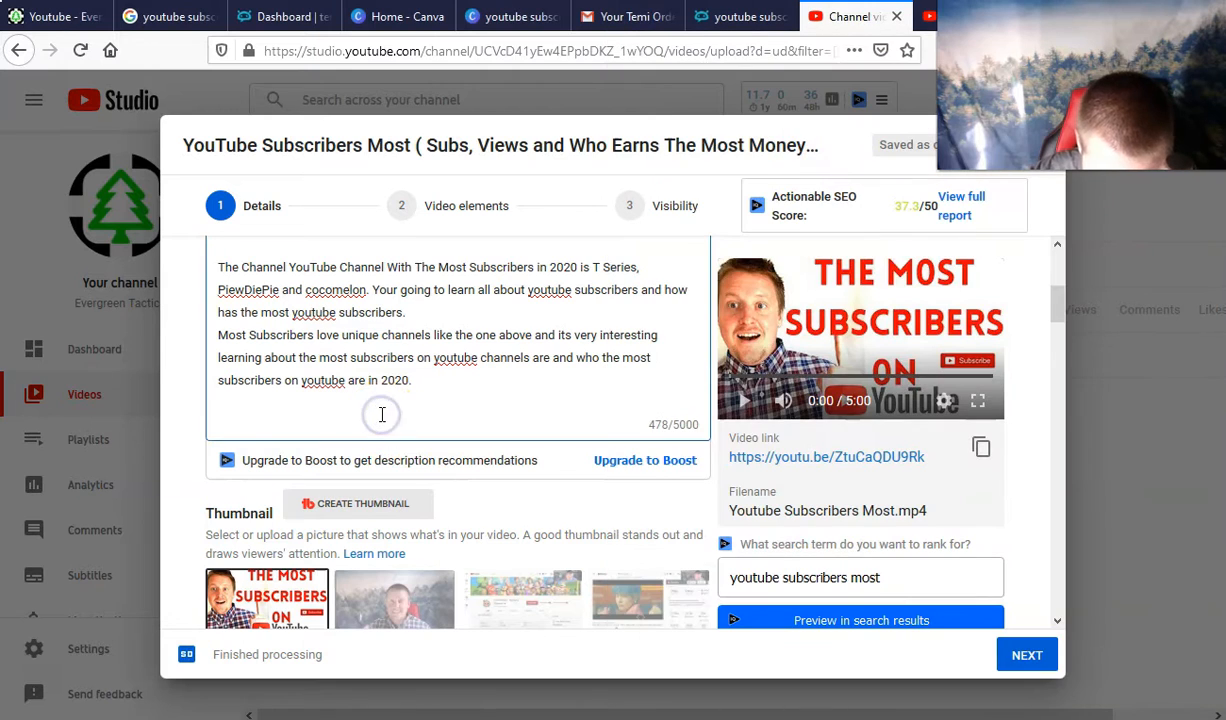
key("ctrl+v")
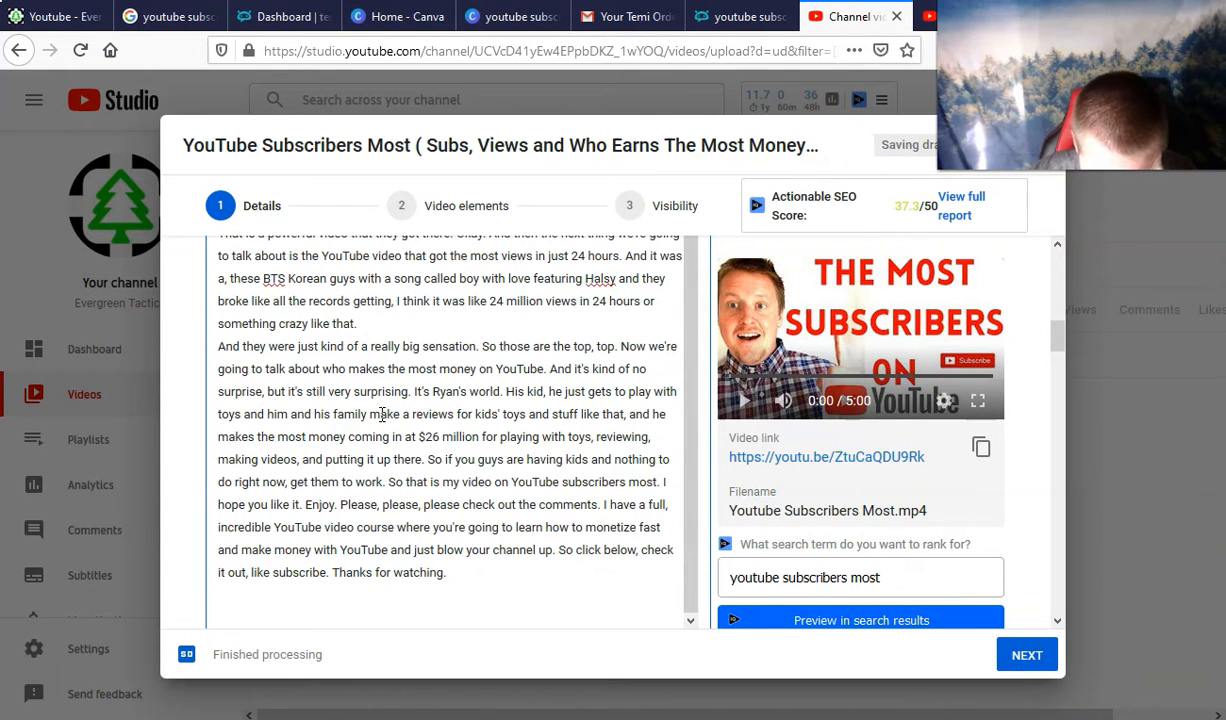
- Add "Learn more about youtube subscribers most" to the description with the URL of Wikipedia's List of most-subscribed YouTube channels
left_click(962, 16)
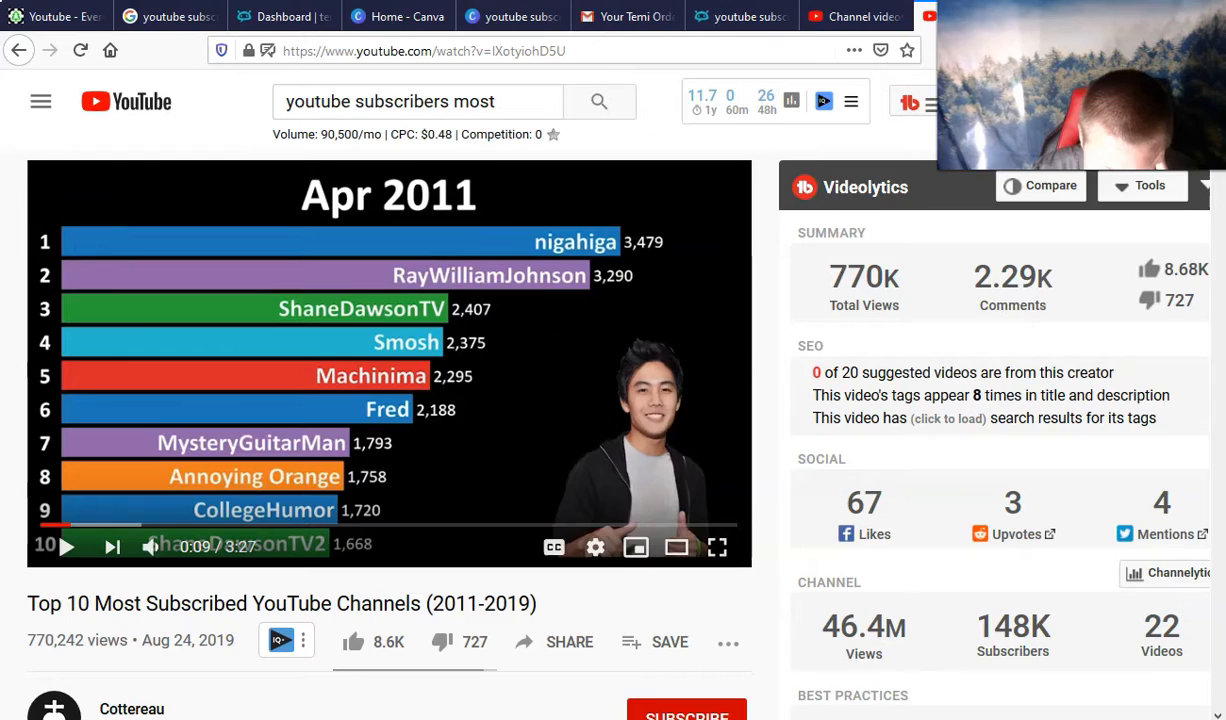
left_click(467, 52)
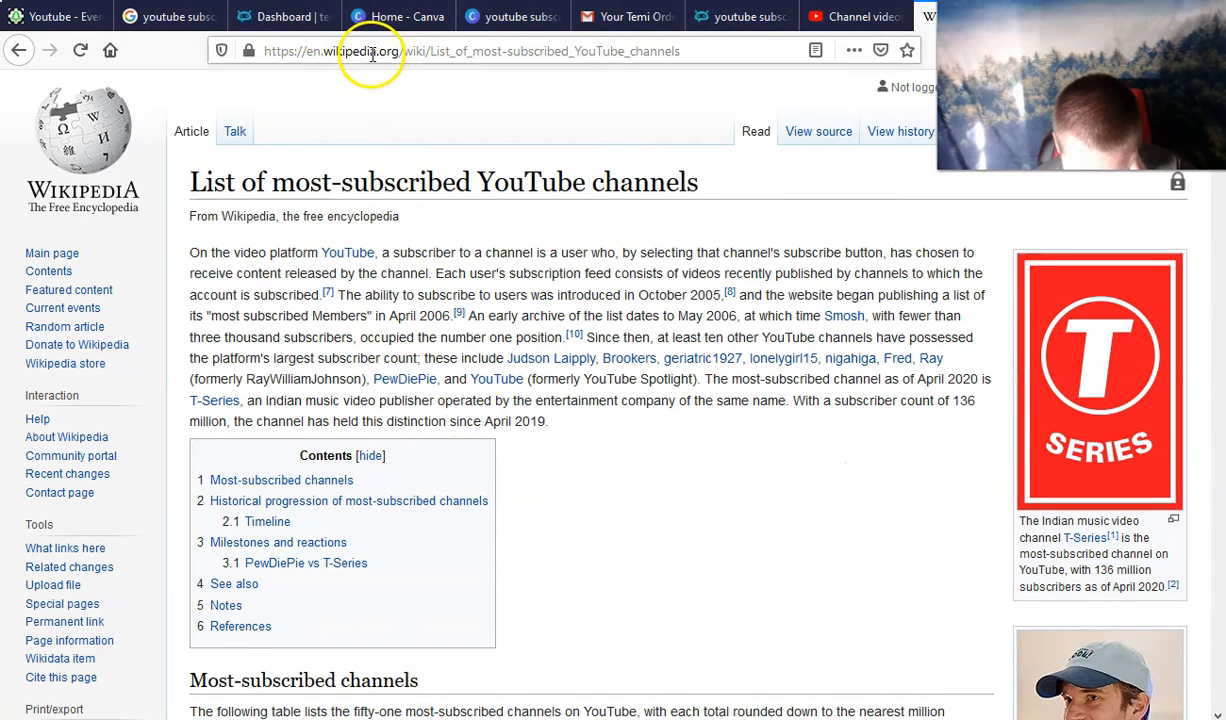
left_click(372, 55)
right_click(372, 55)
left_click(436, 117)
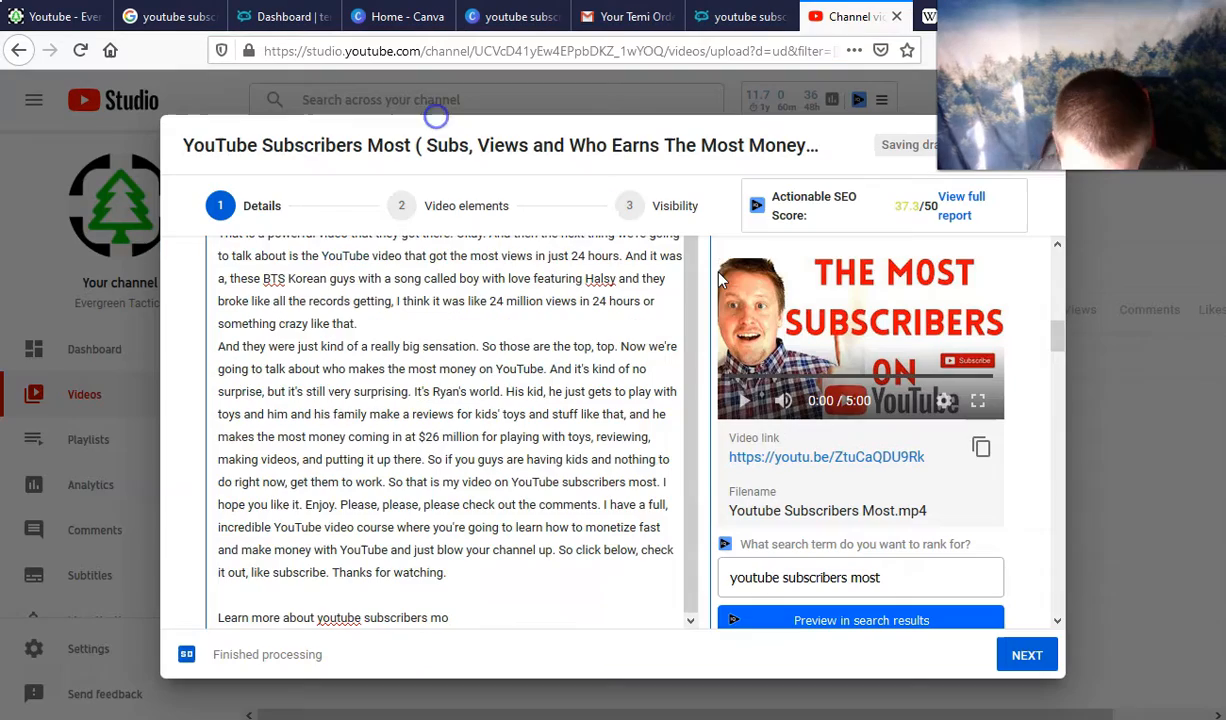
key("ctrl+v")
key("Return")
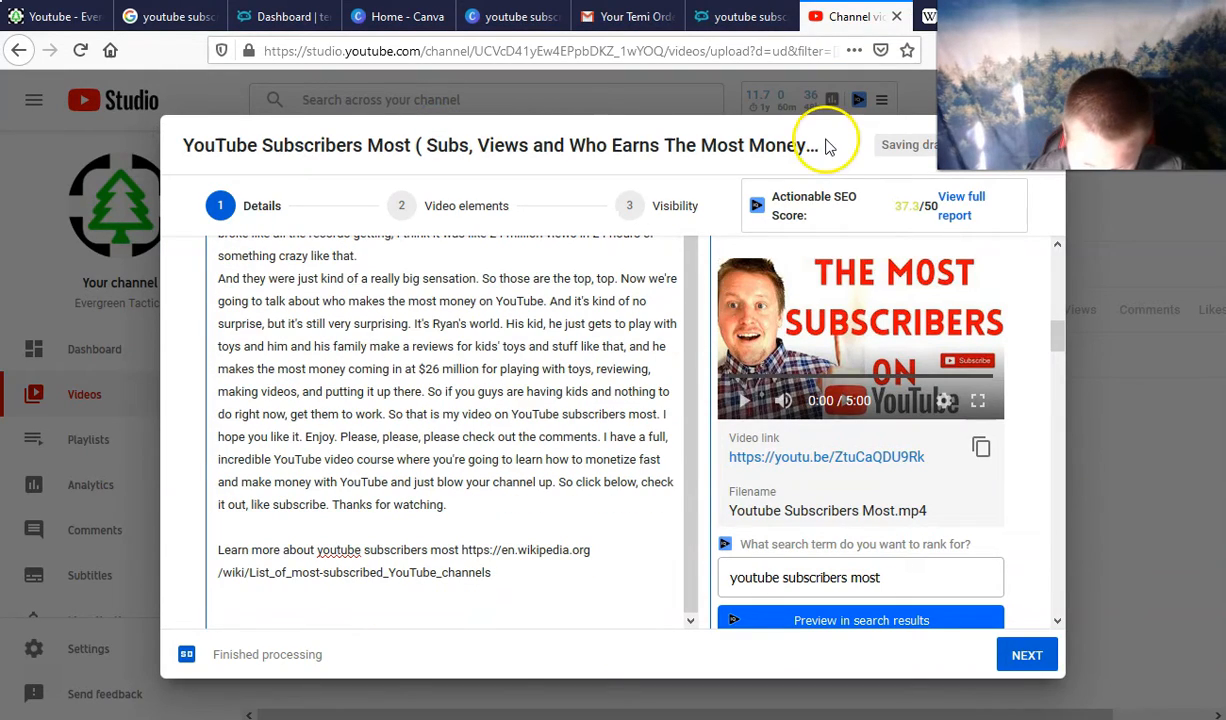
- Add "Learn how to start a youtube channel" with the channel's "How to start a Youtube Channel" playlist link, and begin a "Buy" line for Youtube
left_click(929, 16)
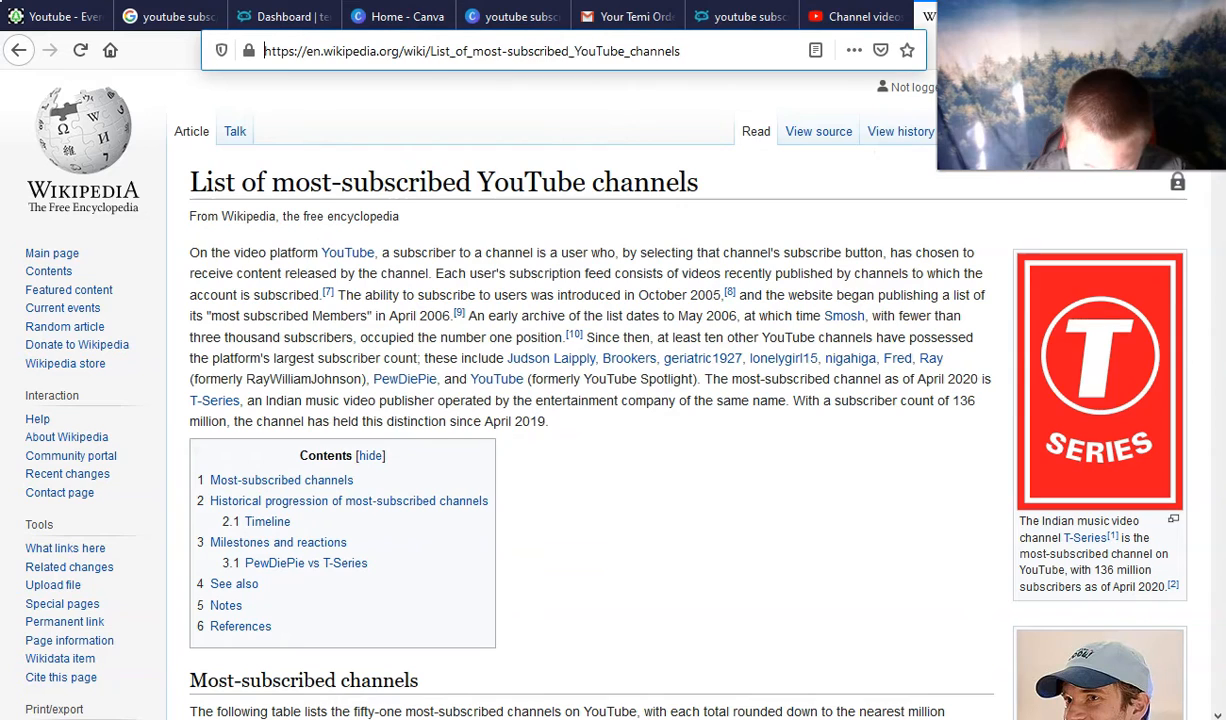
left_click(390, 57)
left_click(390, 57)
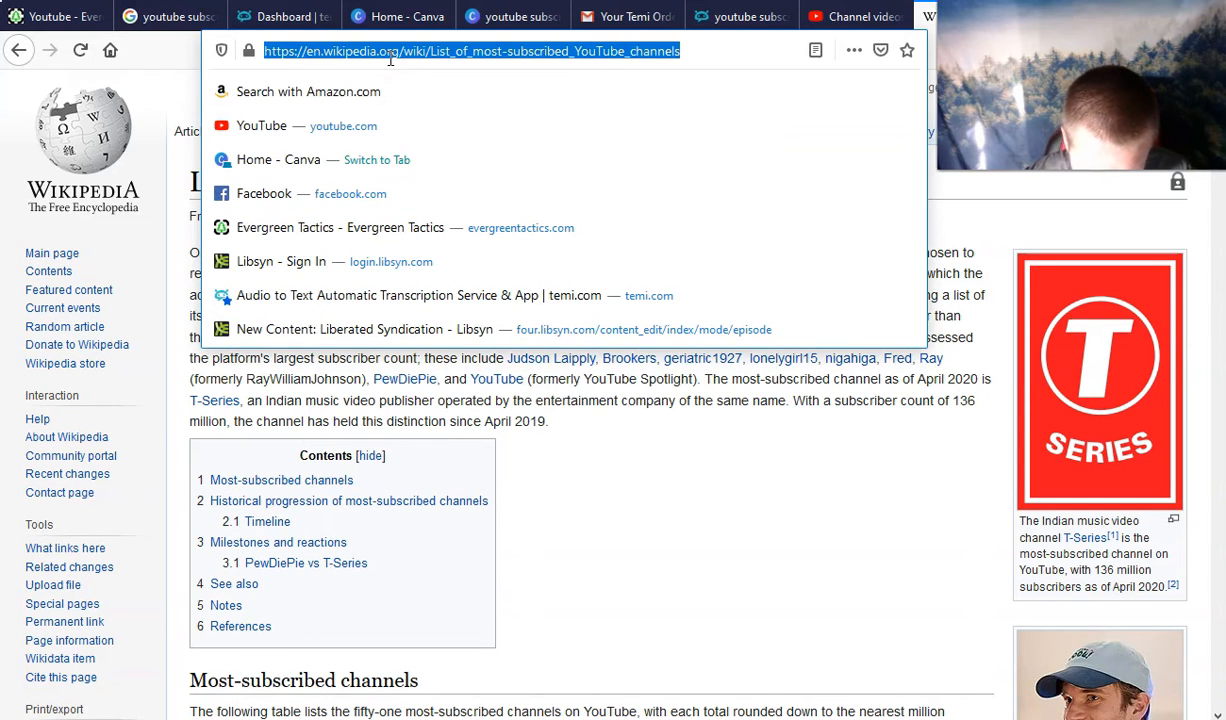
type("you")
key("Return")
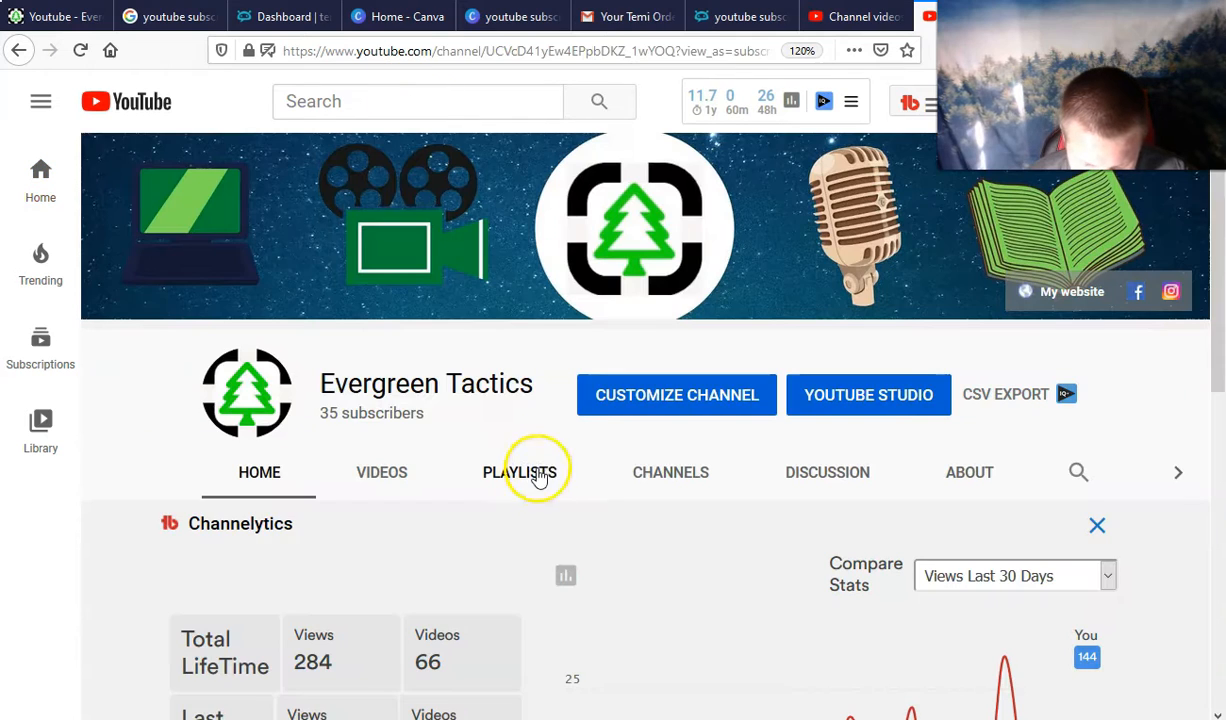
left_click(534, 471)
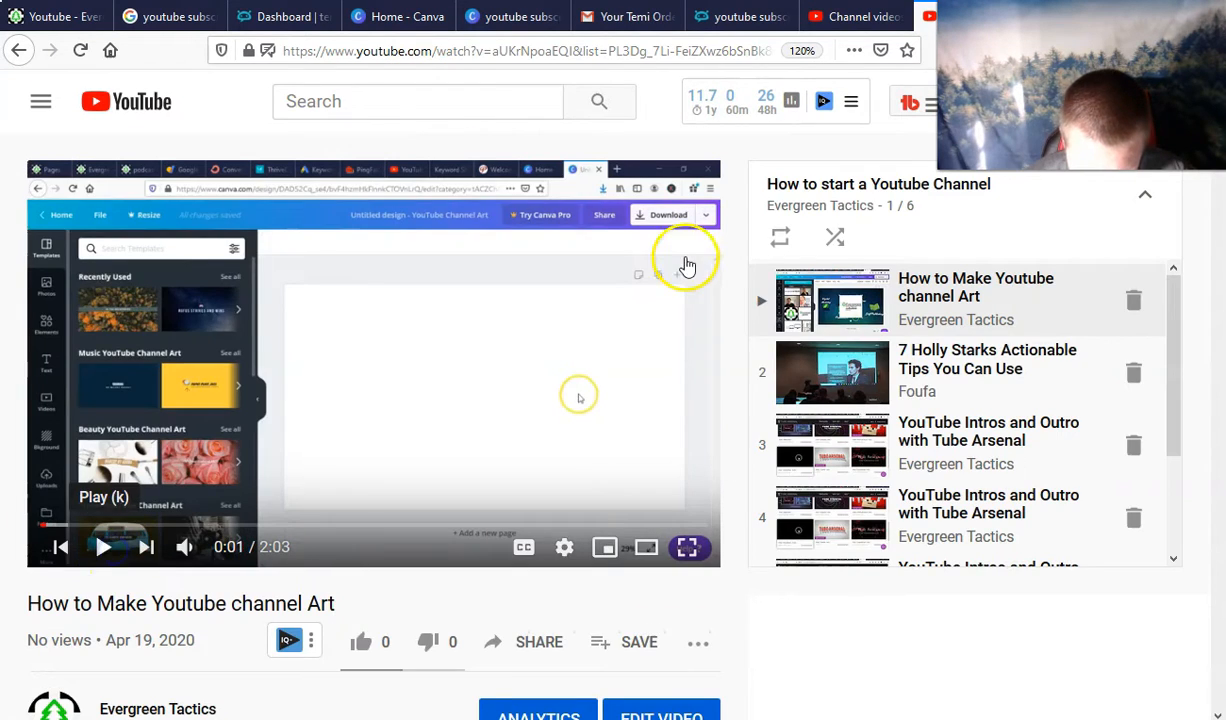
left_click(845, 17)
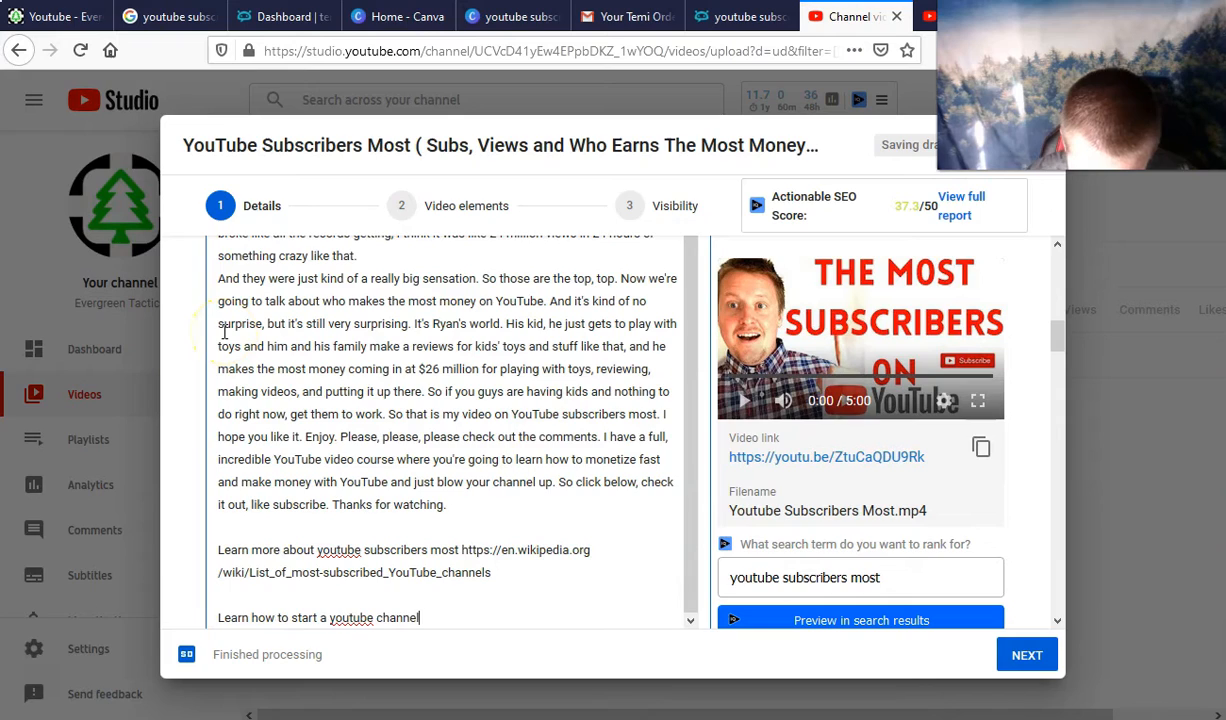
key("ctrl+v")
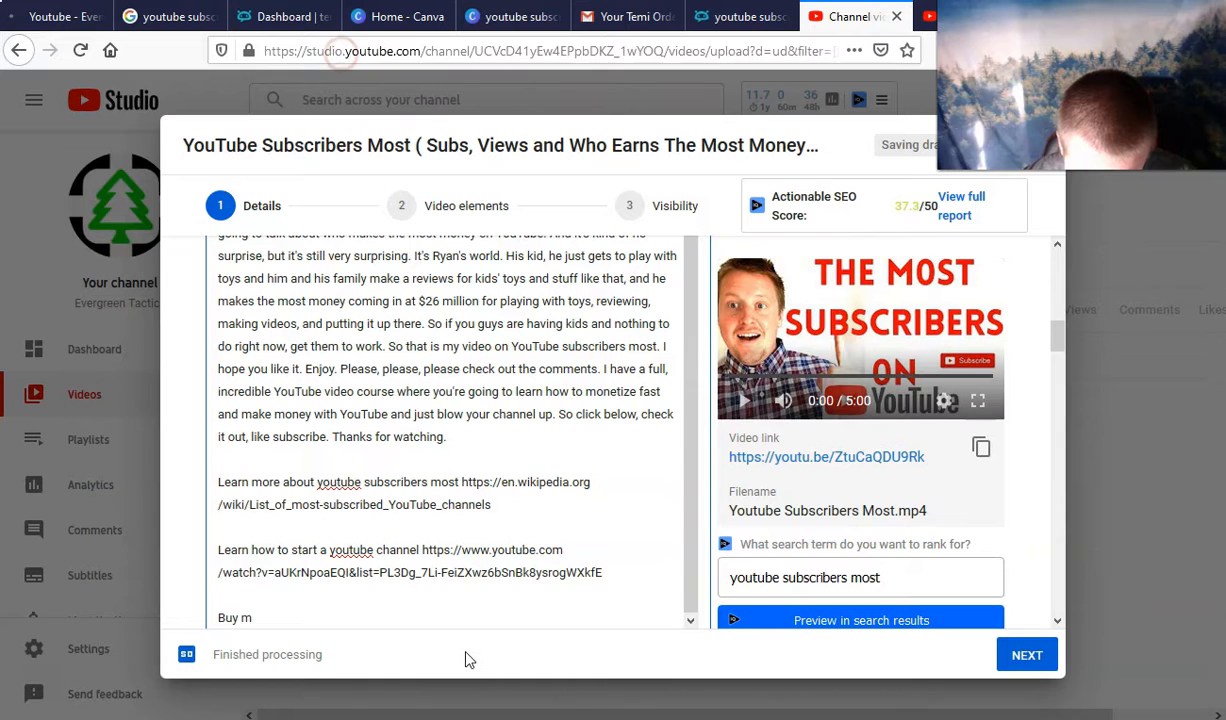
type("Youtube")
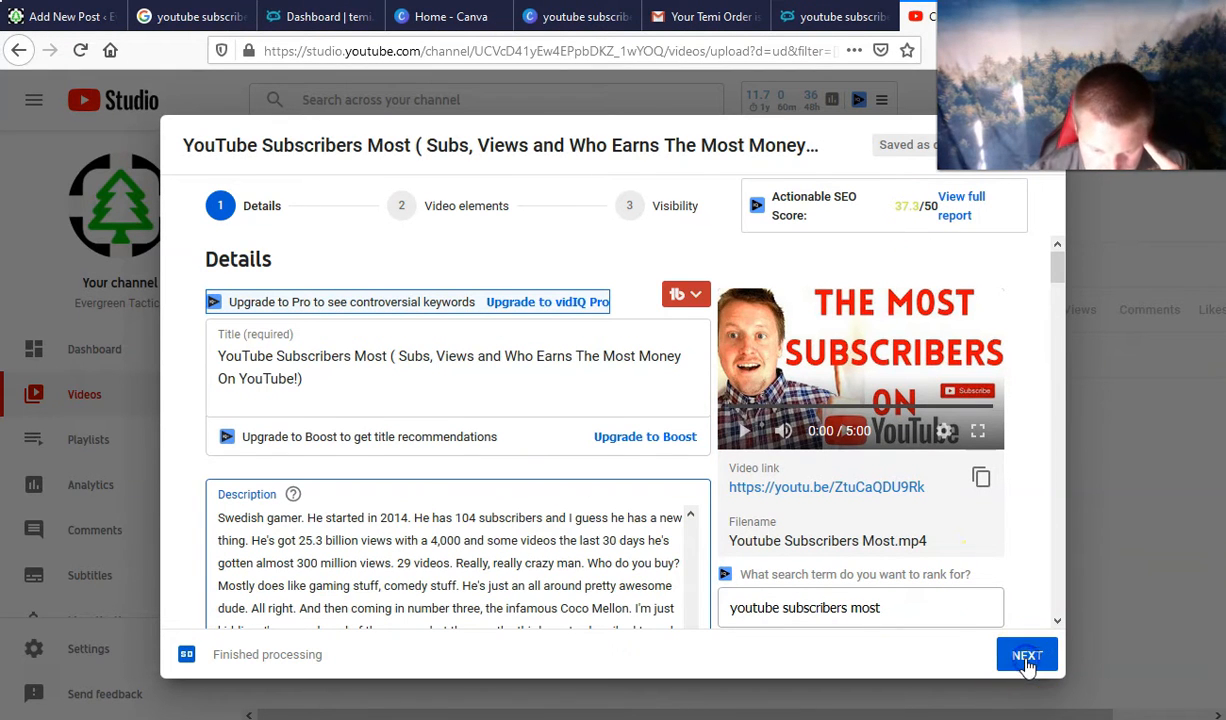
- Add an end screen from the "1 video, 1 playlist" template and set its video element to Choose specific video
left_click(555, 405)
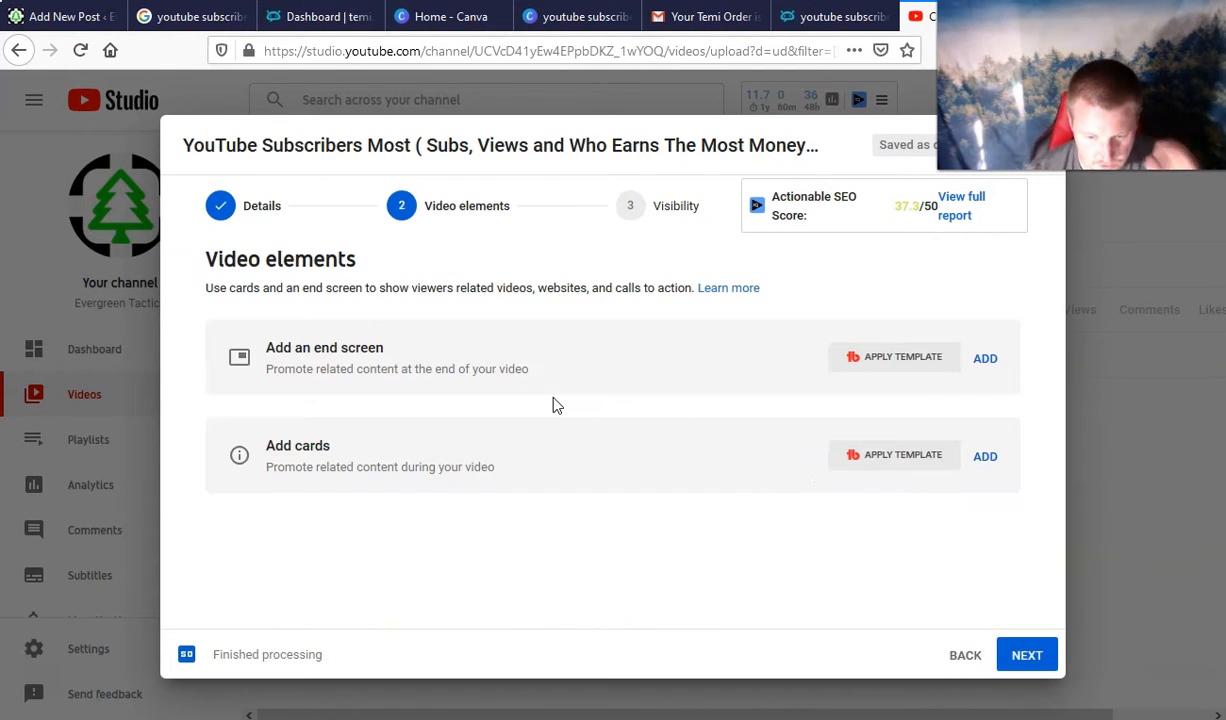
left_click(985, 358)
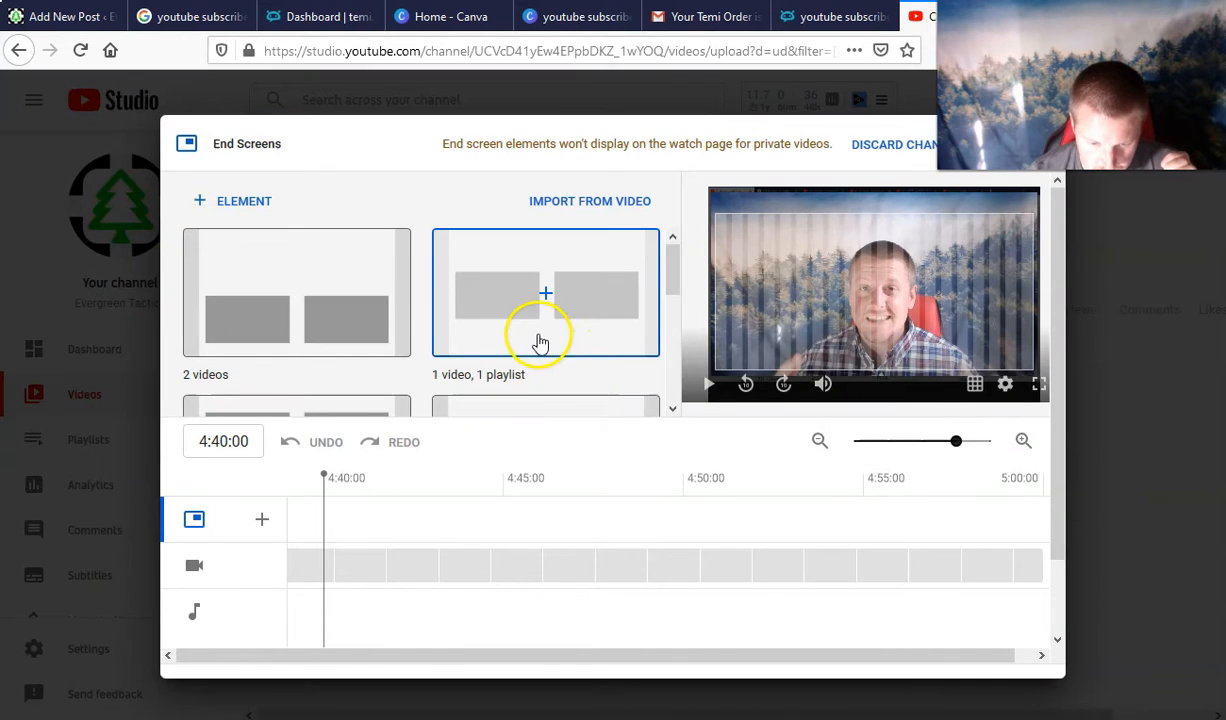
scroll(539, 343, "down", 2)
scroll(539, 343, "up", 2)
left_click(540, 343)
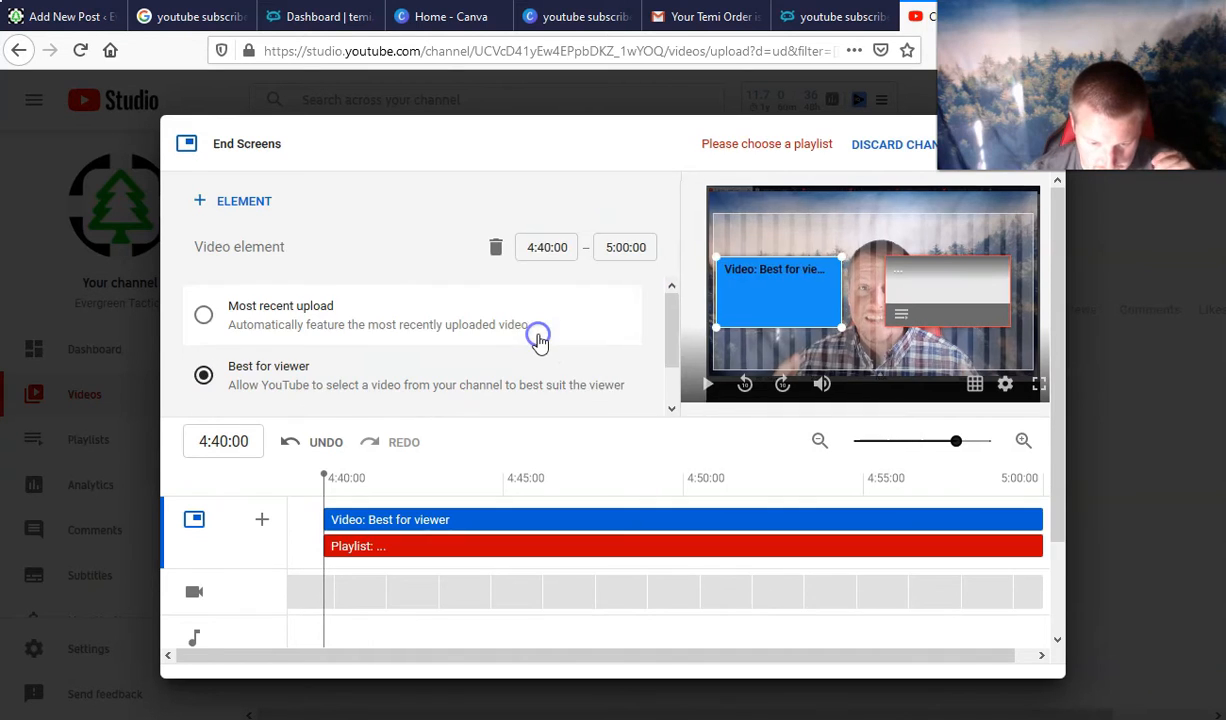
scroll(377, 358, "down", 2)
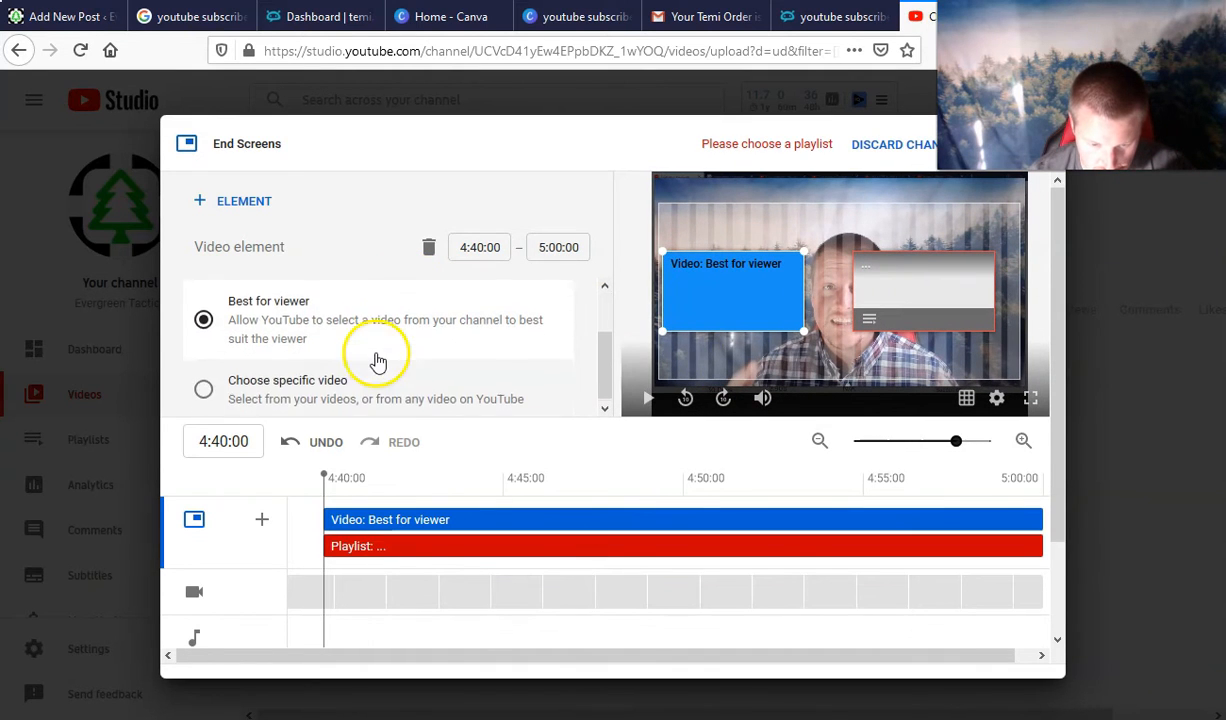
left_click(205, 387)
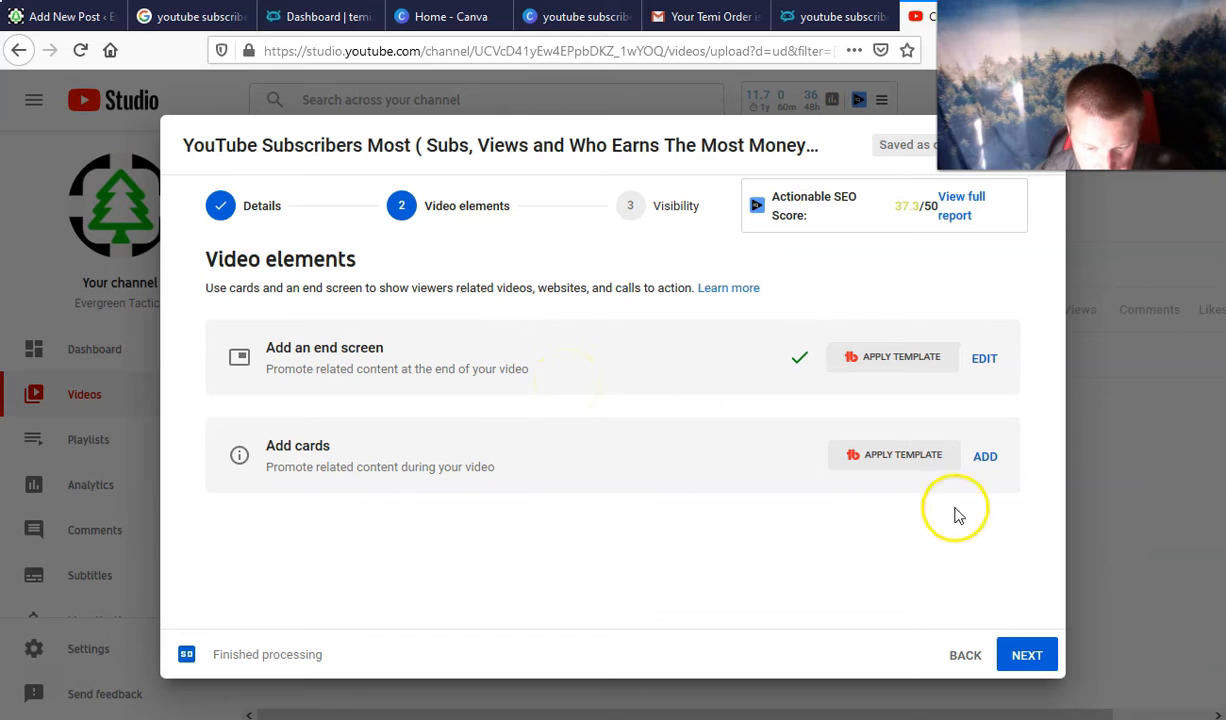
- Add a card to the video that links to one of the channel's playlists
left_click(984, 457)
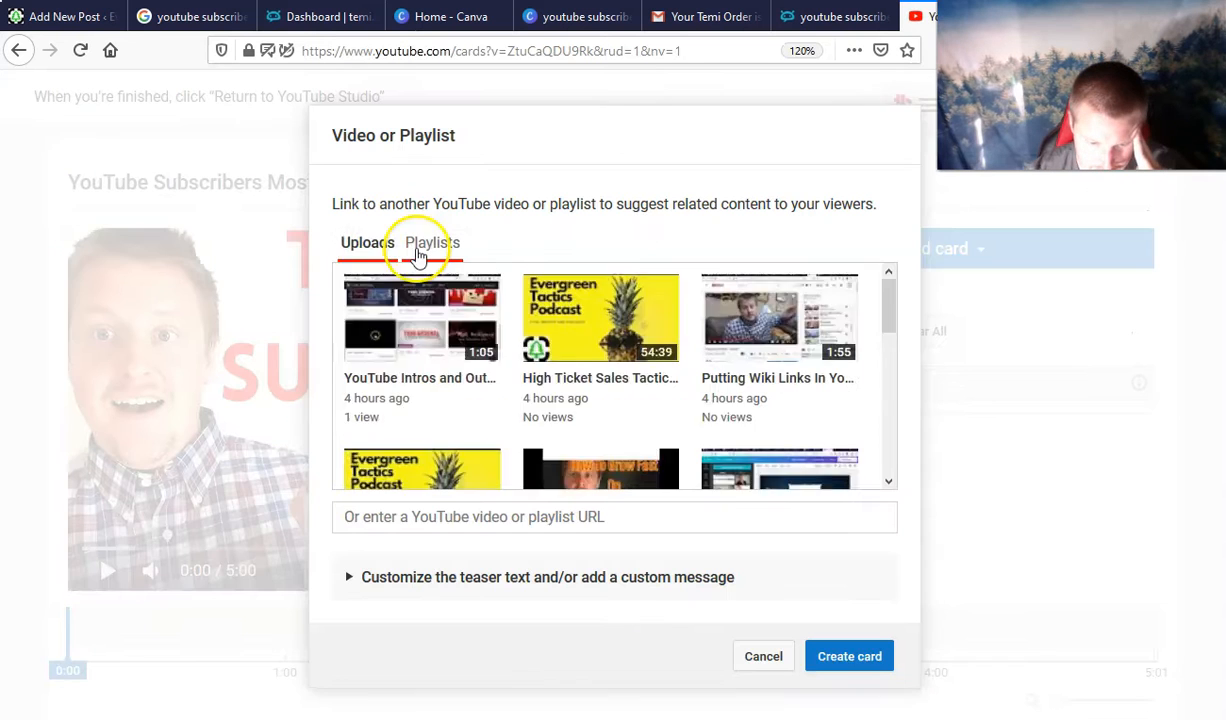
left_click(428, 243)
left_click(600, 348)
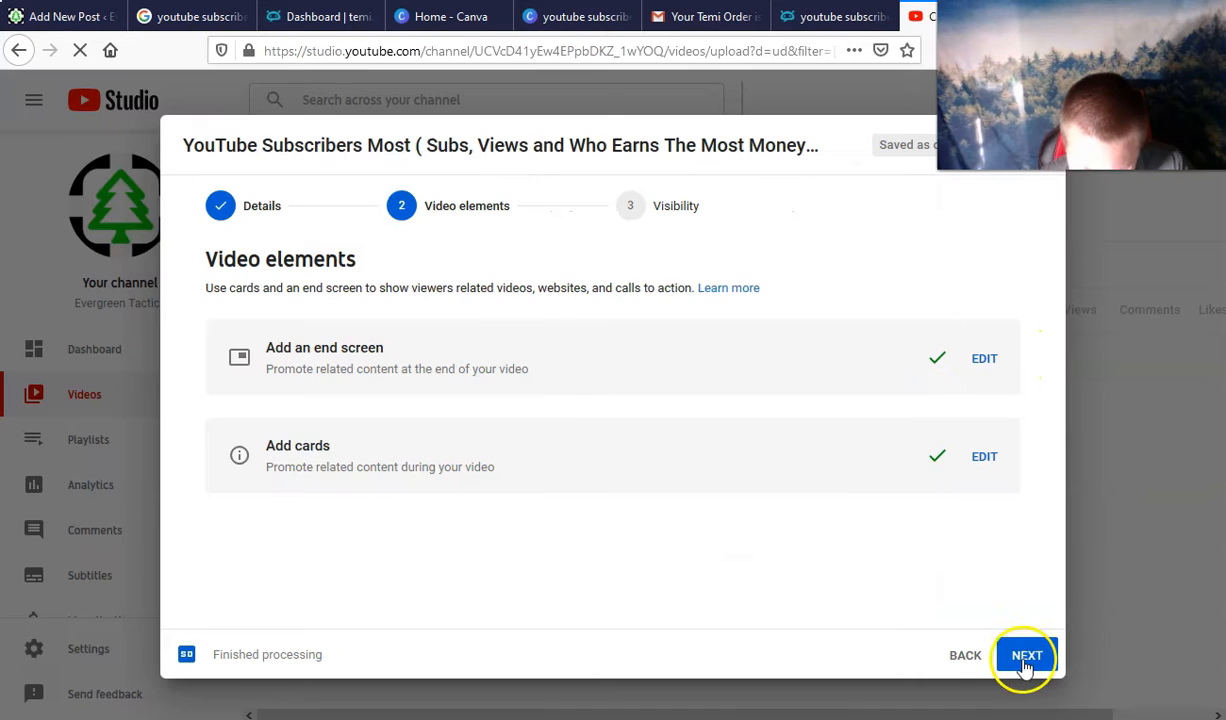
- Set the video's visibility to Public and publish it
left_click(261, 402)
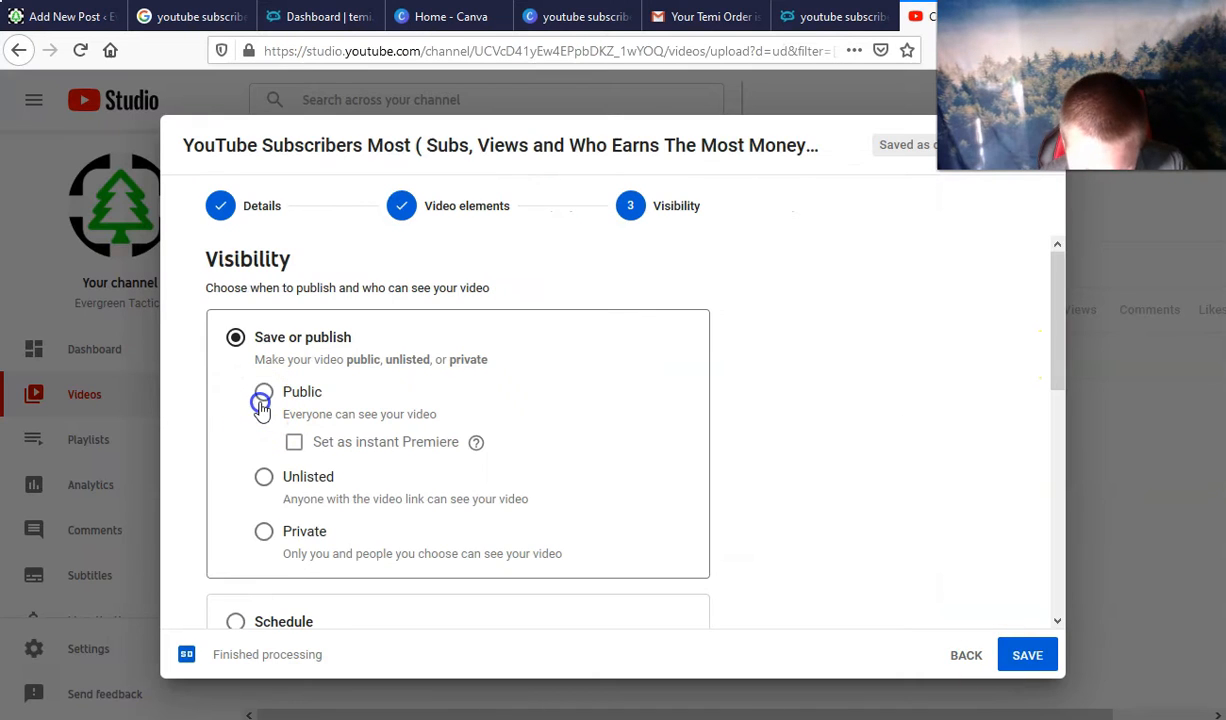
left_click(1015, 656)
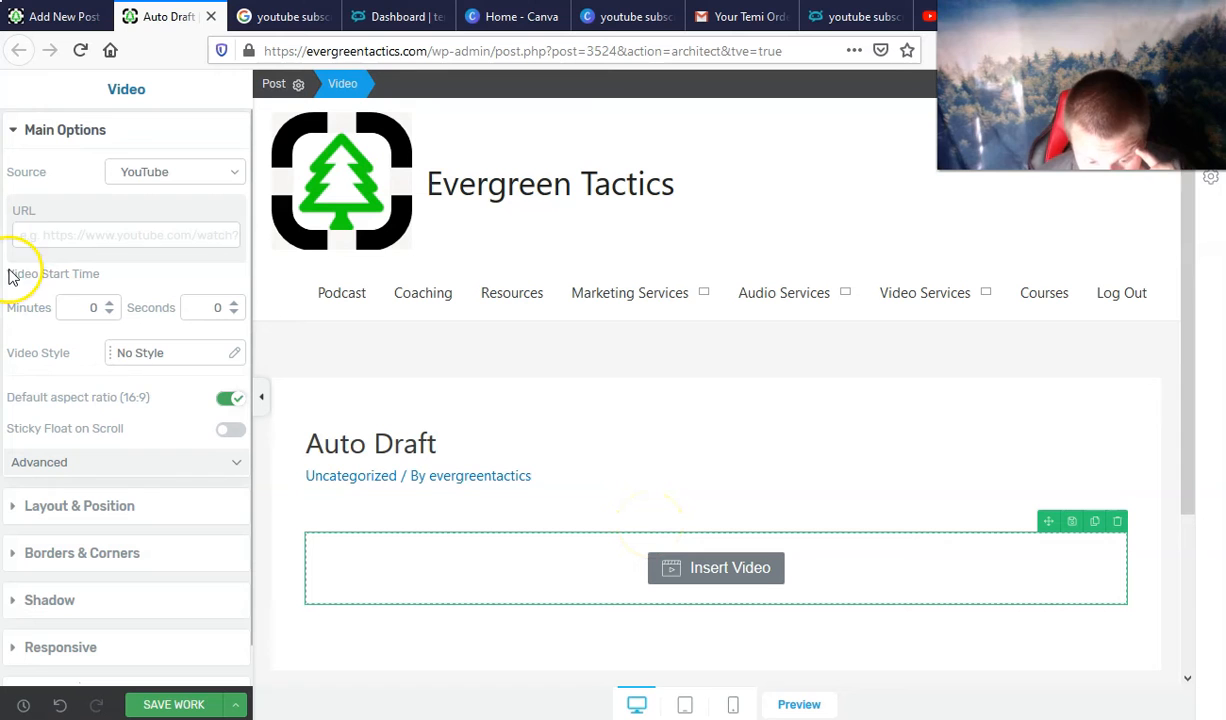
key("ctrl+v")
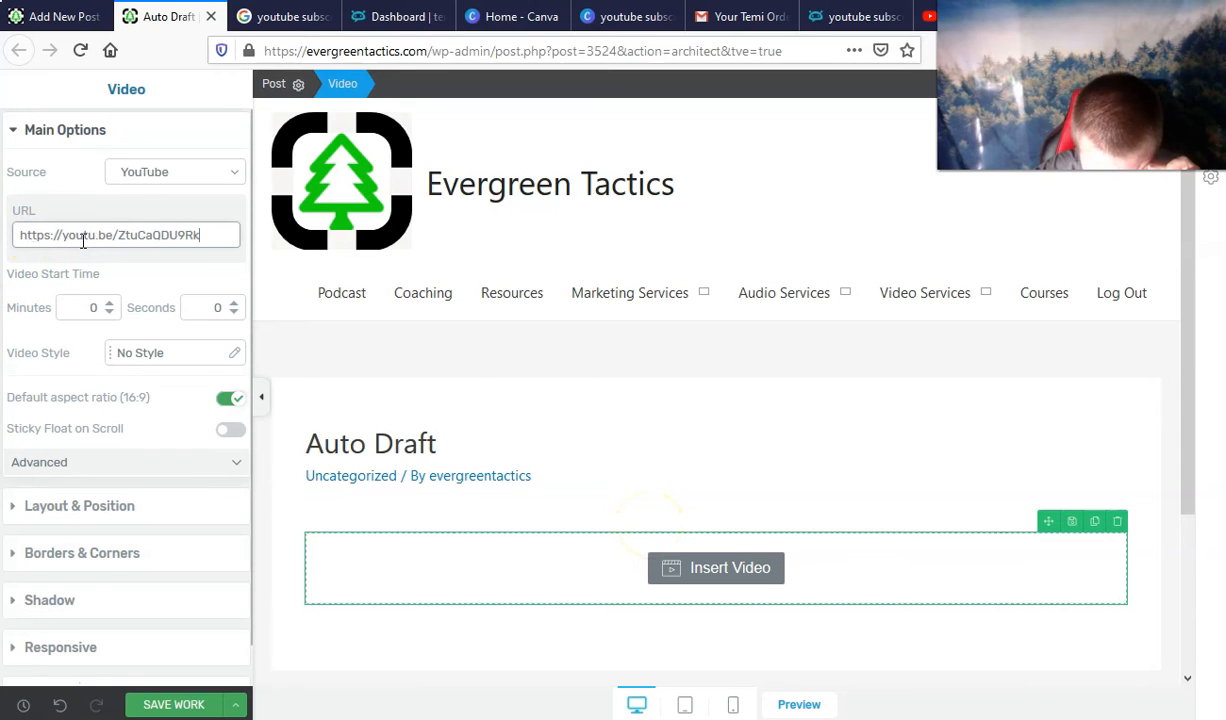
scroll(820, 470, "down", 5)
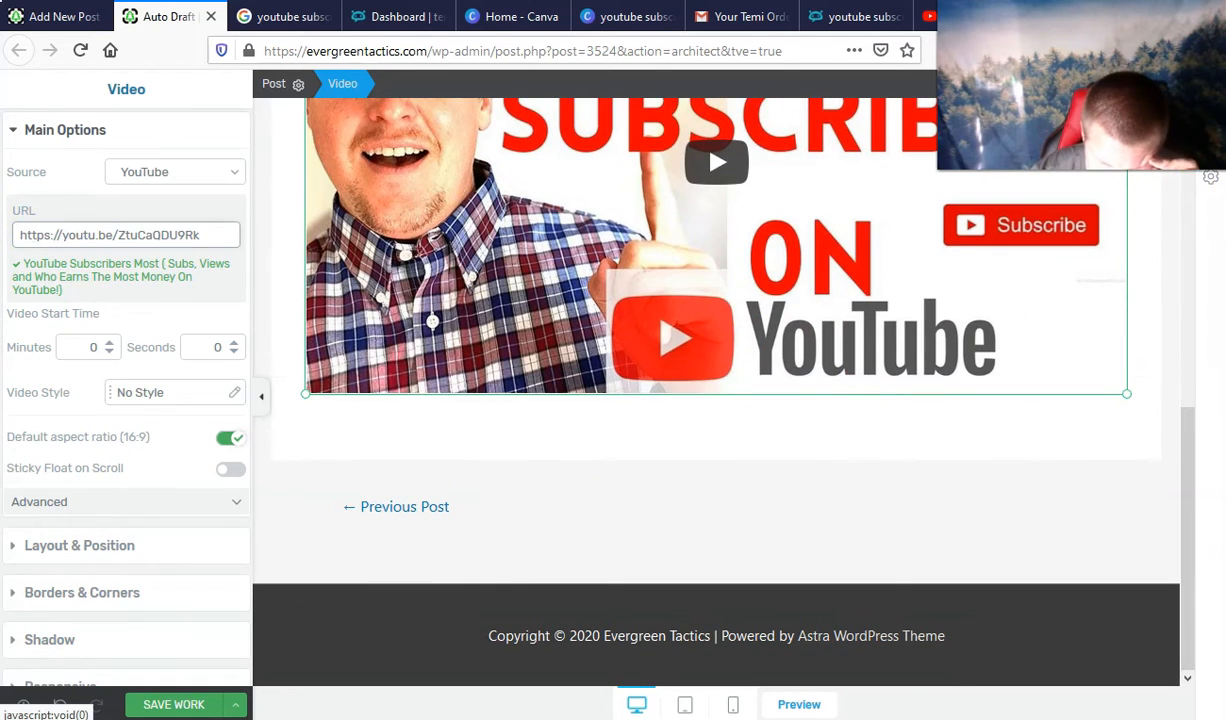
- Place an image element below the video and insert youtube-subscribers-most.jpg with "youtube subscribers most" as alt text, title and caption
left_click(1210, 92)
scroll(1076, 255, "up", 10)
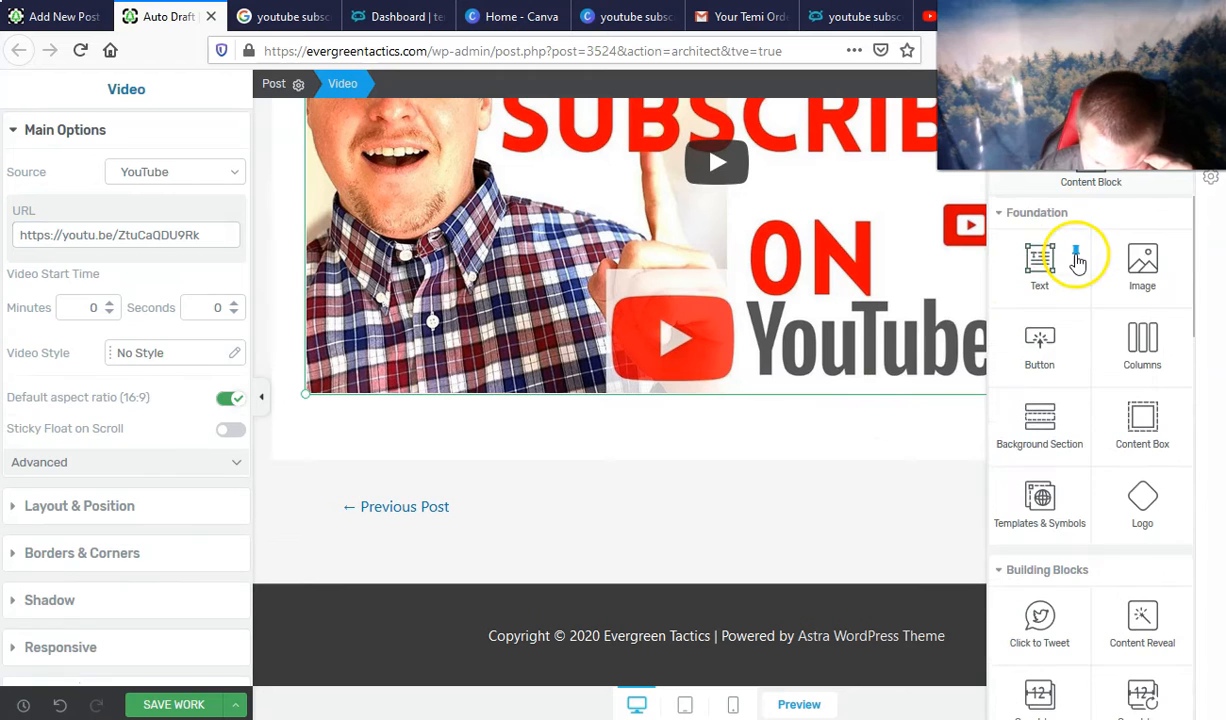
left_click_drag(1135, 262, 780, 402)
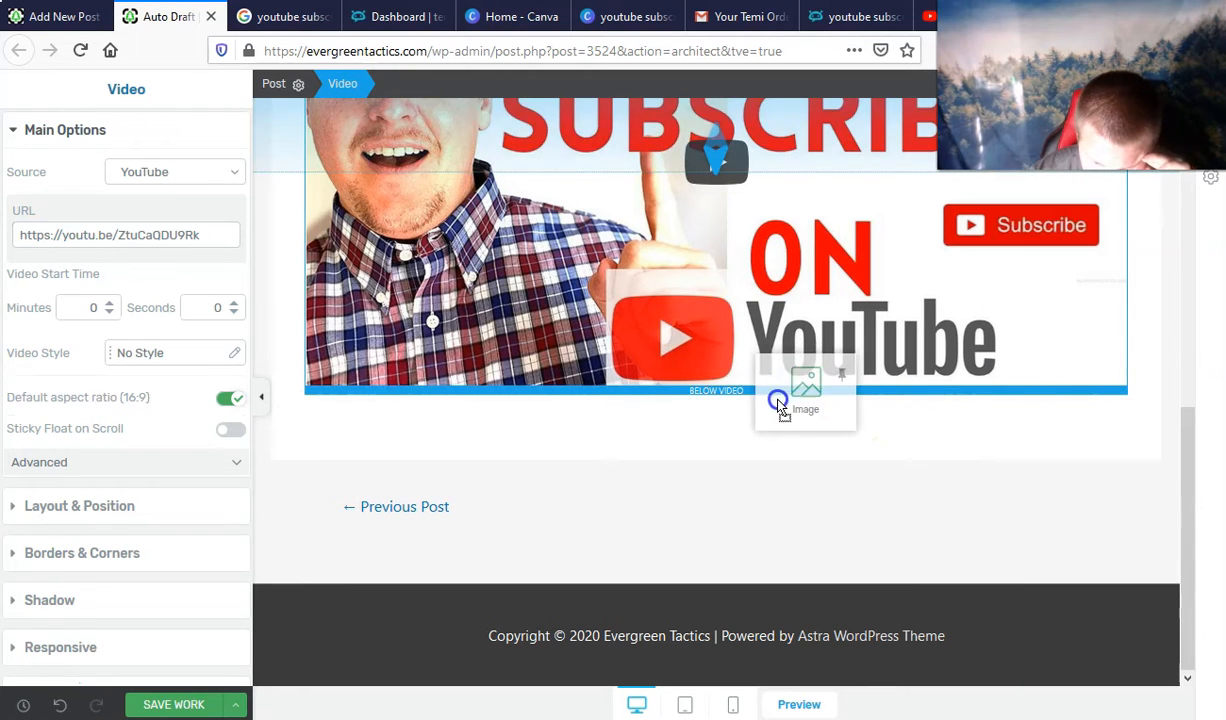
left_click_drag(780, 402, 780, 402)
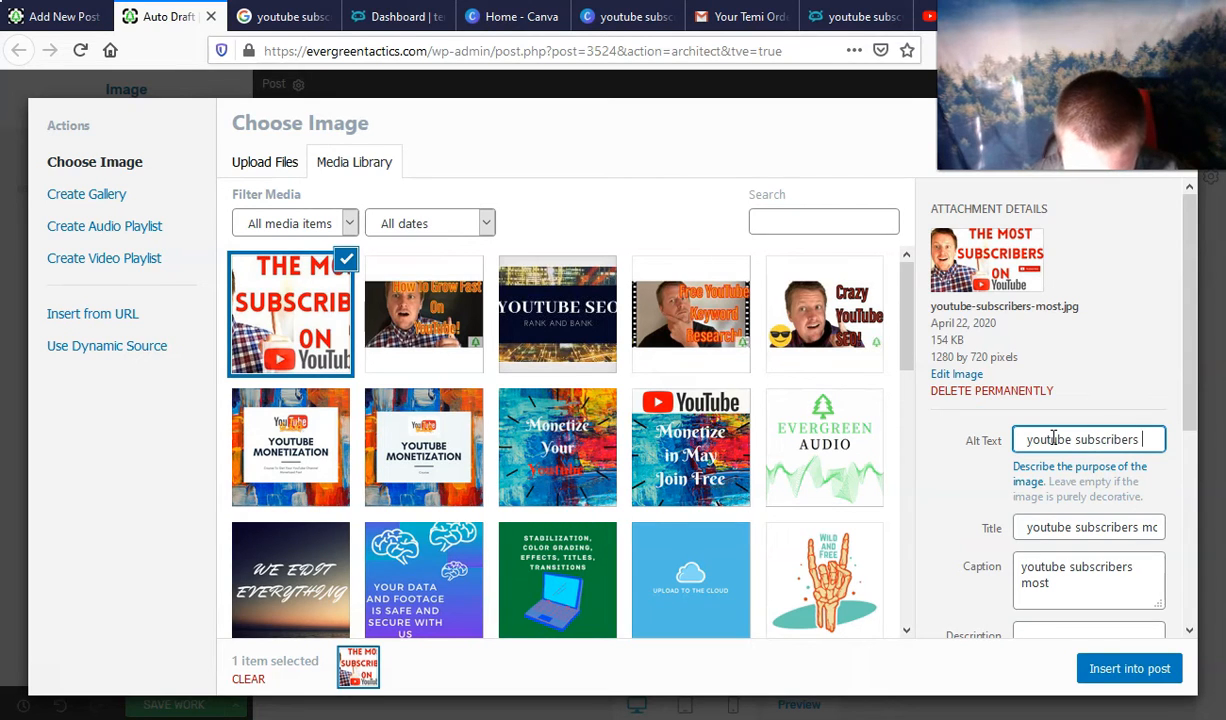
type("t")
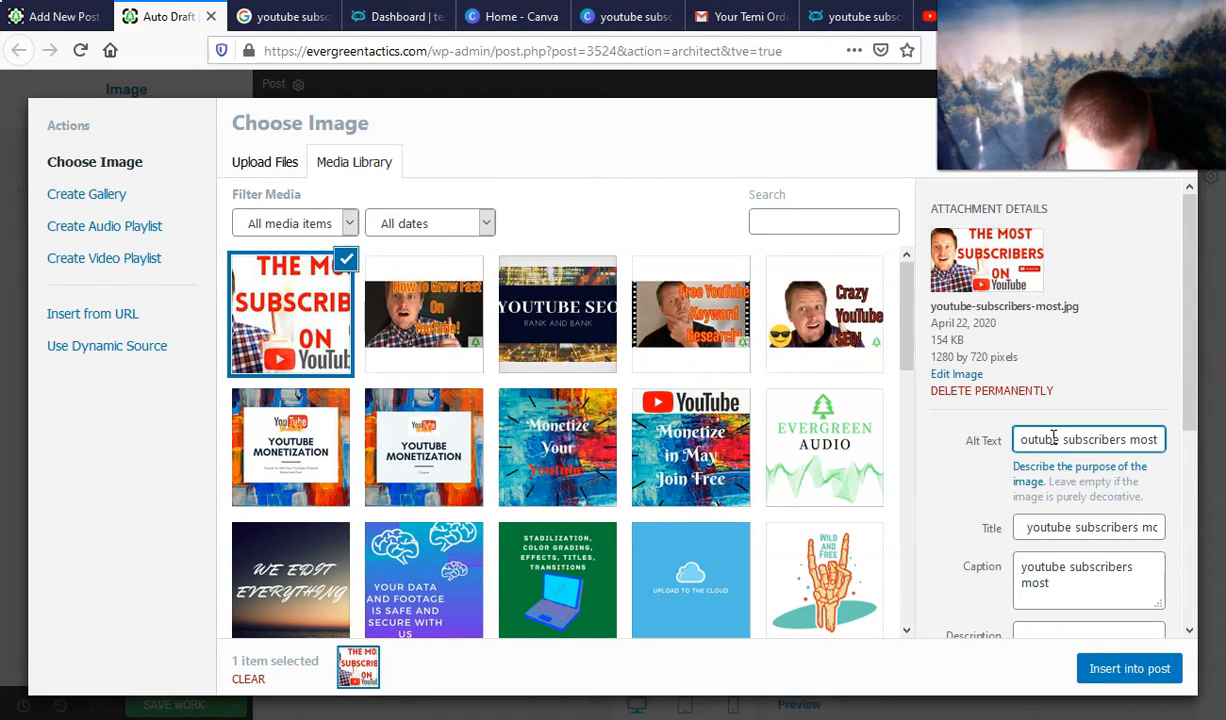
left_click(1105, 668)
- Place a text element below the thumbnail image and copy the published video's full description from YouTube Studio
scroll(862, 528, "down", 5)
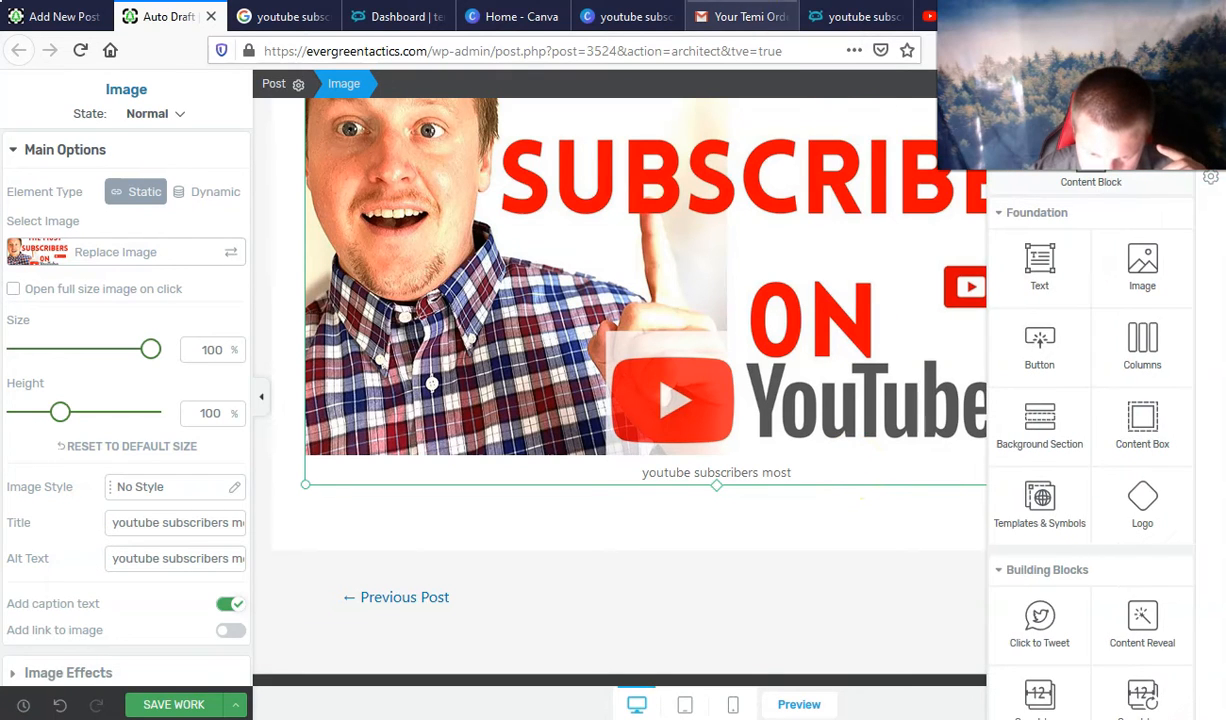
left_click_drag(1039, 262, 718, 527)
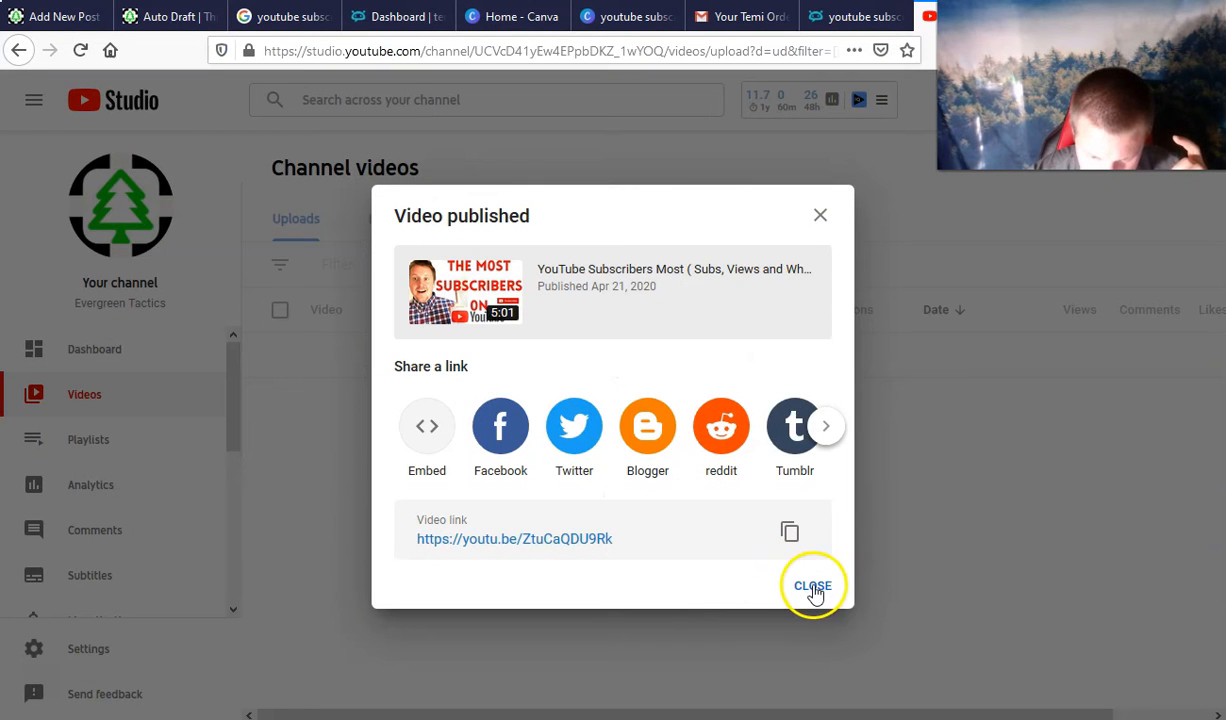
left_click(813, 587)
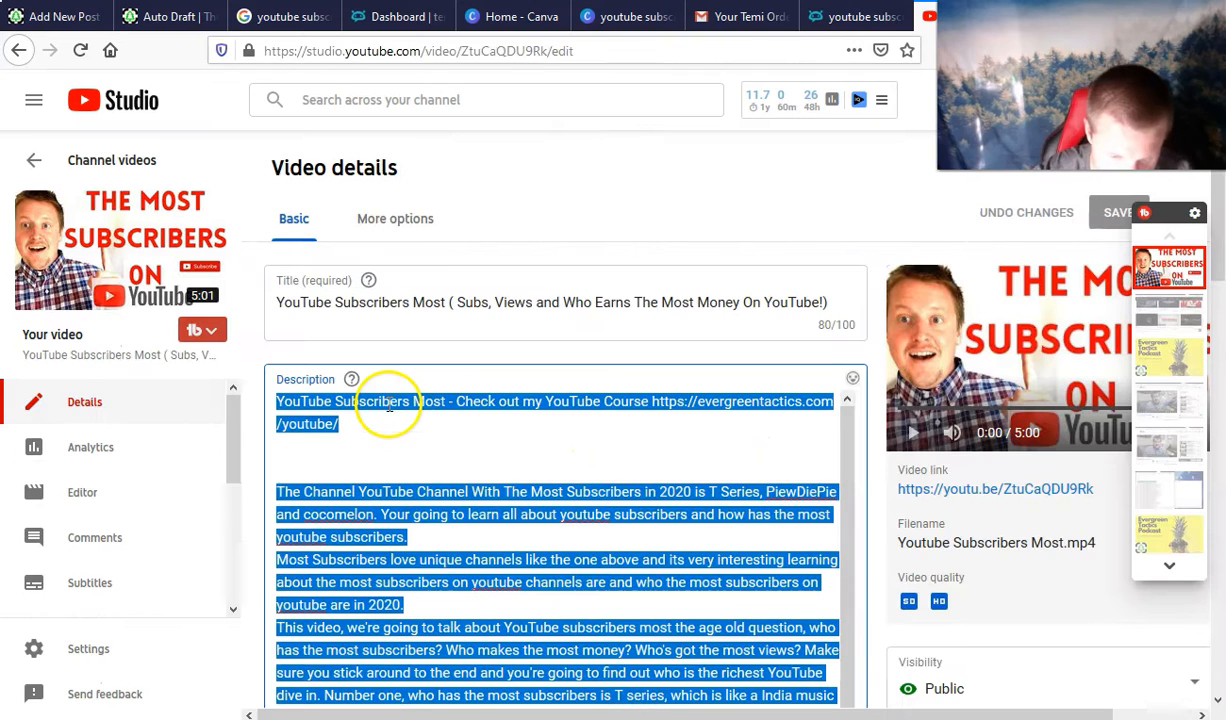
right_click(388, 403)
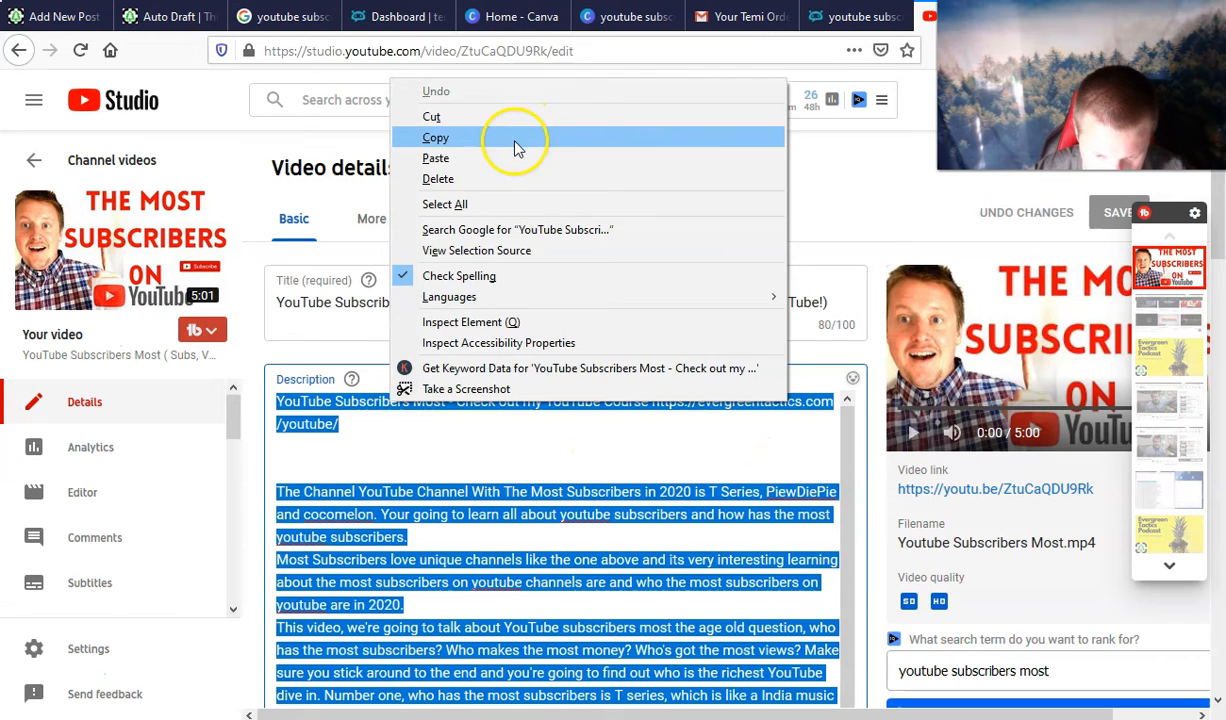
left_click(515, 141)
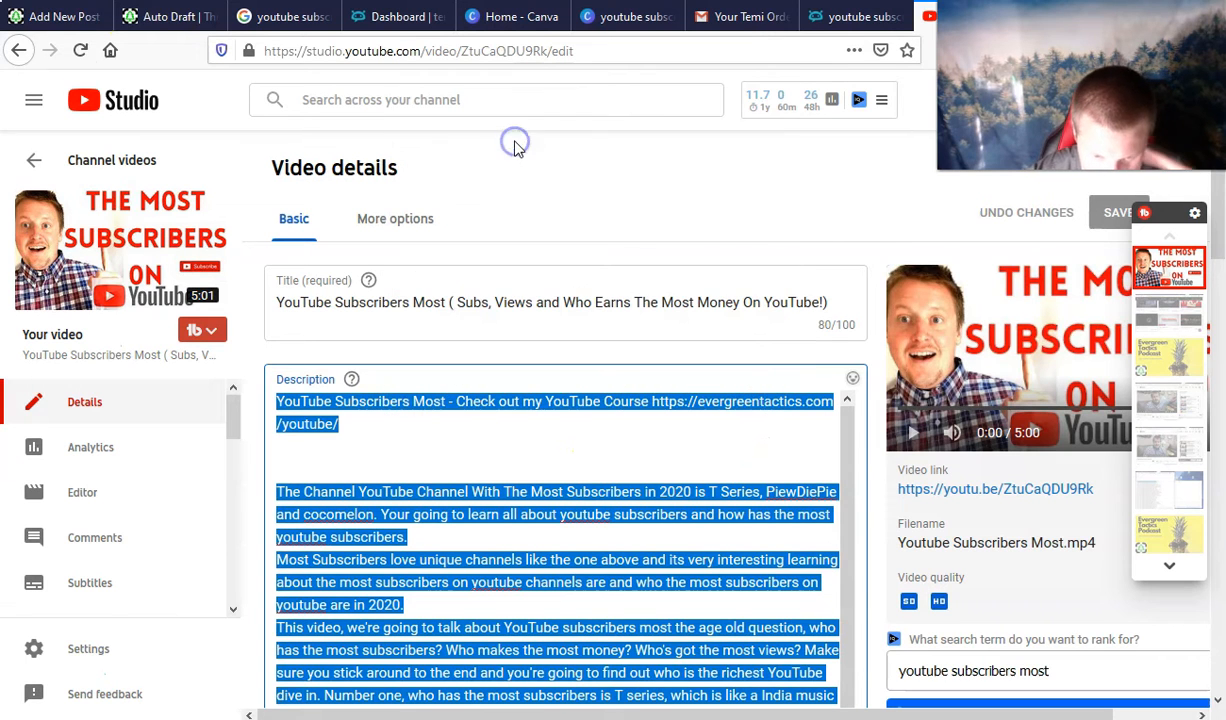
- Try to paste the copied video description directly into the post's new text element
left_click(167, 15)
key("ctrl+v")
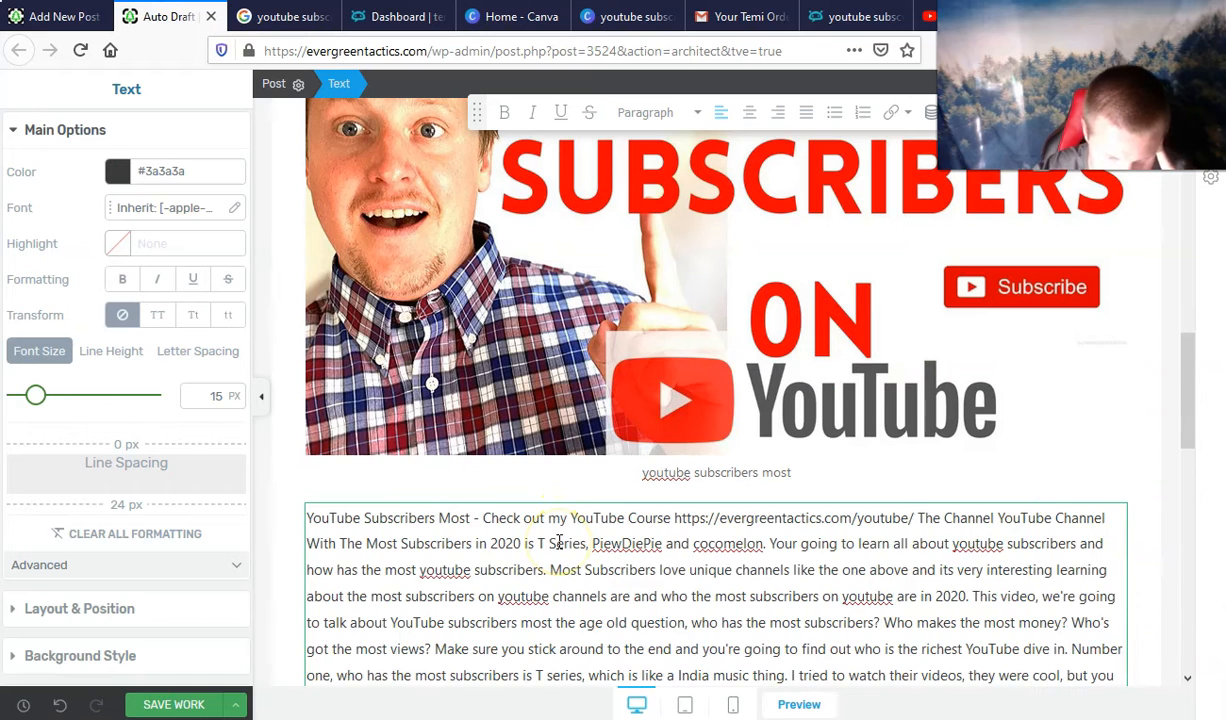
scroll(560, 541, "down", 5)
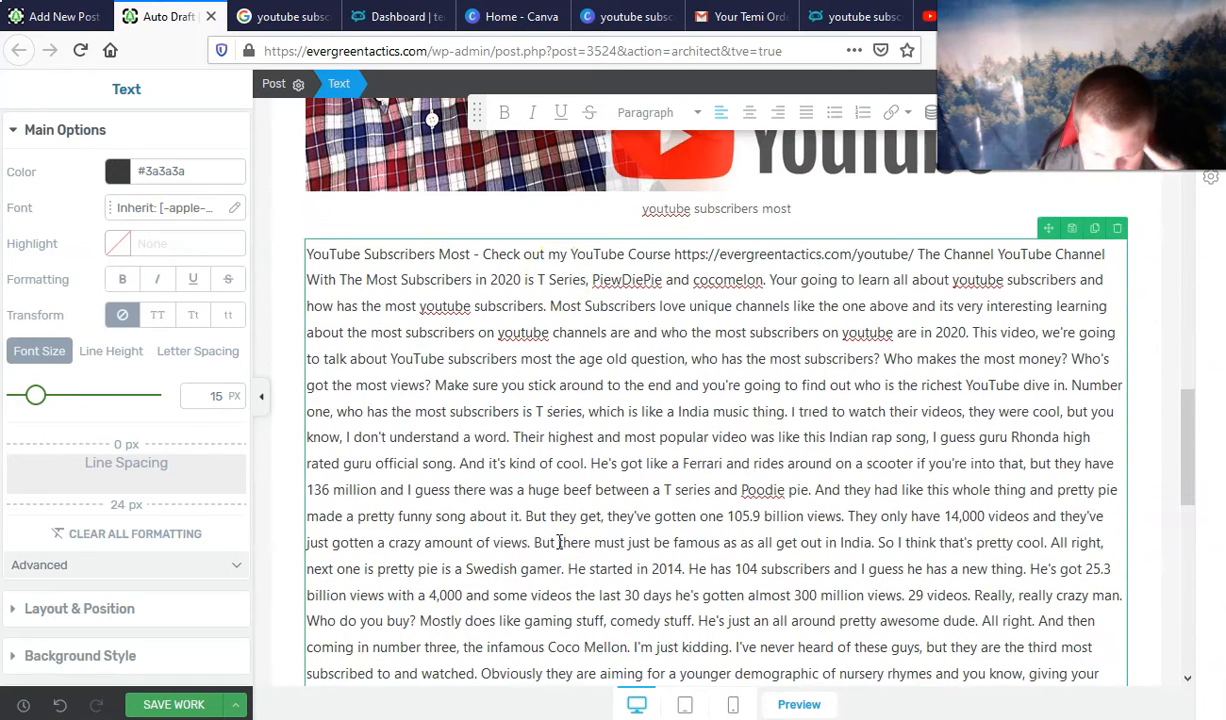
key("ctrl+z")
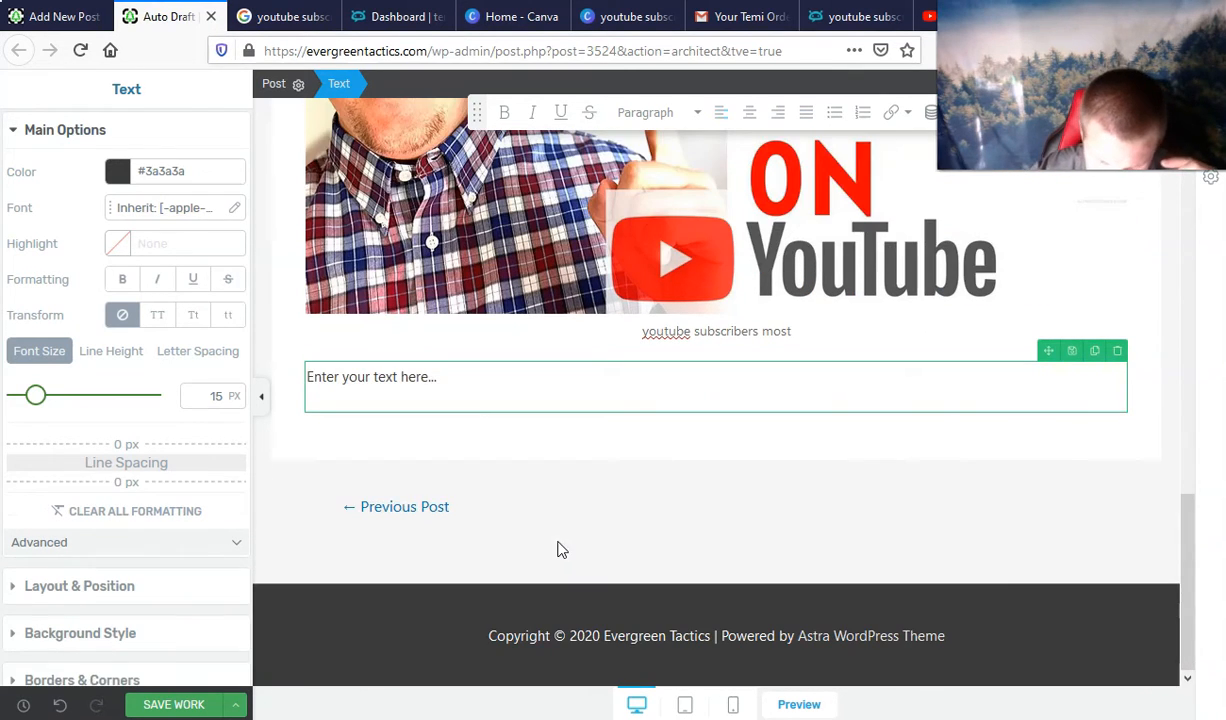
- Switch to Notepad, replace its note with the video description, and copy the whole plain text
key("alt+Tab")
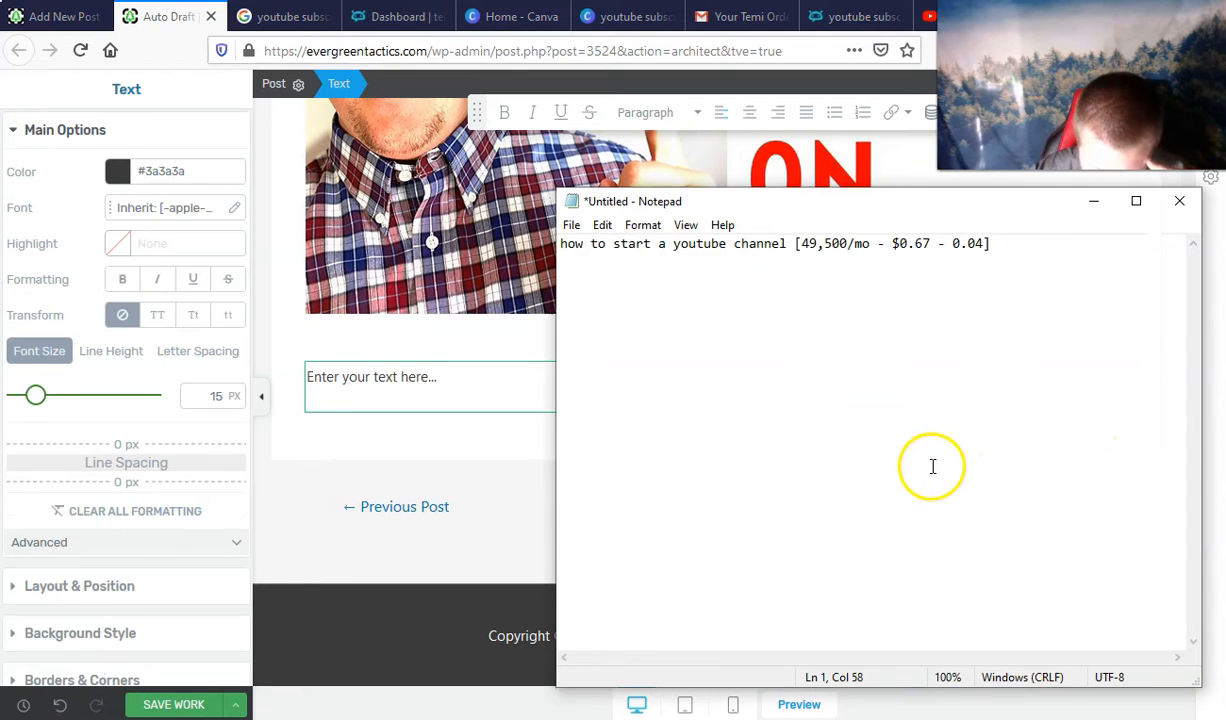
key("ctrl+a")
key("ctrl+x")
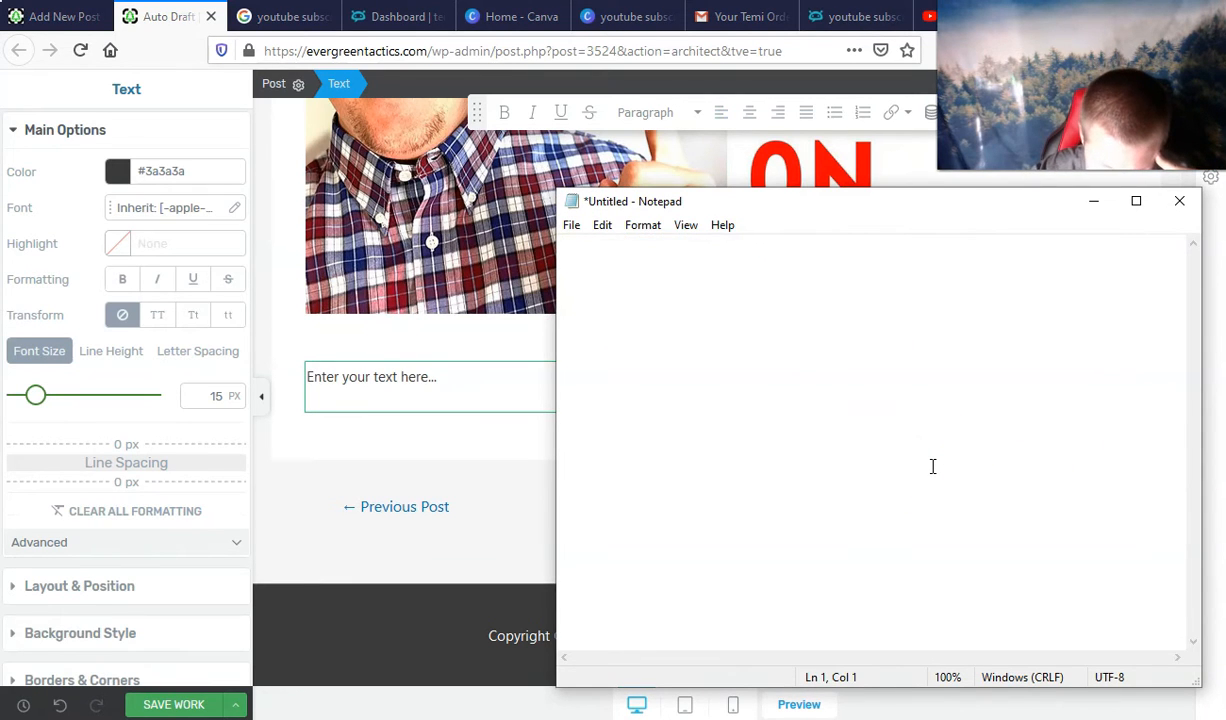
key("ctrl+v")
key("ctrl+a")
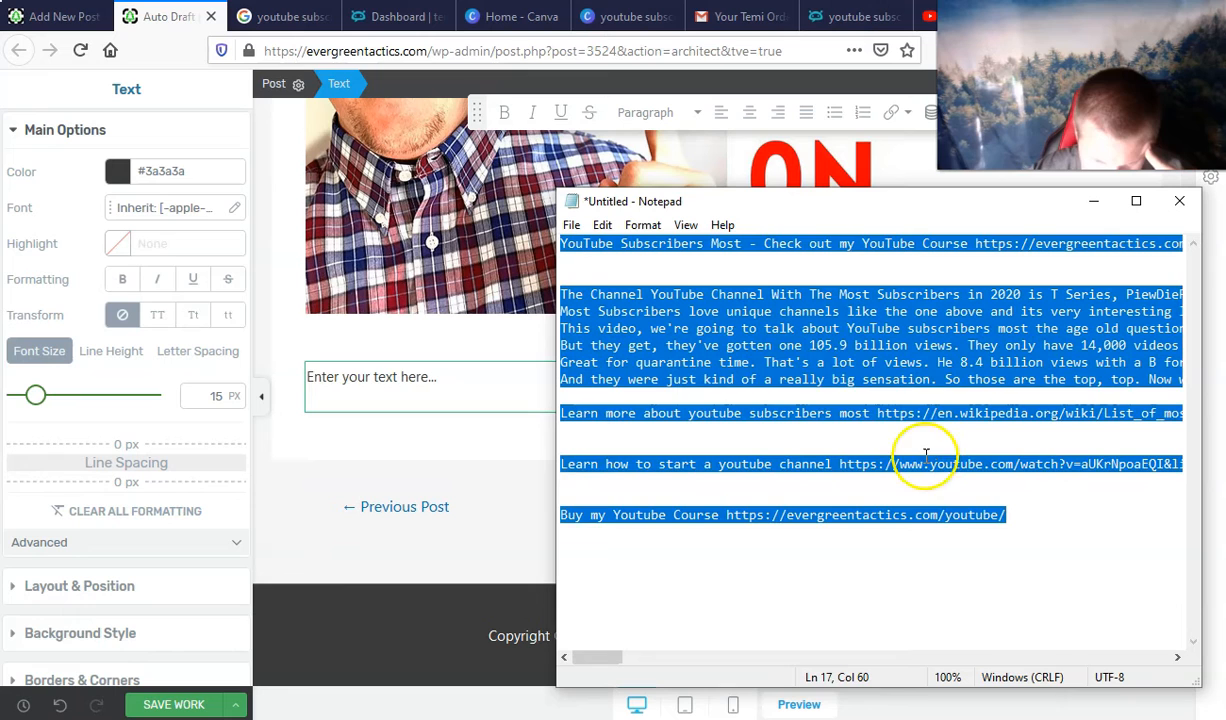
right_click(808, 358)
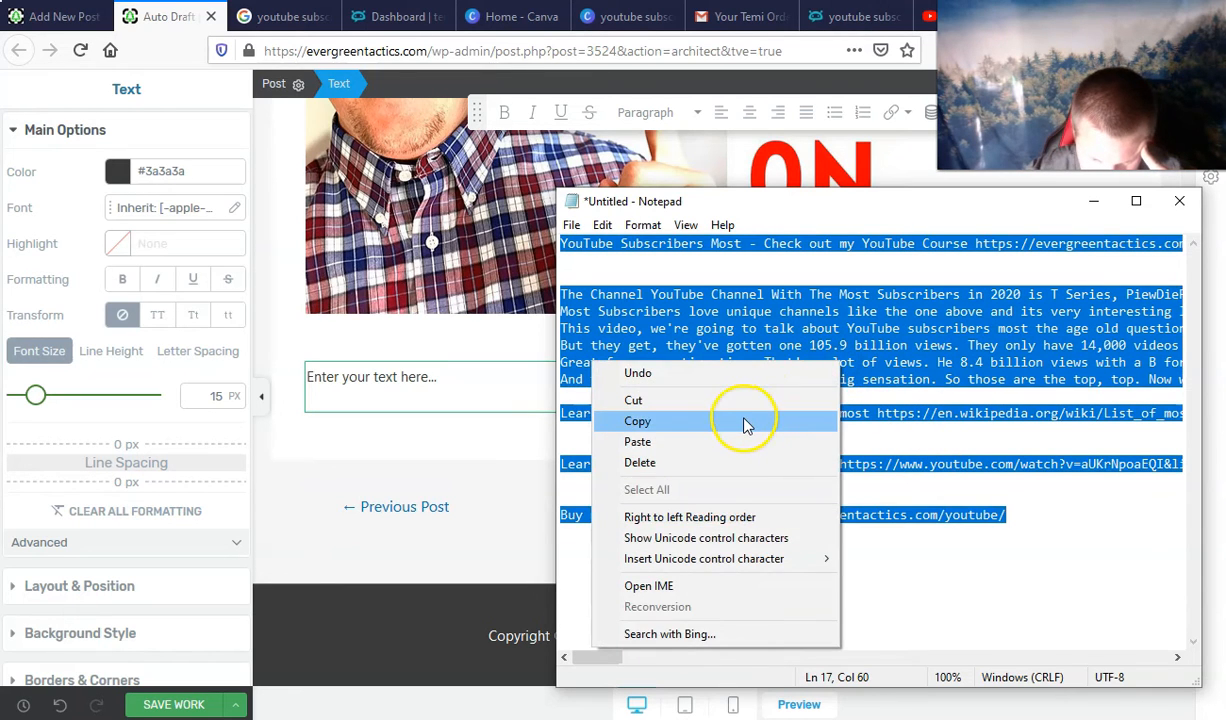
left_click(745, 421)
- Paste the plain-text description into the post's text element, then save the work and return to the post editor
left_click(522, 383)
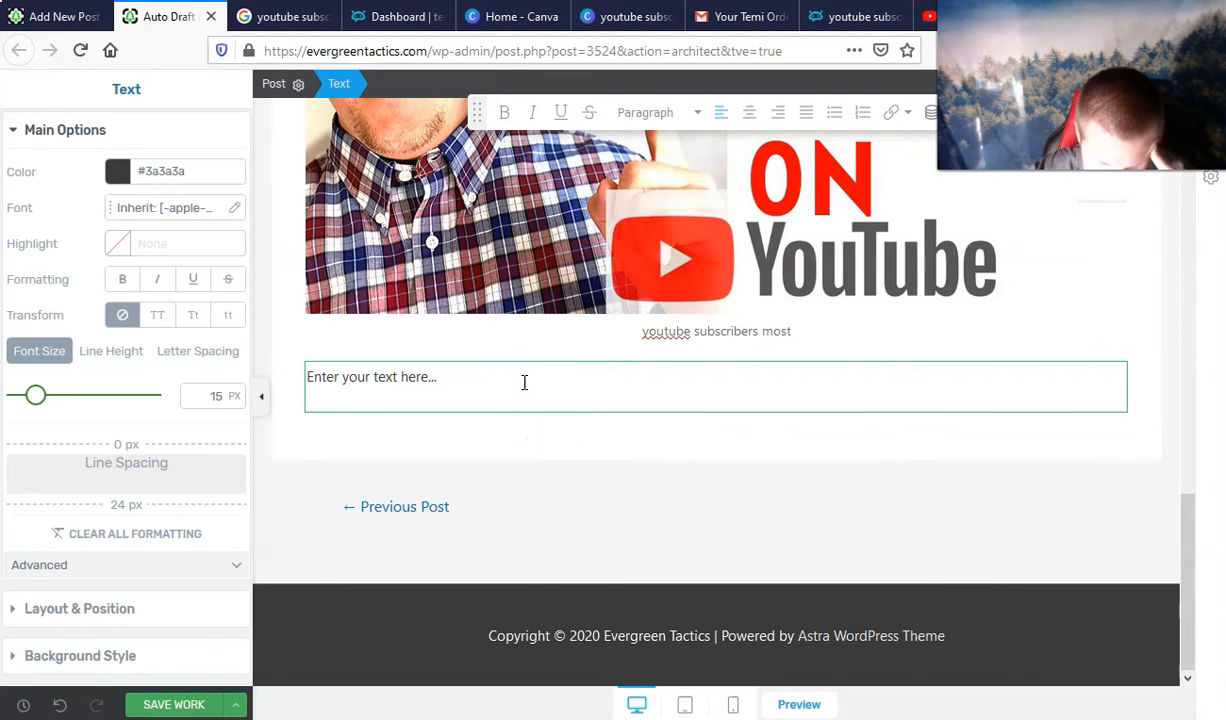
key("ctrl+v")
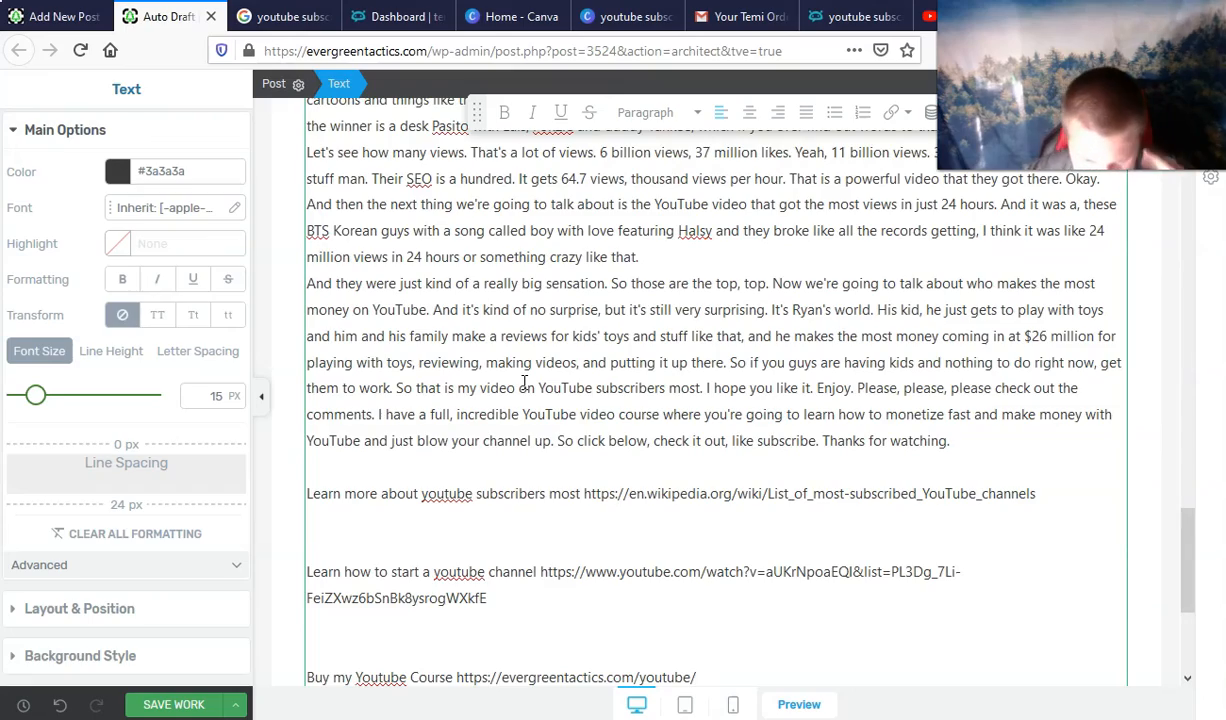
scroll(524, 383, "up", 10)
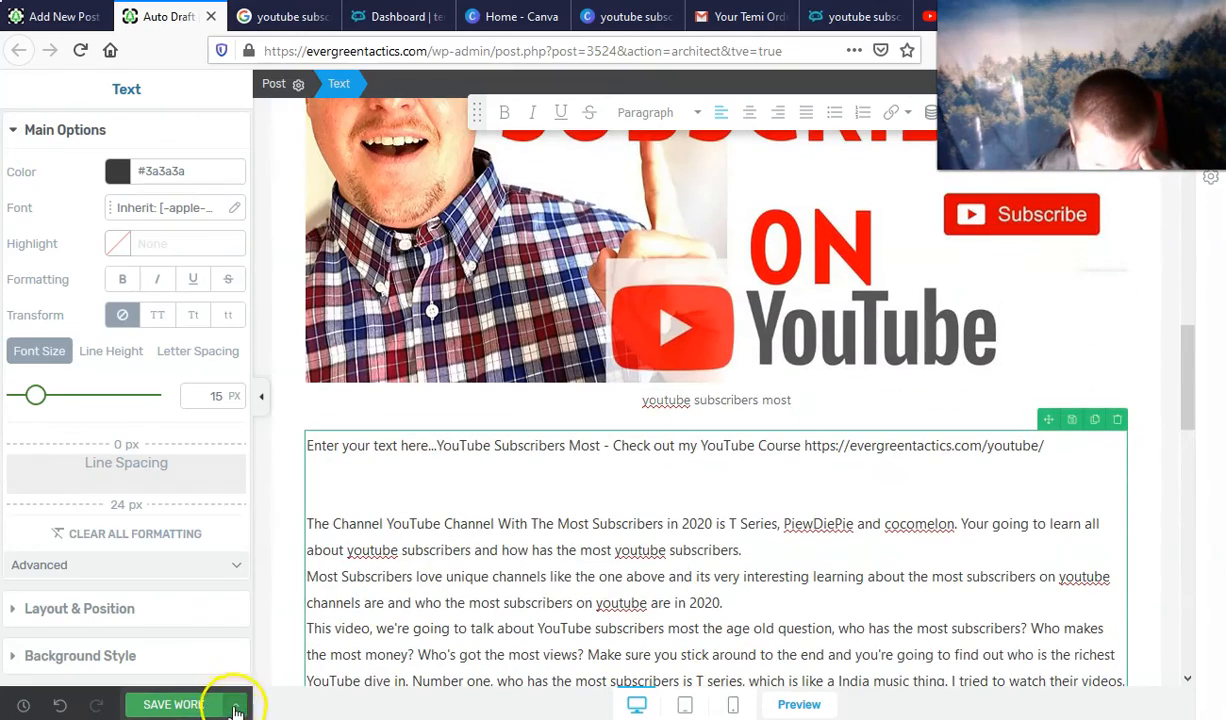
left_click(236, 706)
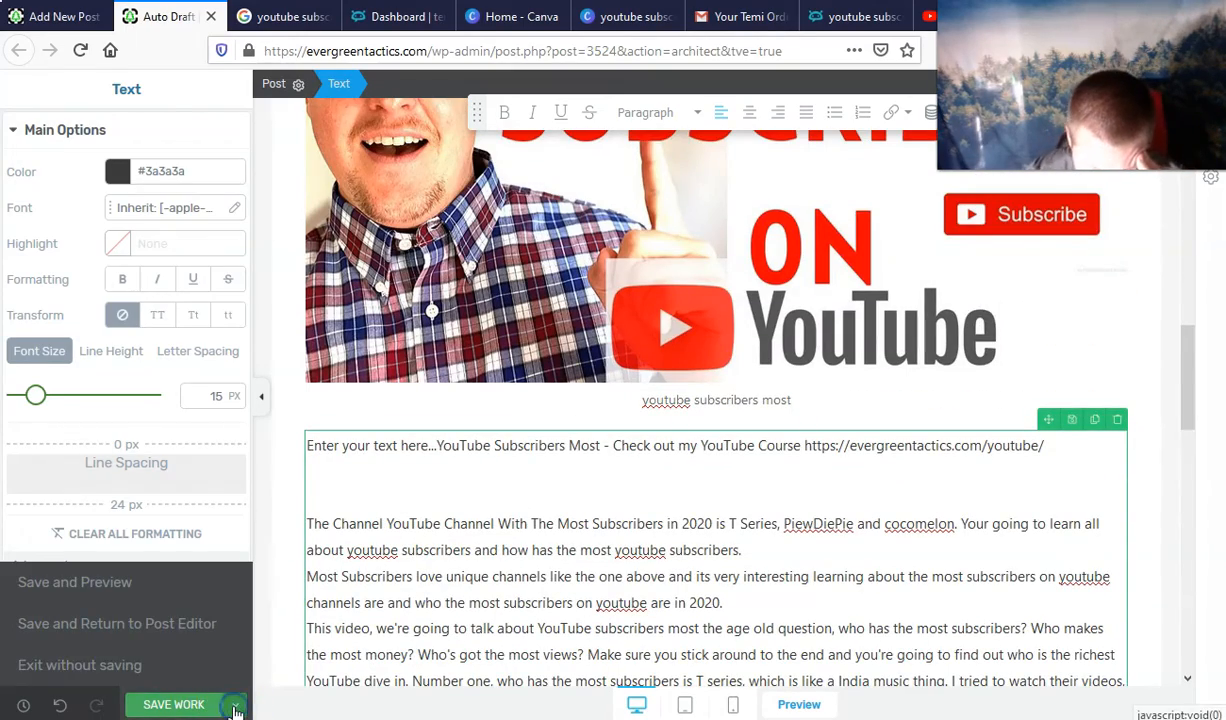
left_click(155, 624)
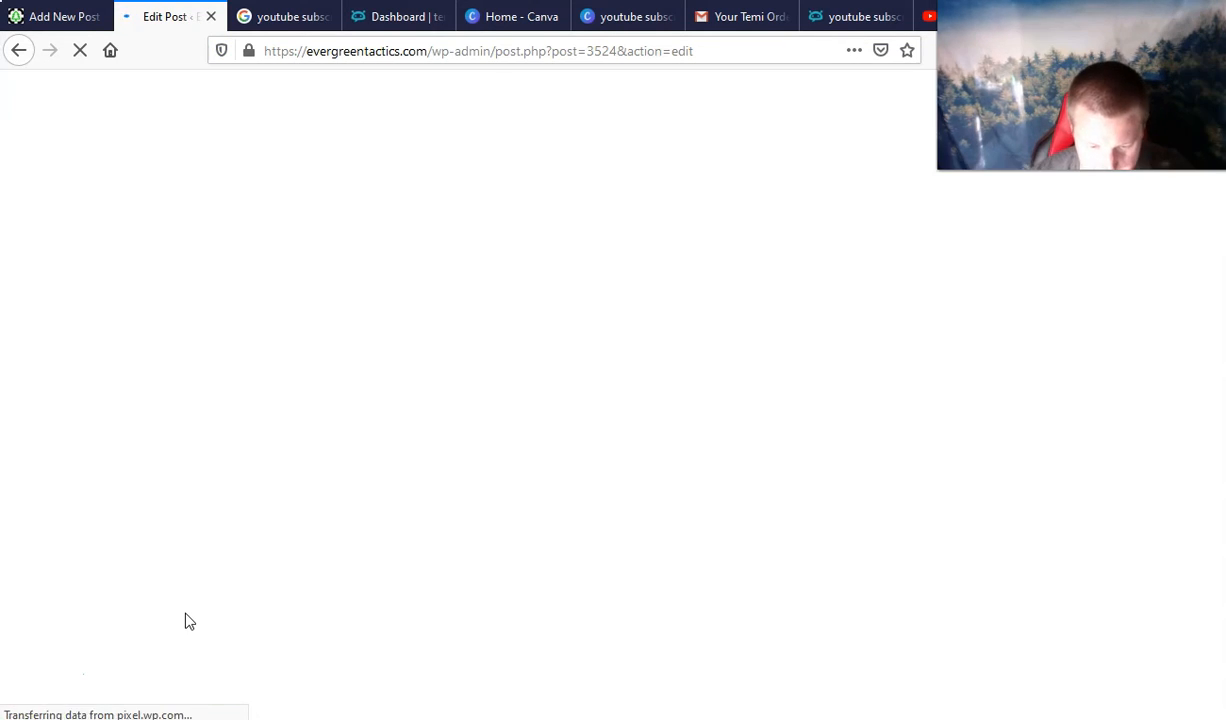
- Publish the "Youtube Subscribers Most" post with public visibility
left_click(1010, 127)
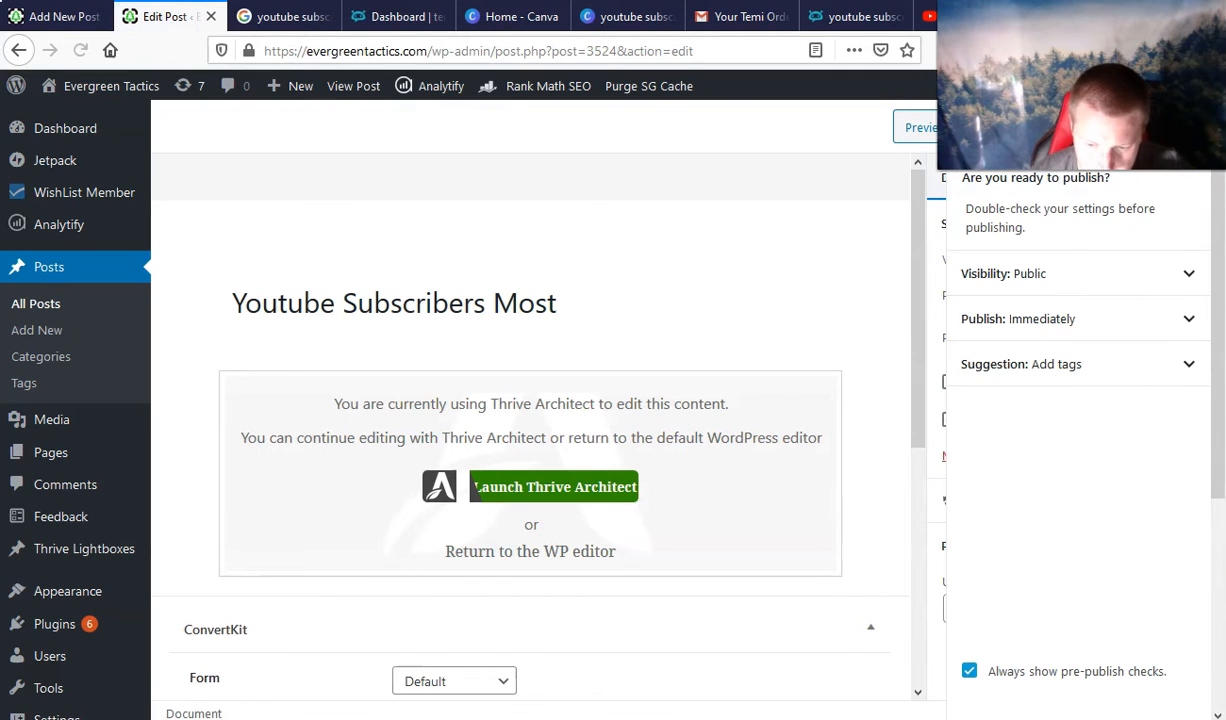
left_click(1020, 145)
left_click(1184, 127)
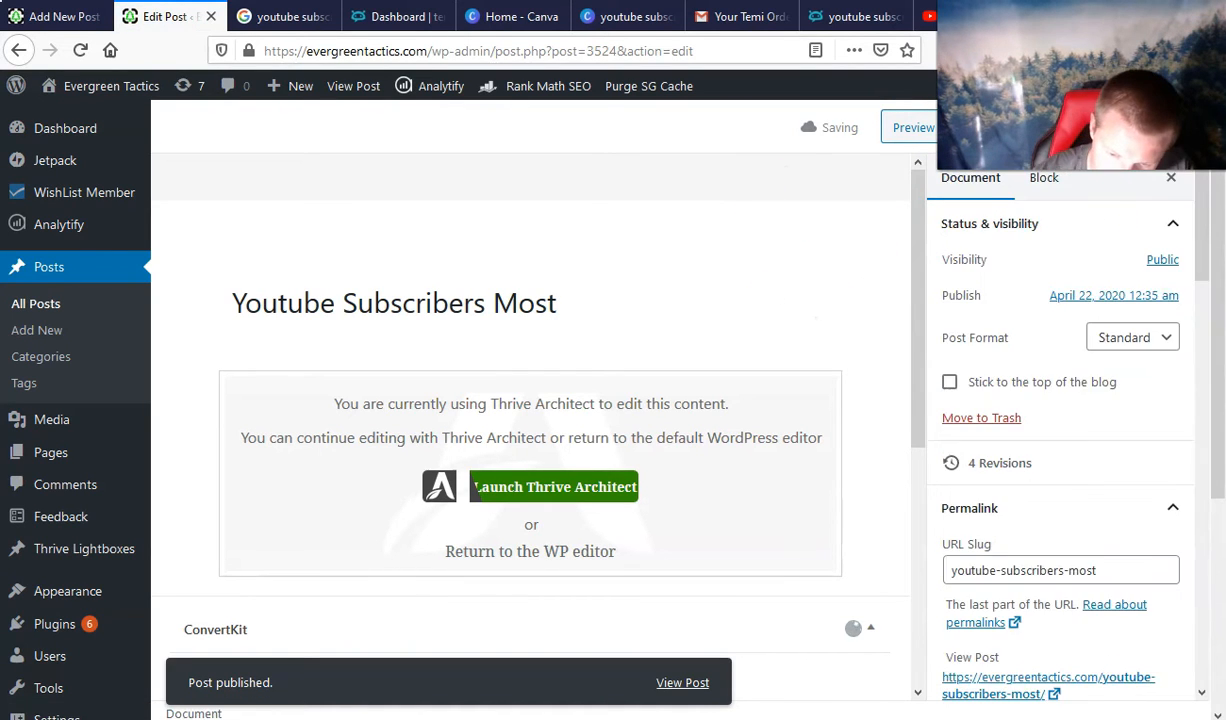
- Set the Rank Math focus keyword to "youtube subscribers most" and update the post
left_click(1120, 127)
left_click(1037, 487)
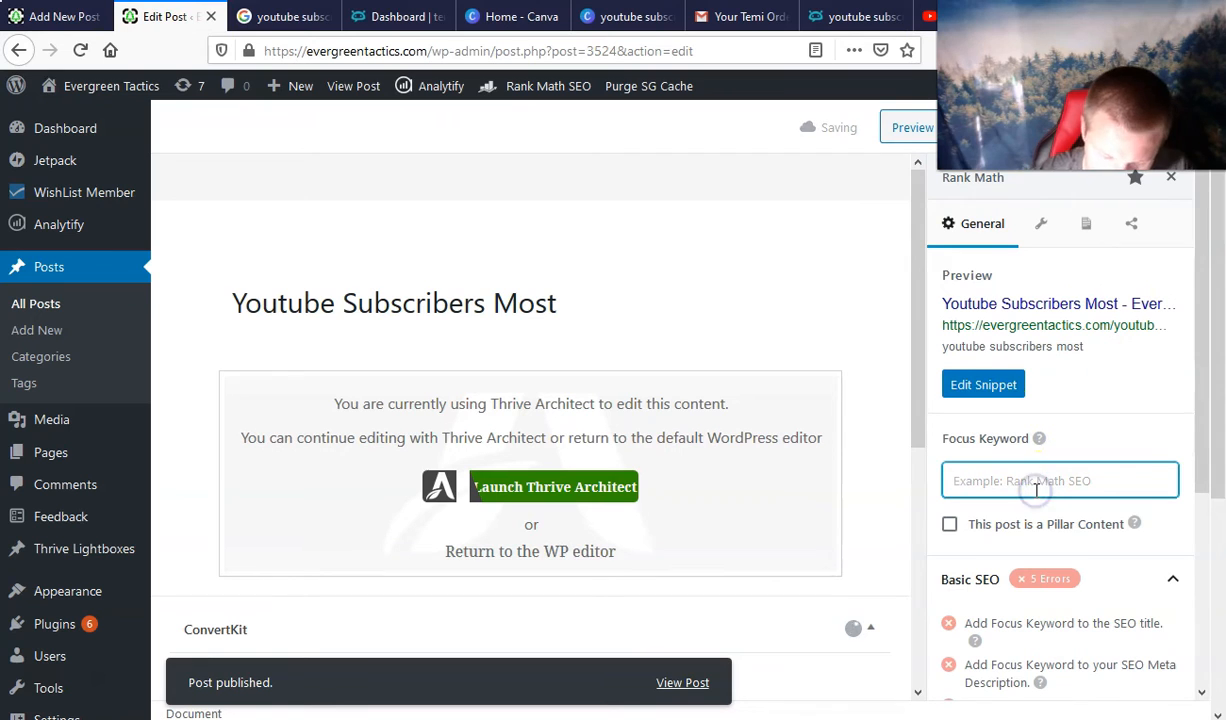
type("you")
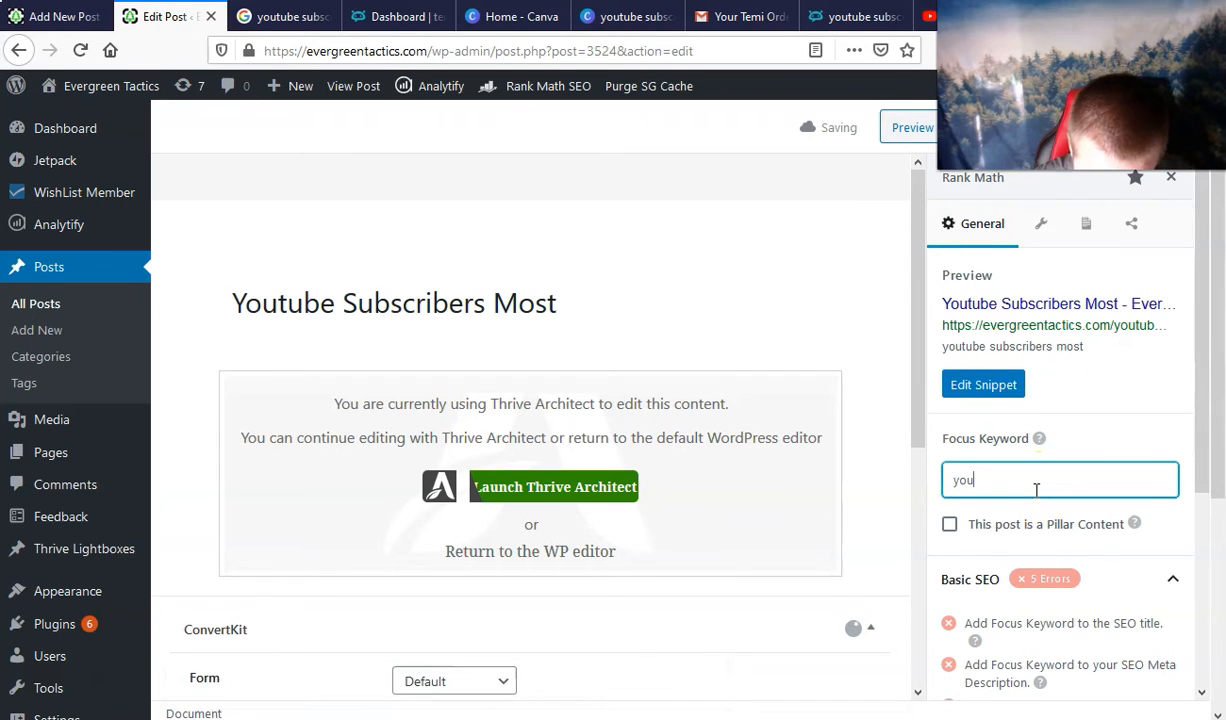
type("tube subscribers most")
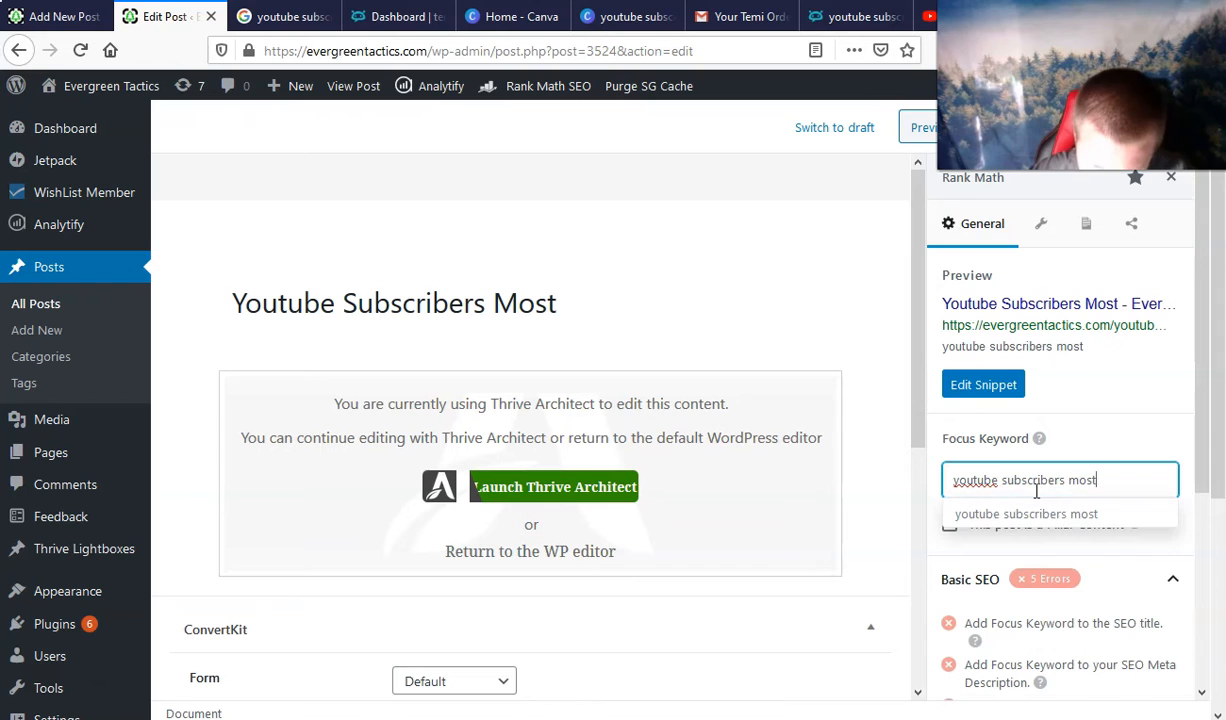
left_click(1037, 512)
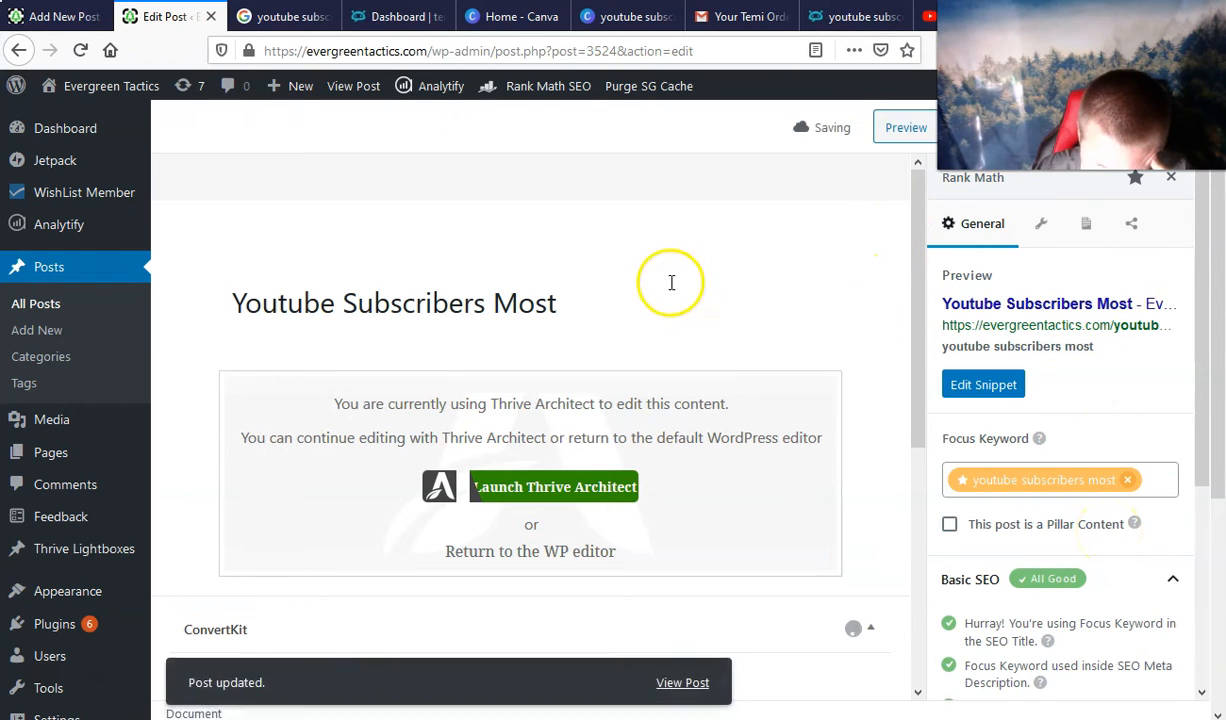
- Open the published post through its permalink and copy its web address
left_click(1041, 127)
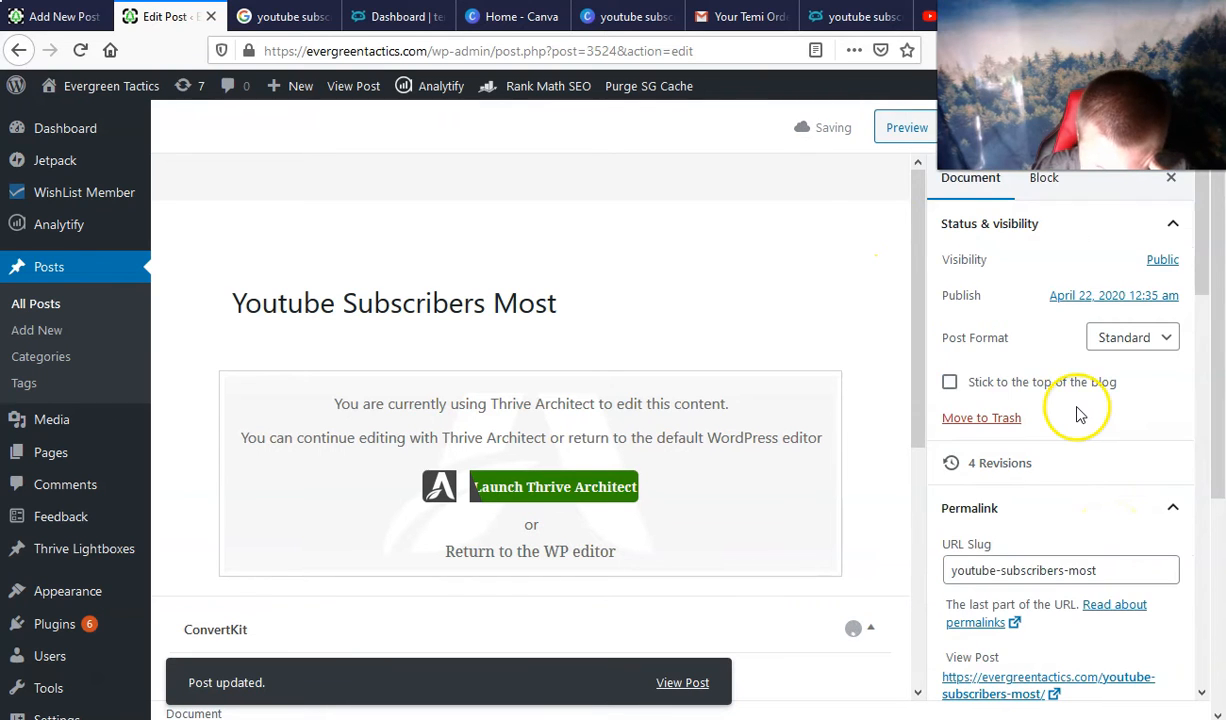
scroll(1079, 411, "down", 2)
left_click(1048, 466)
right_click(372, 49)
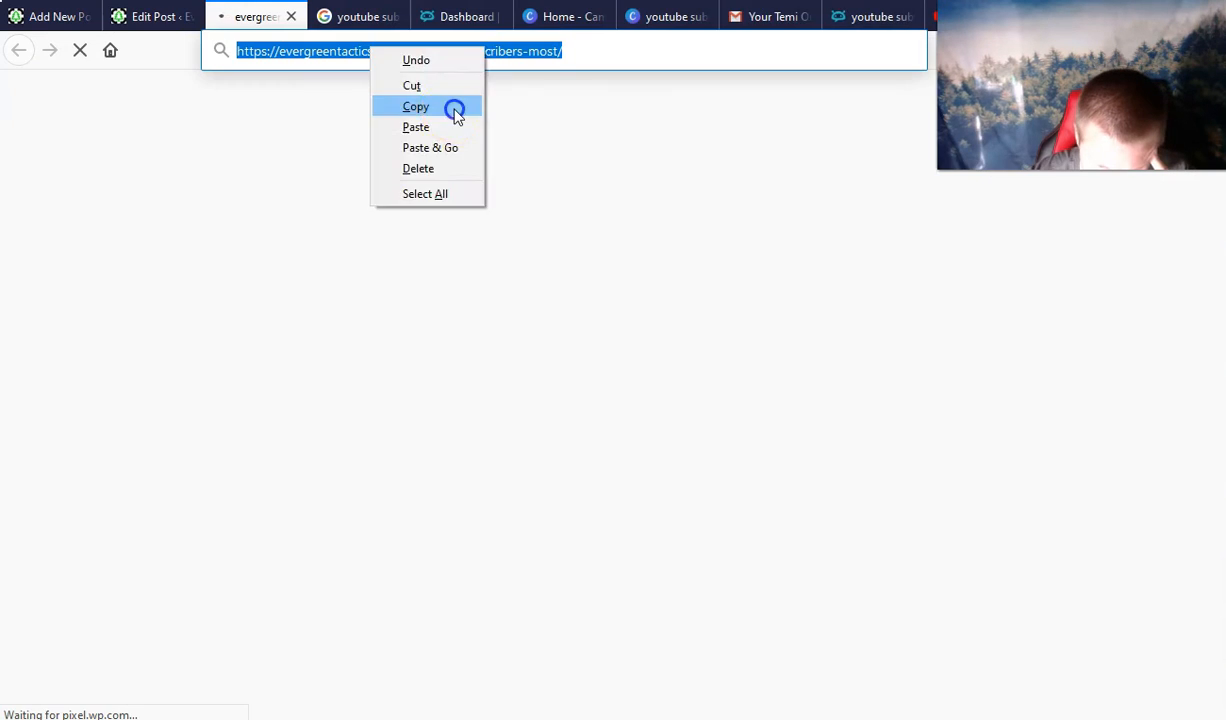
left_click(454, 109)
left_click(945, 16)
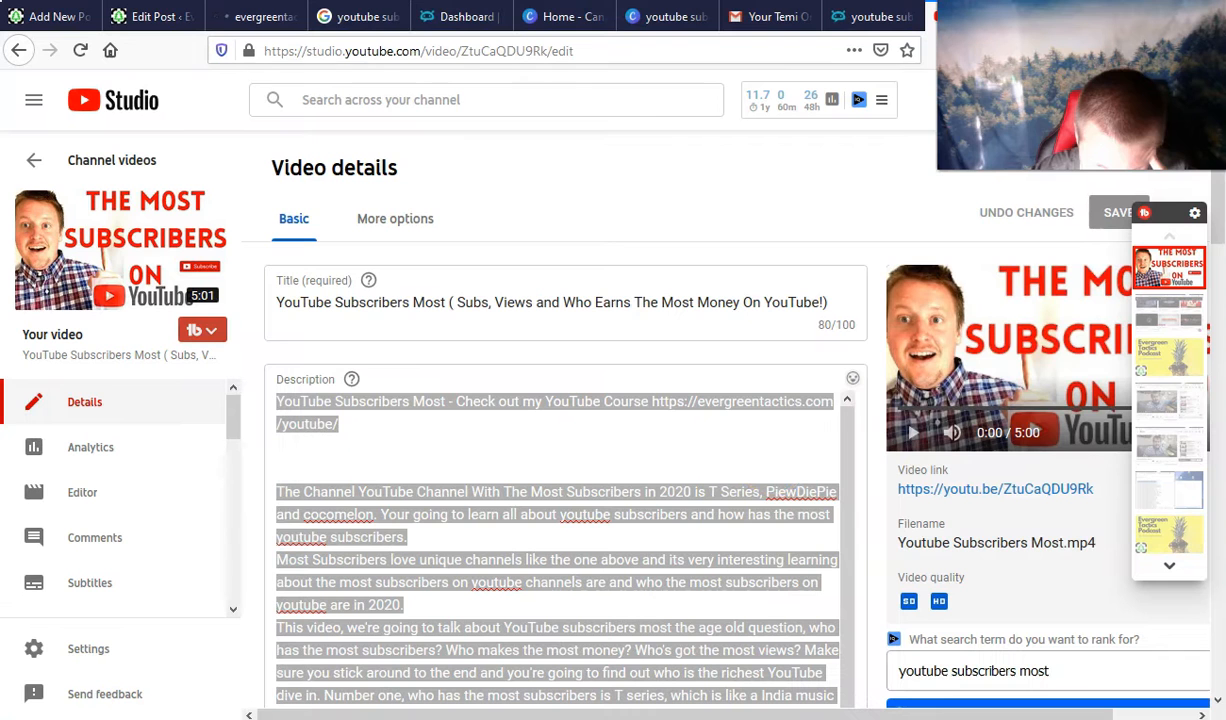
left_click(752, 475)
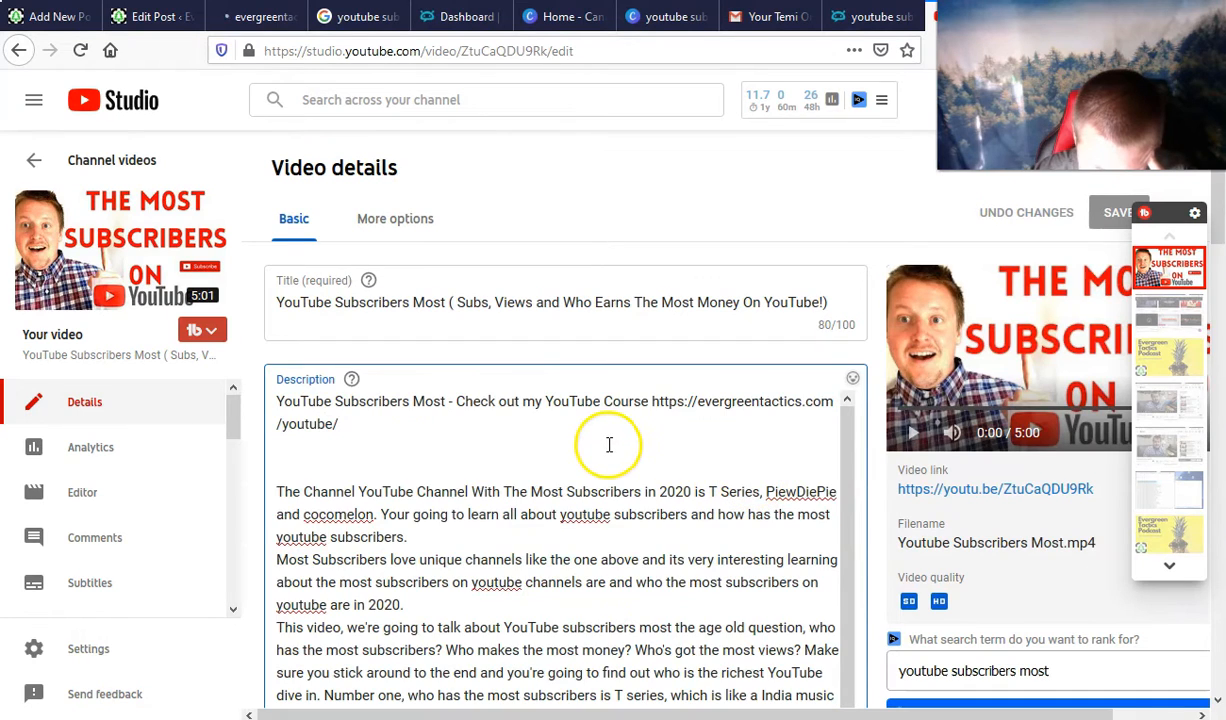
type("Check Out the Blog https://evergreentactics.com/youtube-subscribers-most/")
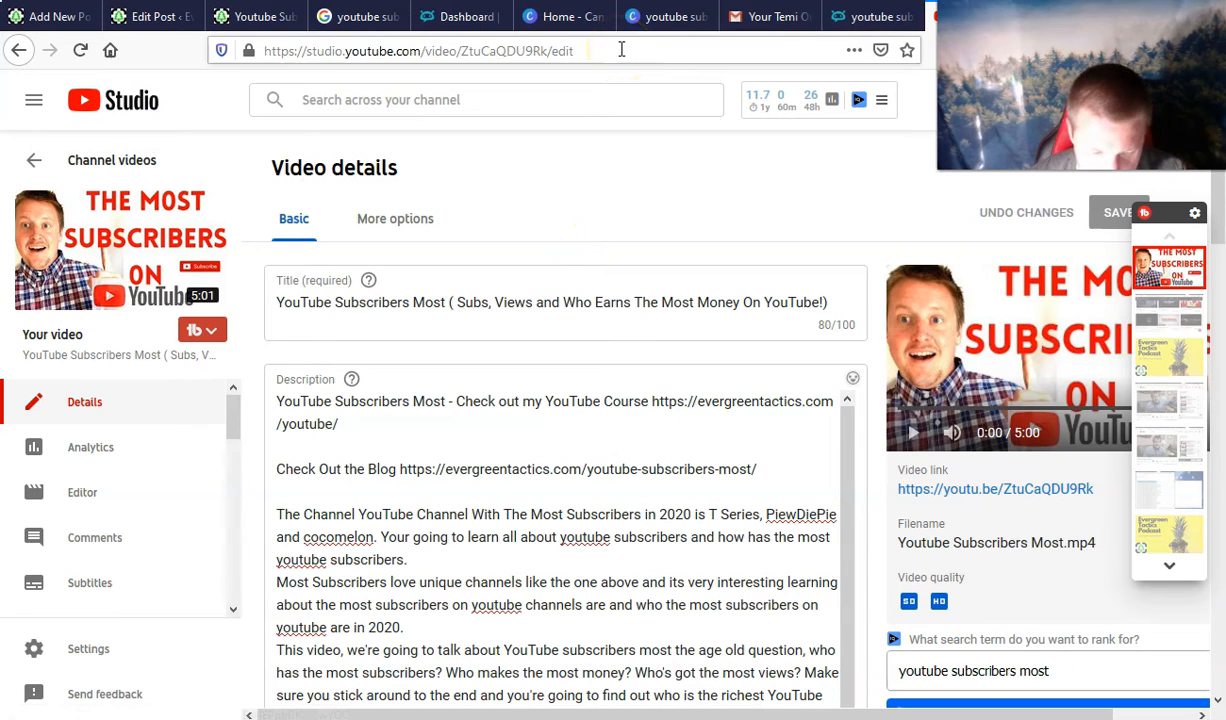
- Open My Drive on Google Drive in a new tab and check the recent documents
left_click(214, 26)
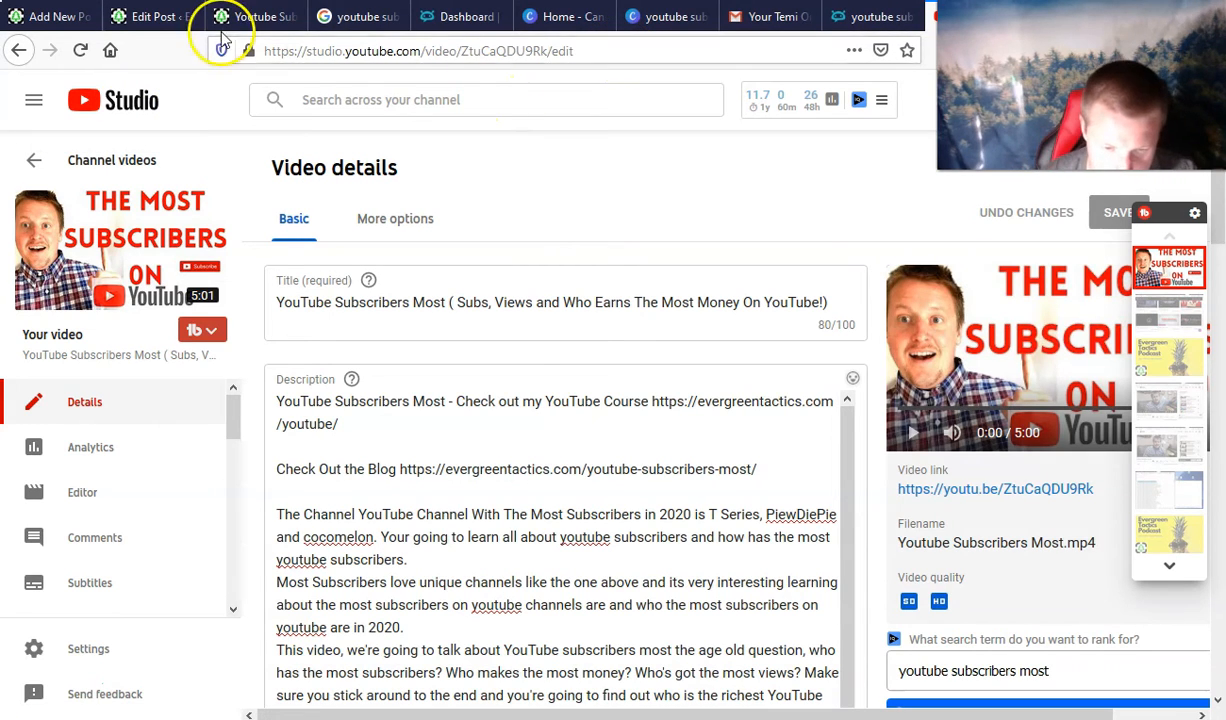
left_click(520, 377)
key("ctrl+t")
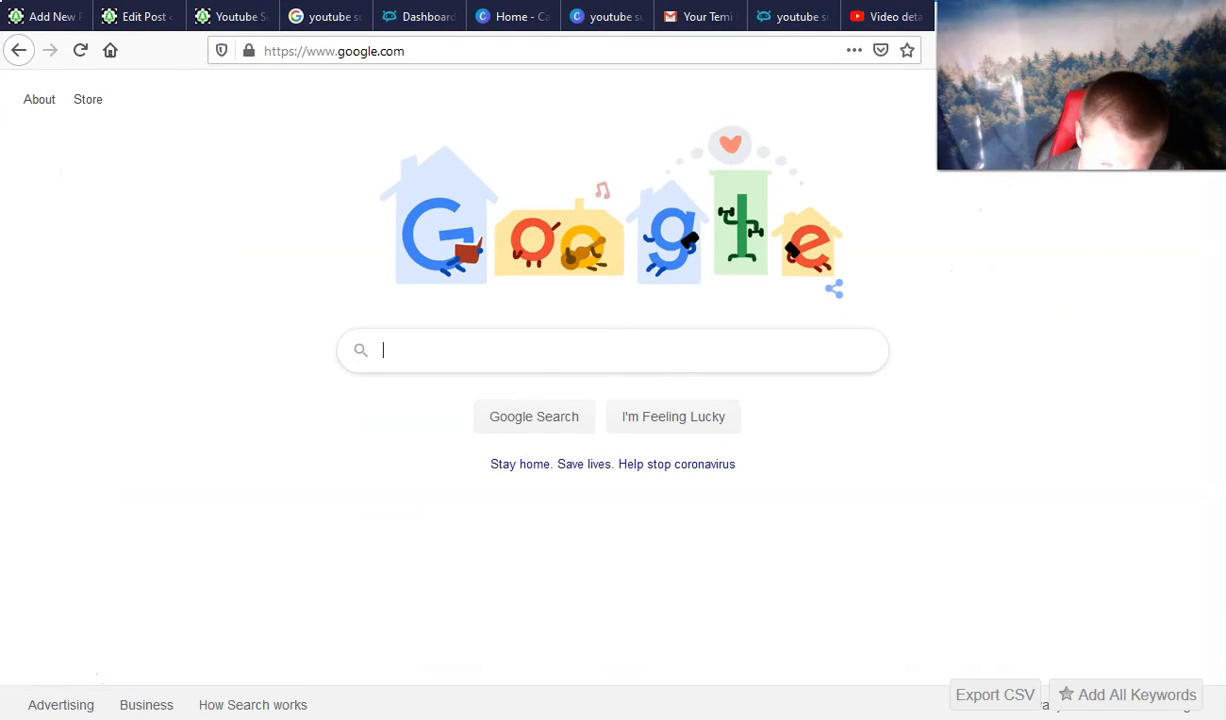
left_click(1112, 100)
left_click(943, 462)
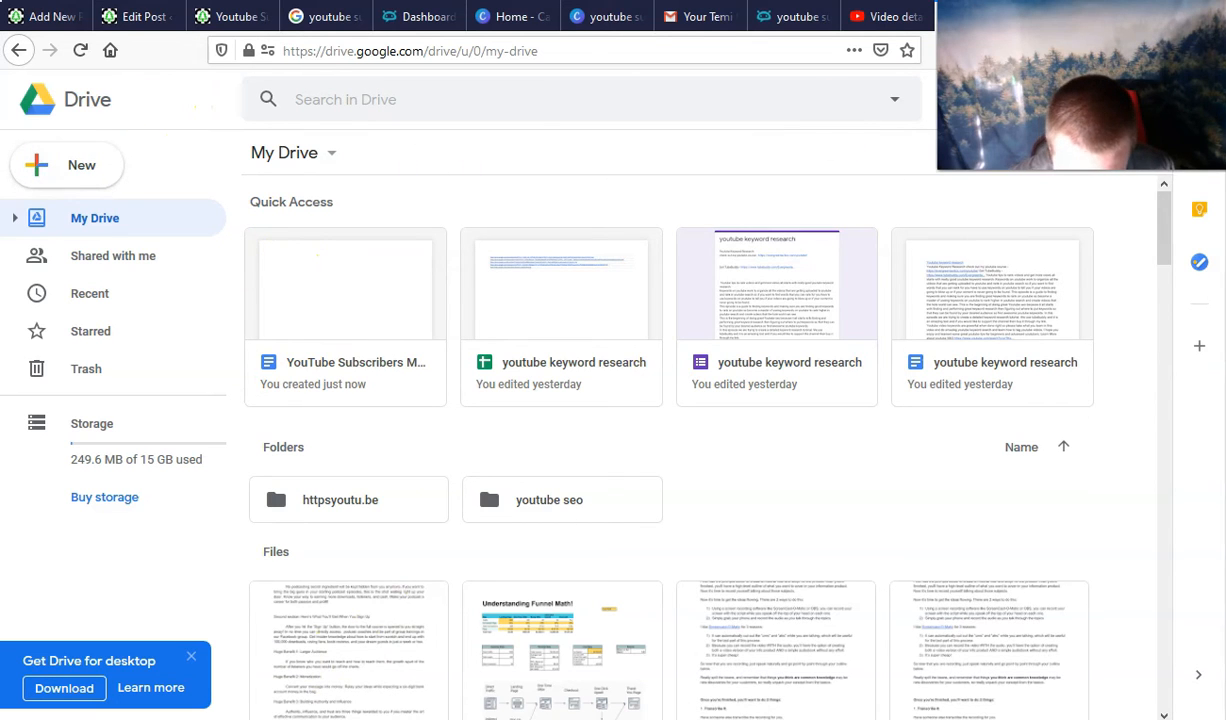
- Search YouTube for "youtube subscribers most" in a new tab and look through the results
key("ctrl+t")
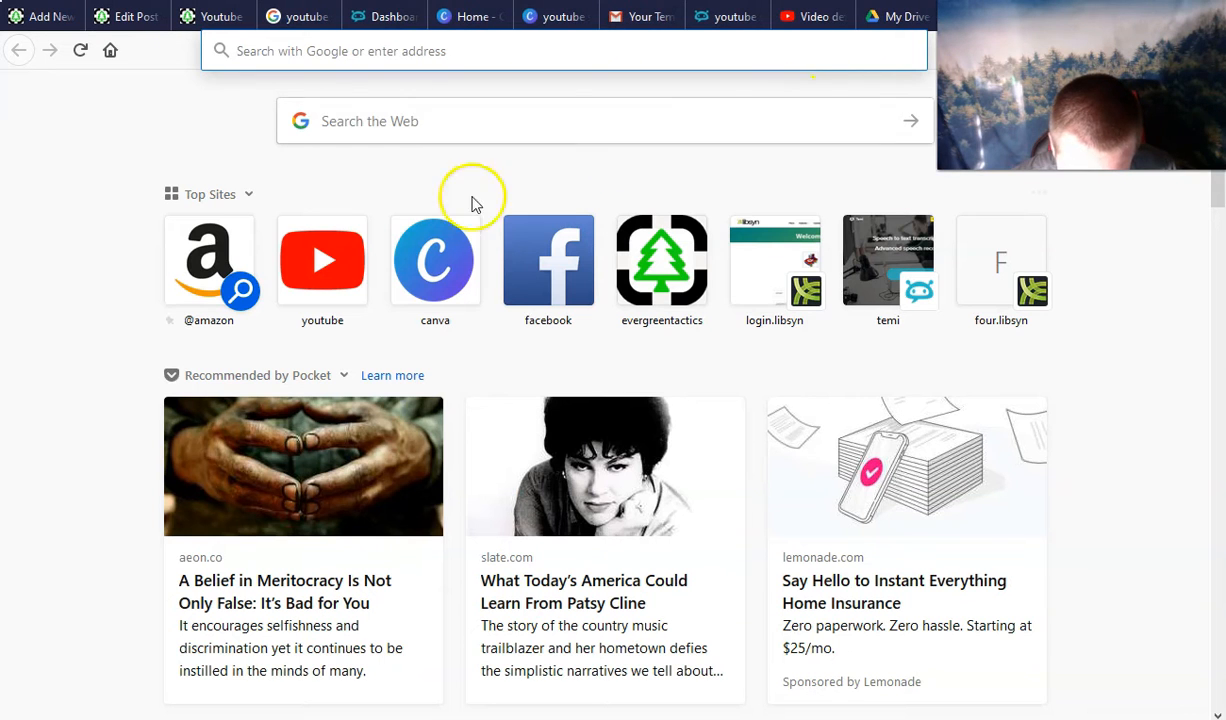
left_click(306, 262)
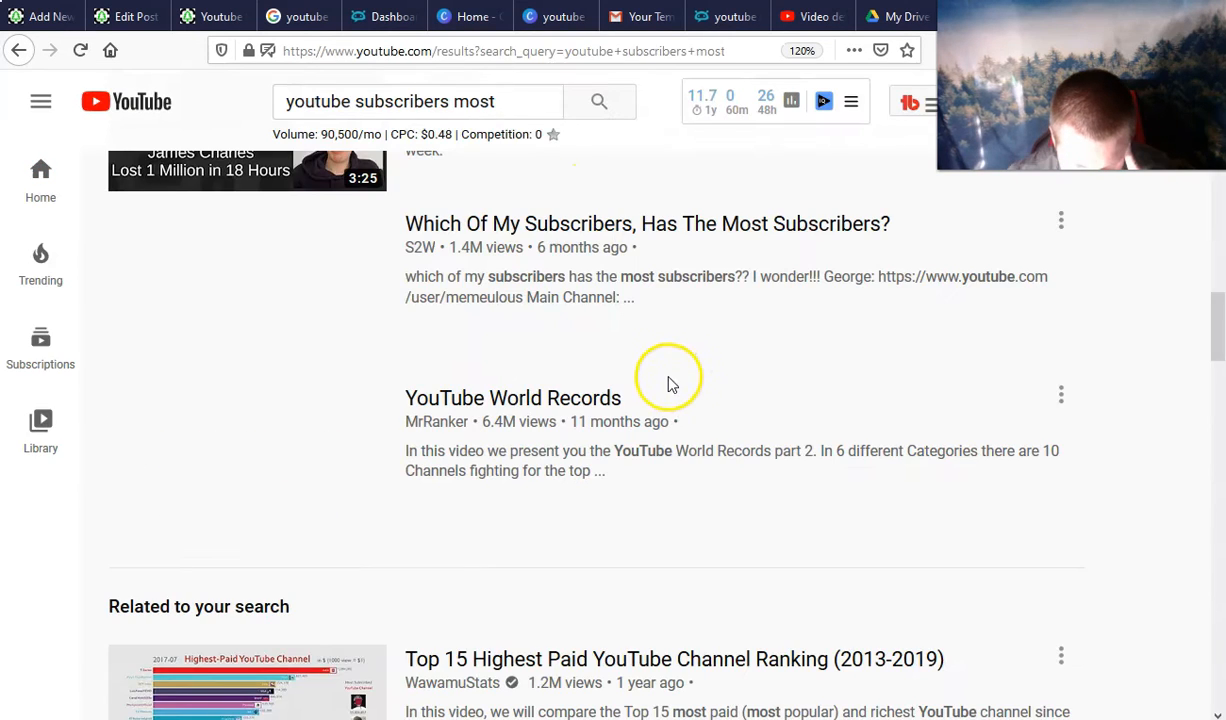
scroll(687, 392, "down", 4)
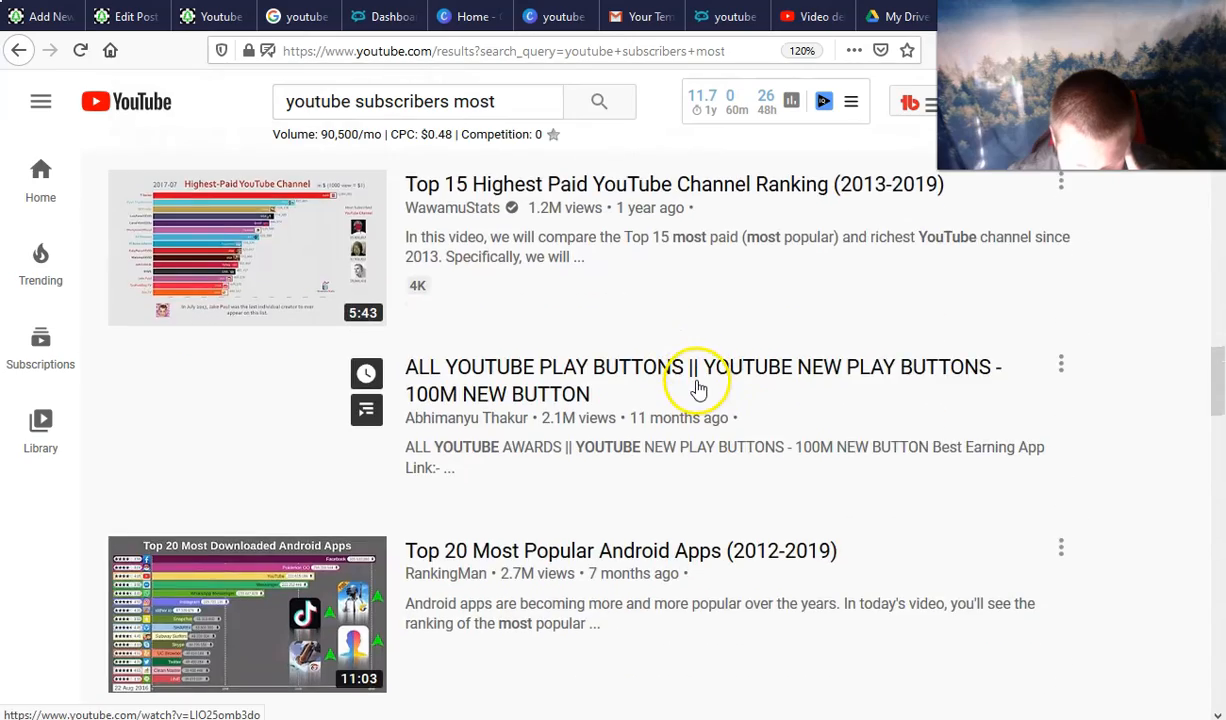
scroll(692, 390, "down", 3)
scroll(699, 385, "up", 15)
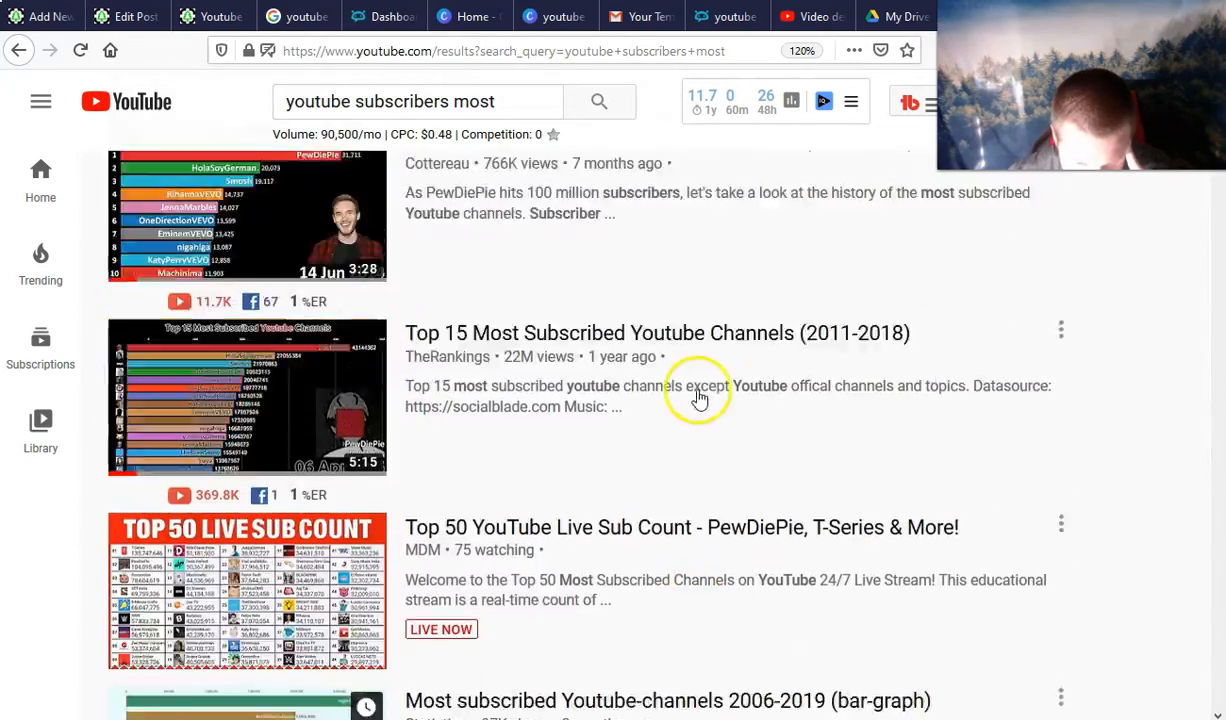
left_click(1015, 16)
left_click(978, 16)
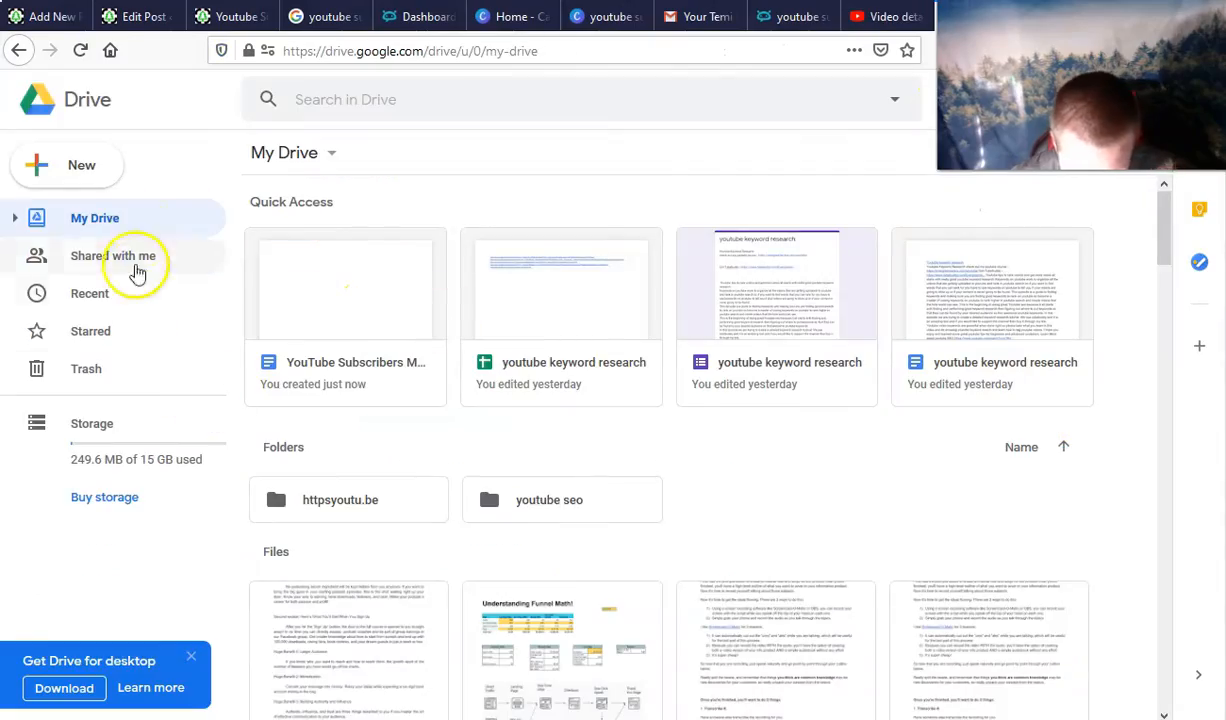
left_click(96, 190)
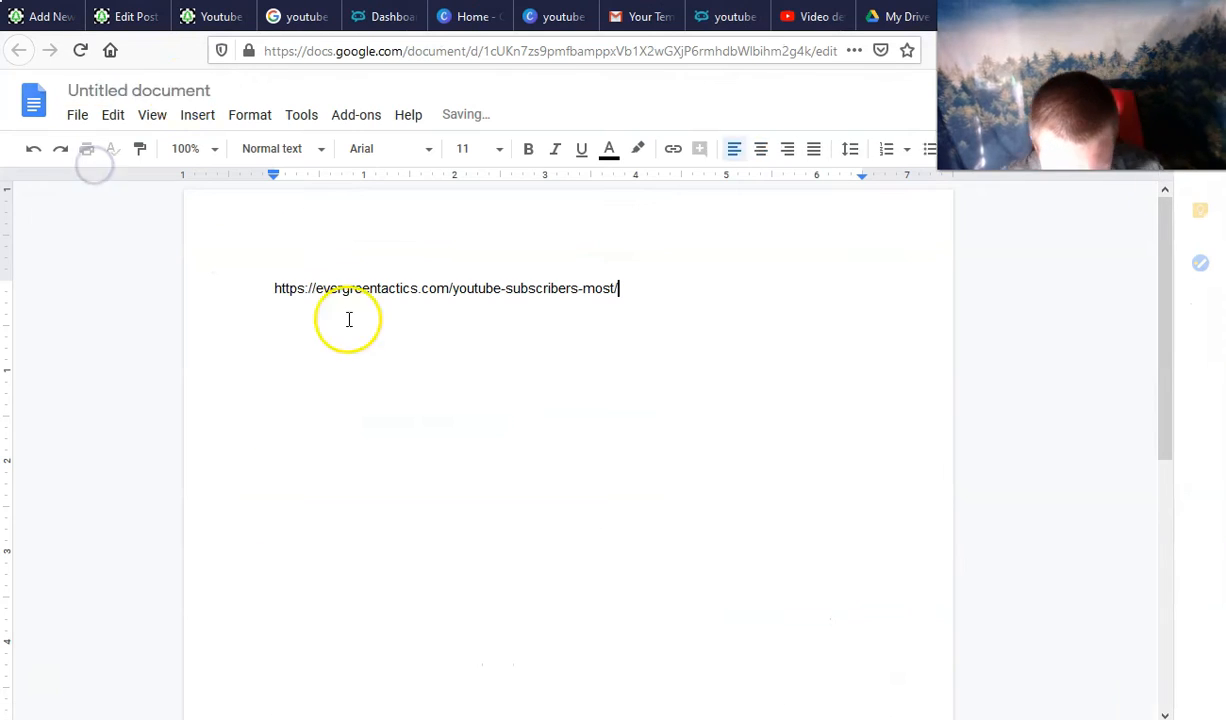
left_click(183, 95)
type("youtube subscribers most")
left_click(278, 291)
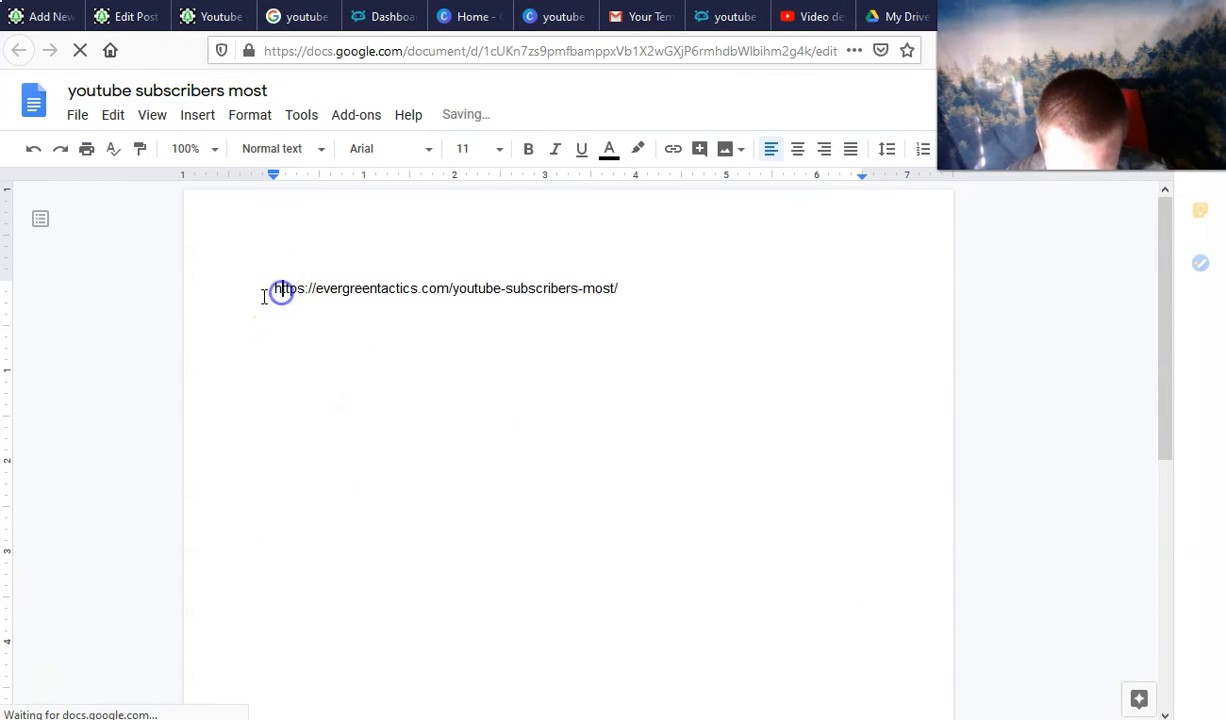
- Paste the video description above the blog link and place the thumbnail image at the start of the document
key("Return")
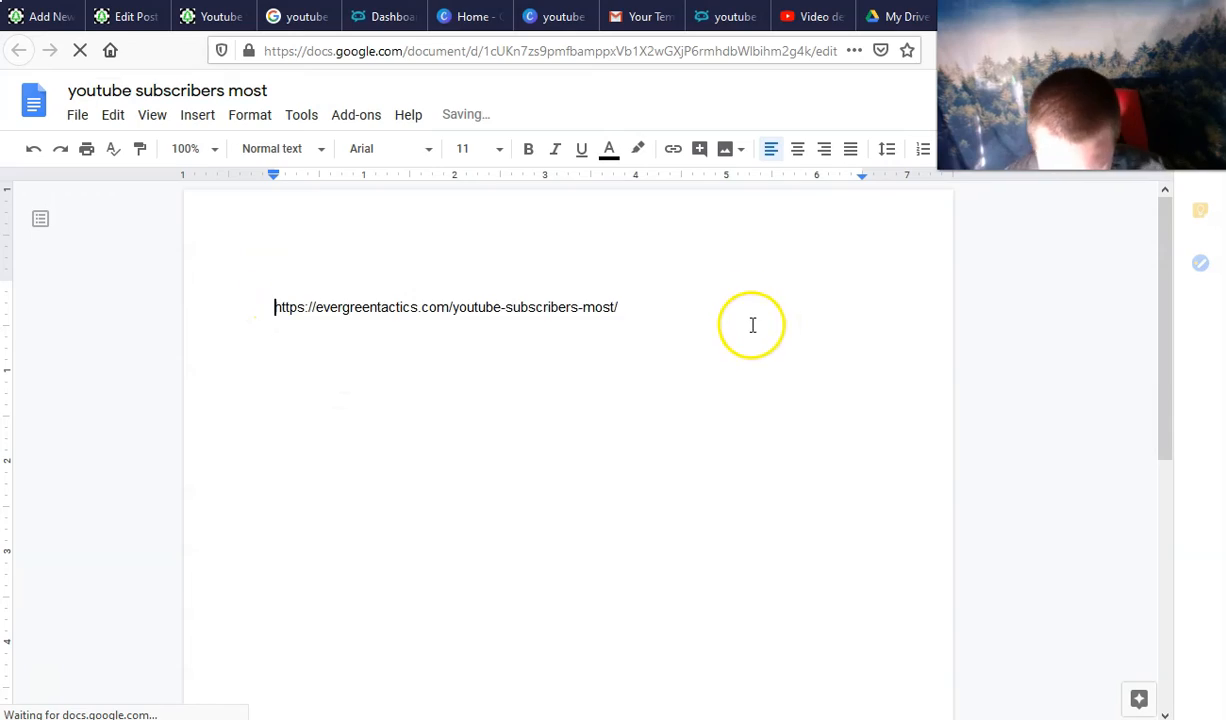
left_click(632, 312)
left_click(333, 287)
key("ctrl+v")
scroll(493, 414, "up", 10)
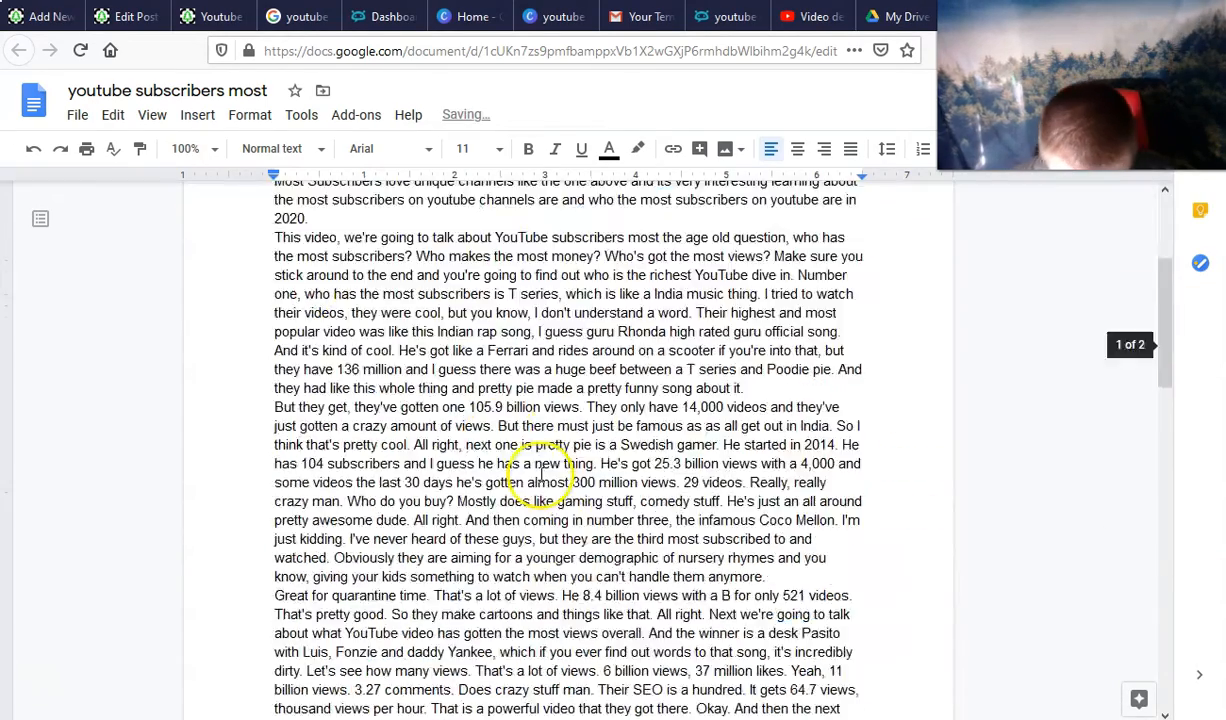
scroll(512, 479, "up", 10)
key("ctrl+v")
left_click(597, 330)
- Open the published "YouTube Subscribers Most" video on the channel from YouTube Studio and like it
left_click(812, 17)
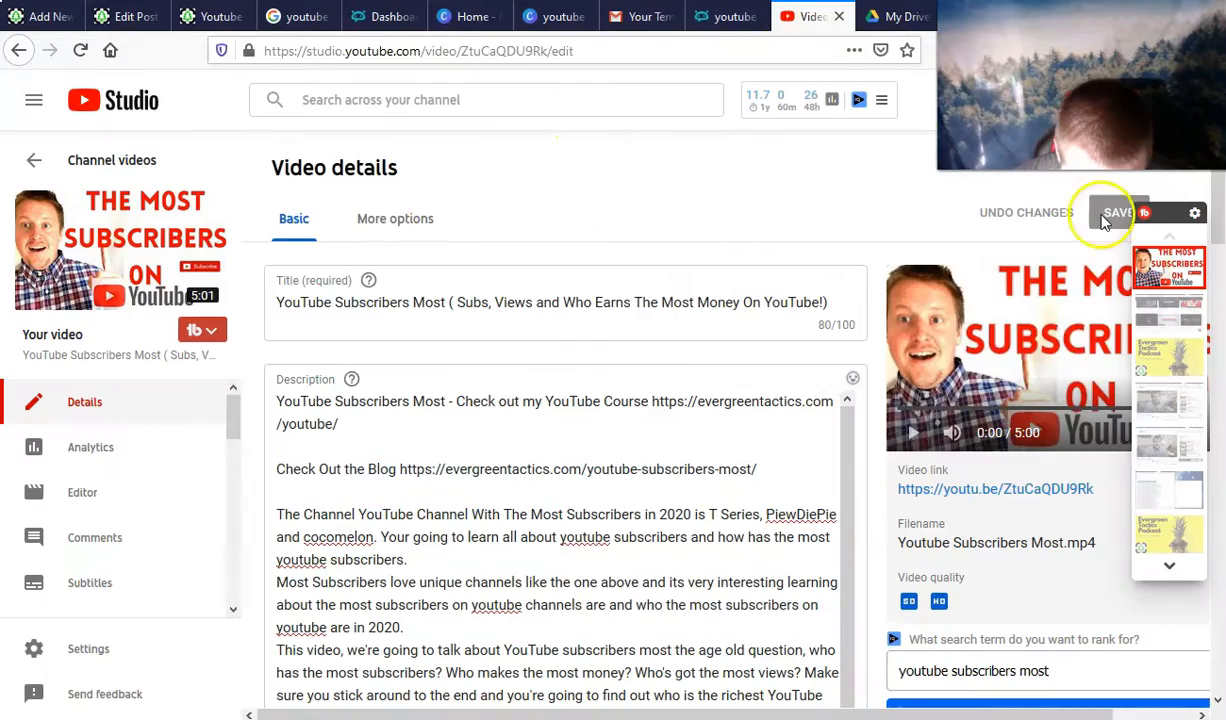
left_click(1153, 101)
left_click(880, 240)
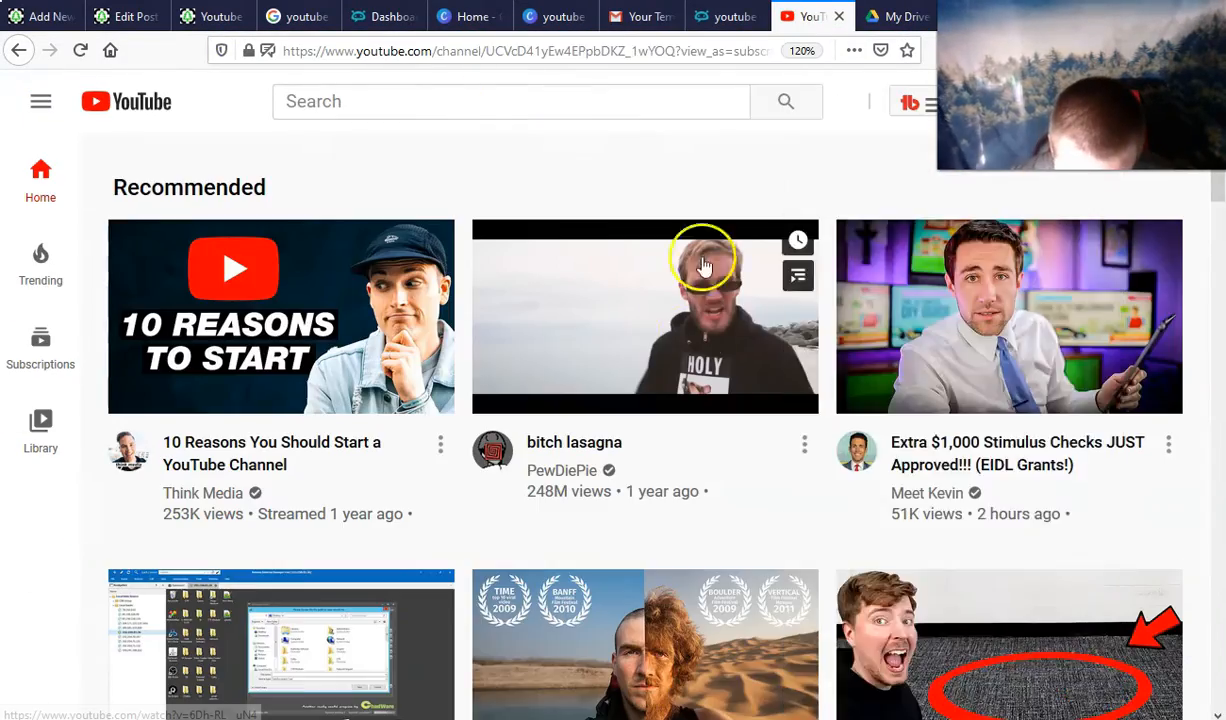
left_click(287, 627)
scroll(421, 503, "down", 1)
left_click(326, 606)
scroll(457, 561, "down", 4)
scroll(457, 561, "up", 4)
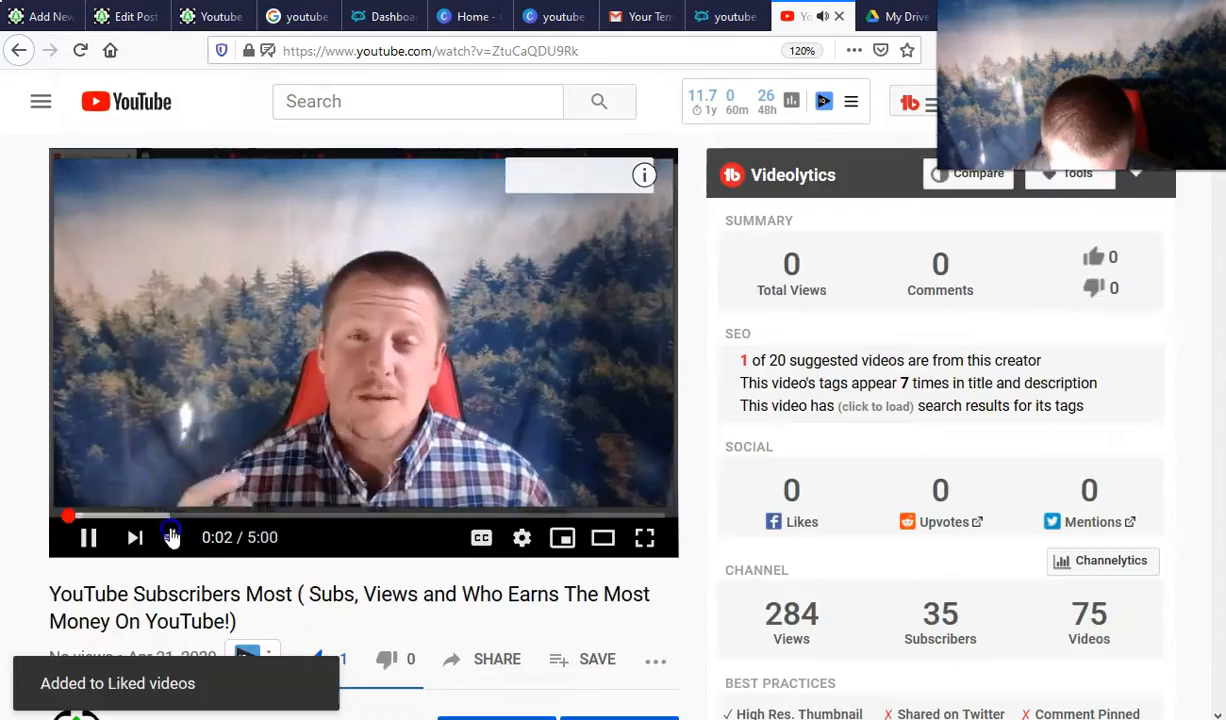
left_click(171, 533)
scroll(279, 446, "down", 5)
left_click(279, 440)
type("Check Out My Youtube Course https://evergreentactics.com/you")
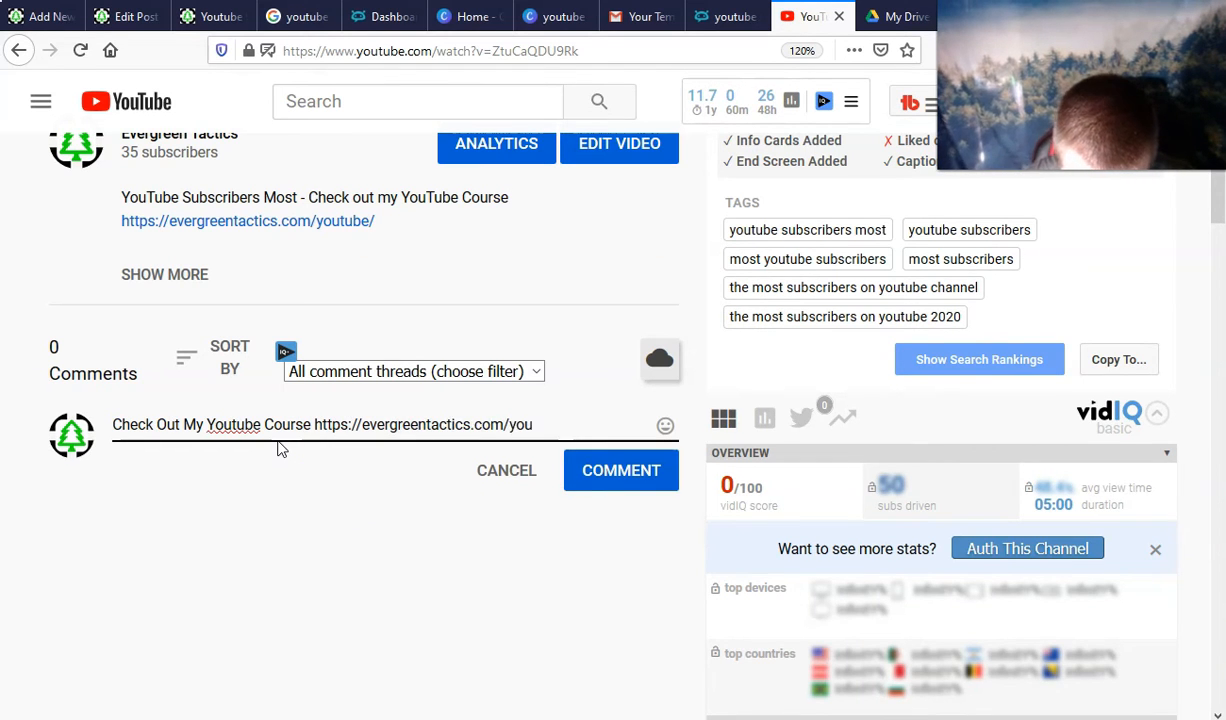
type("tube/")
left_click(620, 470)
- Copy the YouTube video's web address and paste it into the Google Docs document
scroll(503, 334, "up", 5)
right_click(436, 54)
left_click(479, 115)
left_click(985, 17)
key("ctrl+v")
left_click(619, 664)
scroll(624, 369, "down", 1)
- Publish the "youtube subscribers most" document to the web as a link
left_click(816, 16)
left_click(985, 17)
left_click(77, 115)
left_click(156, 595)
left_click(438, 449)
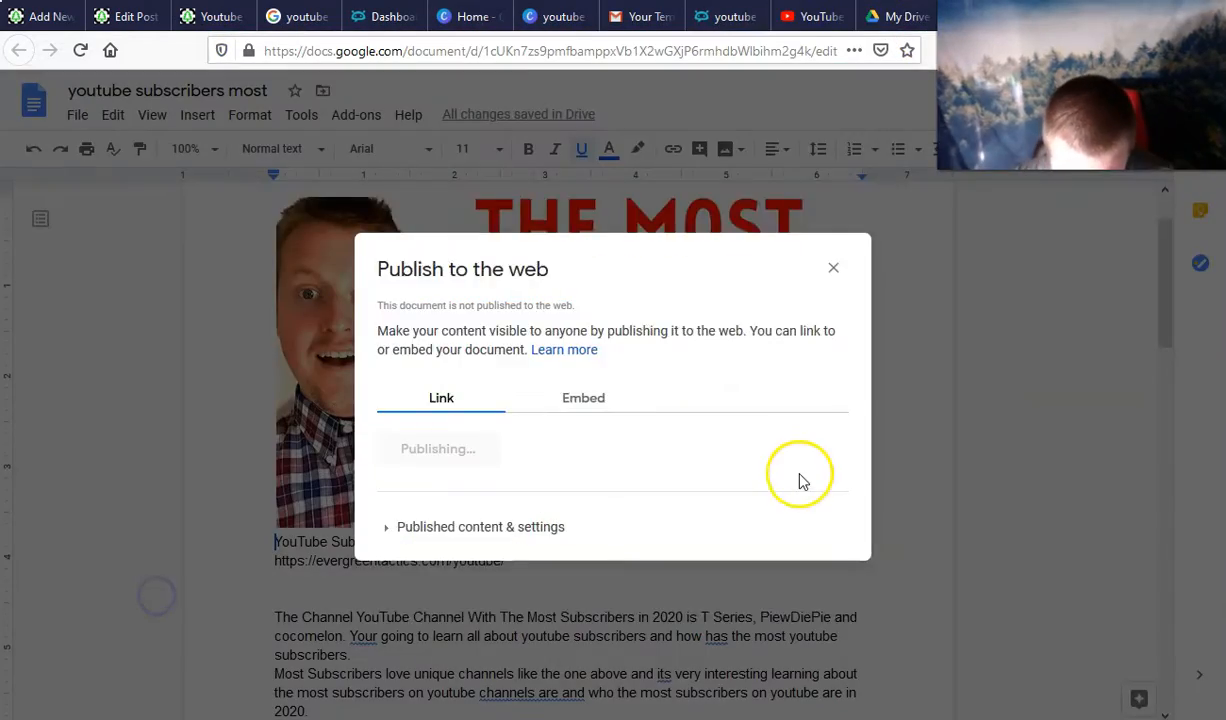
- Create a Google Sheets spreadsheet titled "Youtube Subscribers most" and shrink the linked title box on the new presentation's first slide
left_click(812, 16)
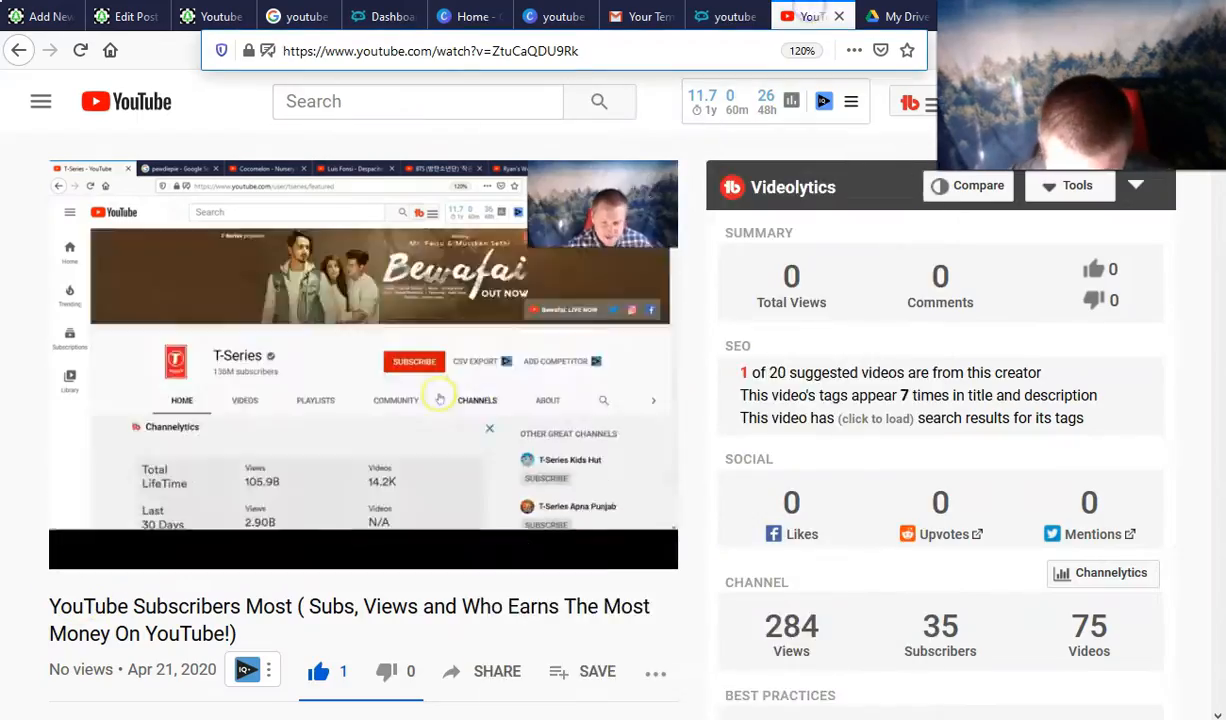
left_click(985, 17)
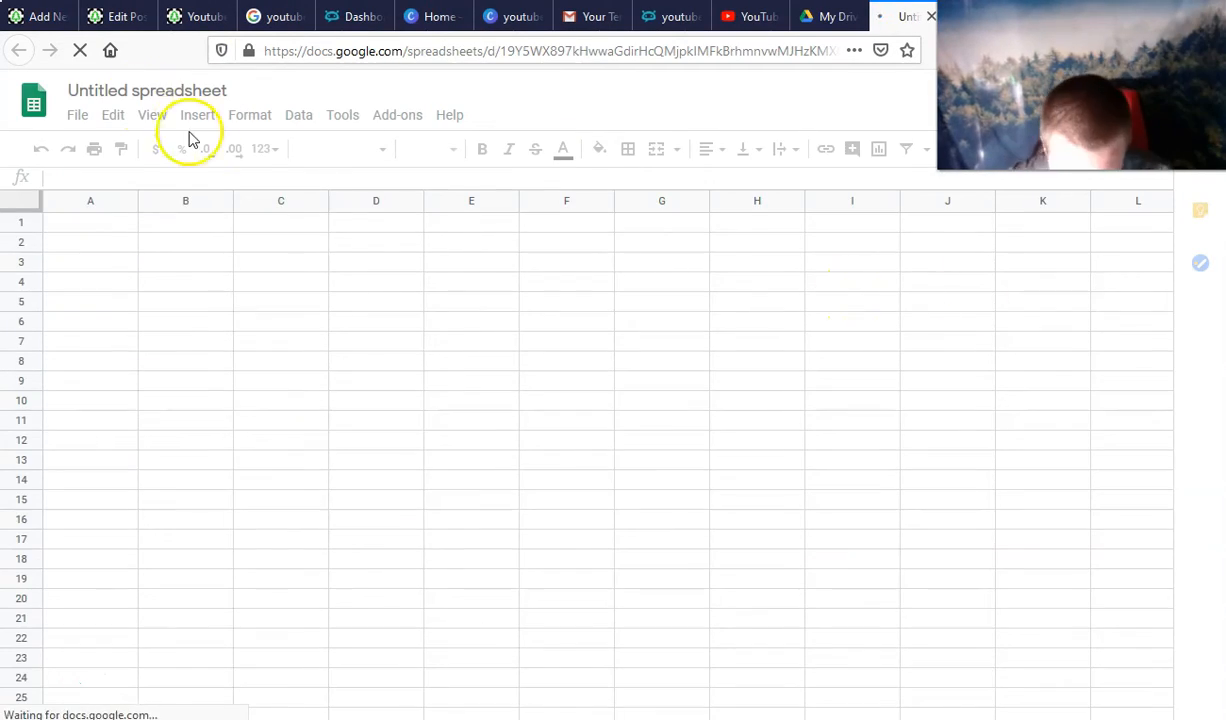
left_click(181, 91)
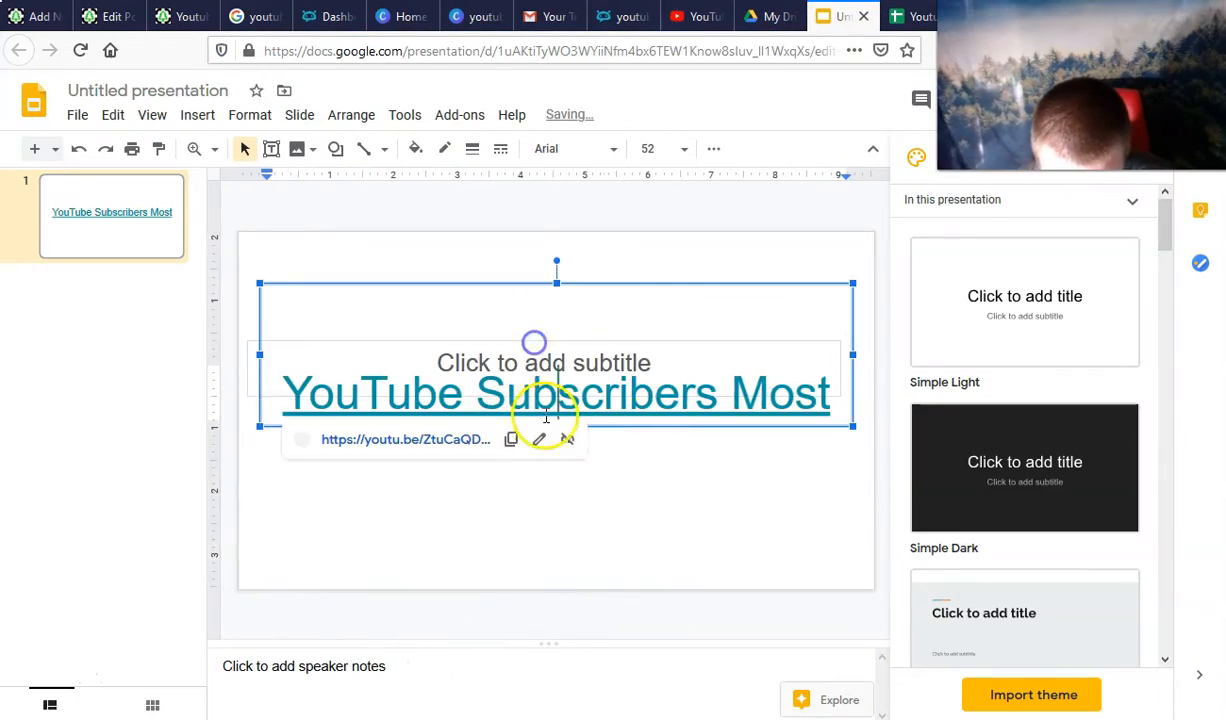
left_click_drag(853, 426, 778, 361)
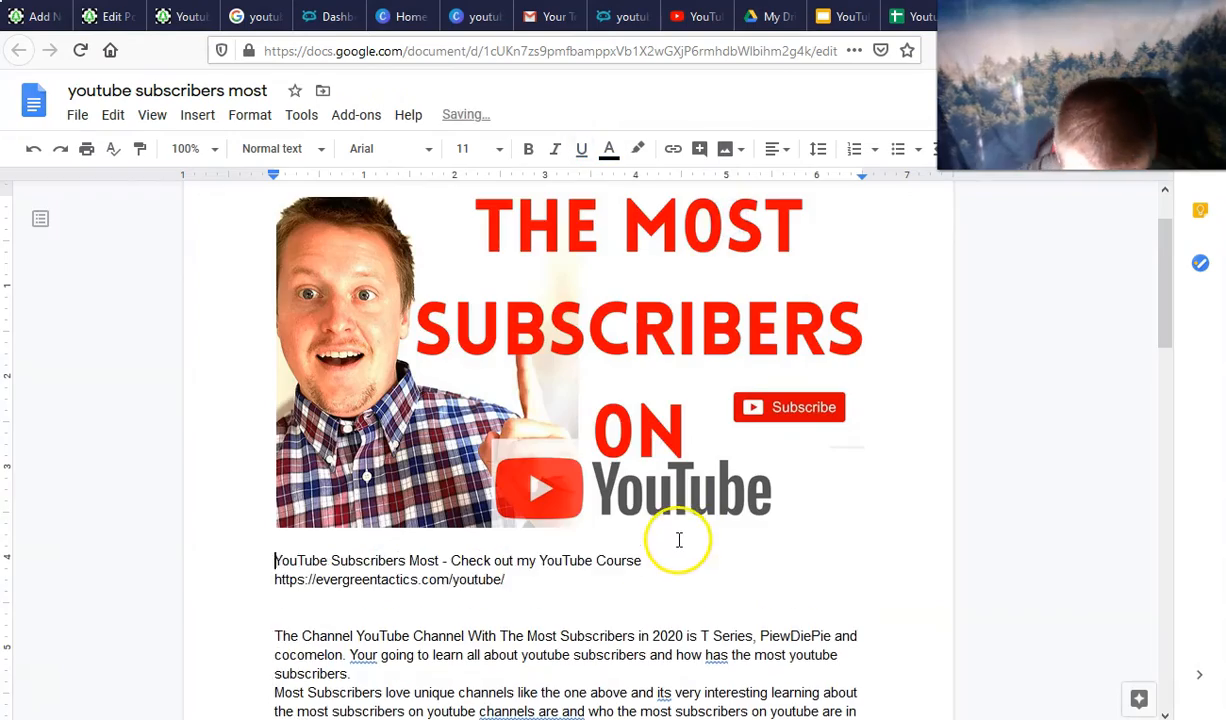
- Copy the full video description from the YouTube watch page
scroll(680, 540, "down", 15)
left_click(688, 536)
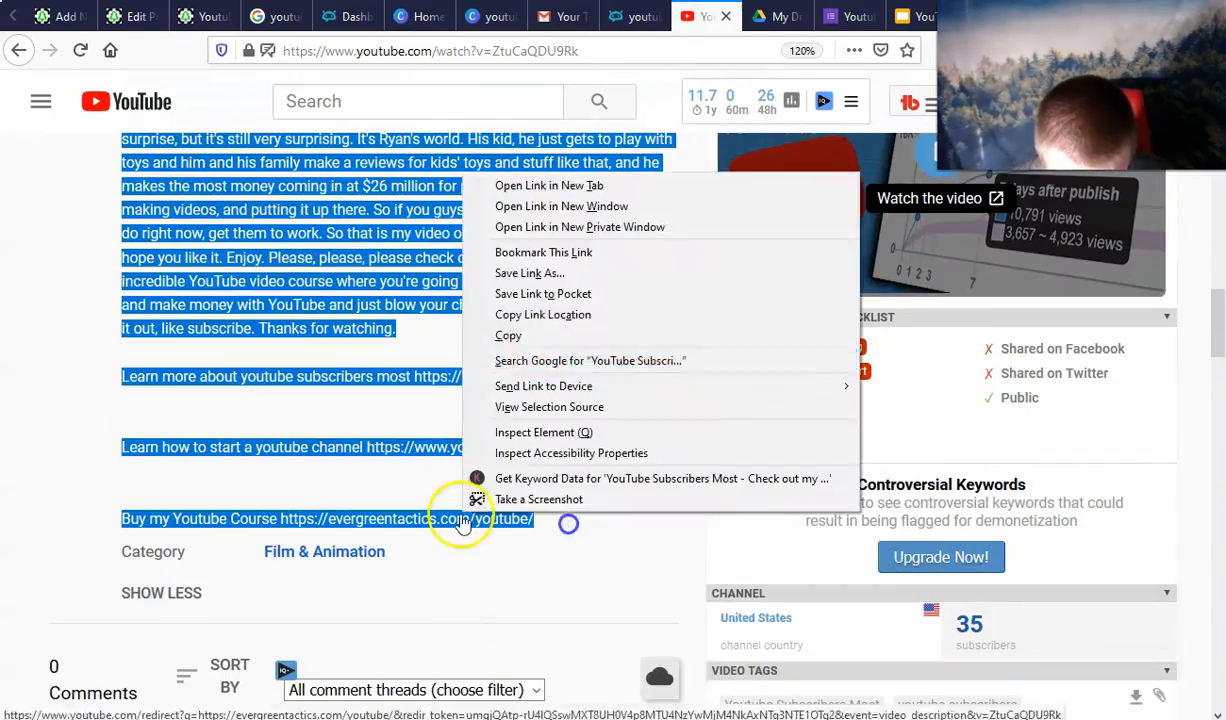
left_click(490, 338)
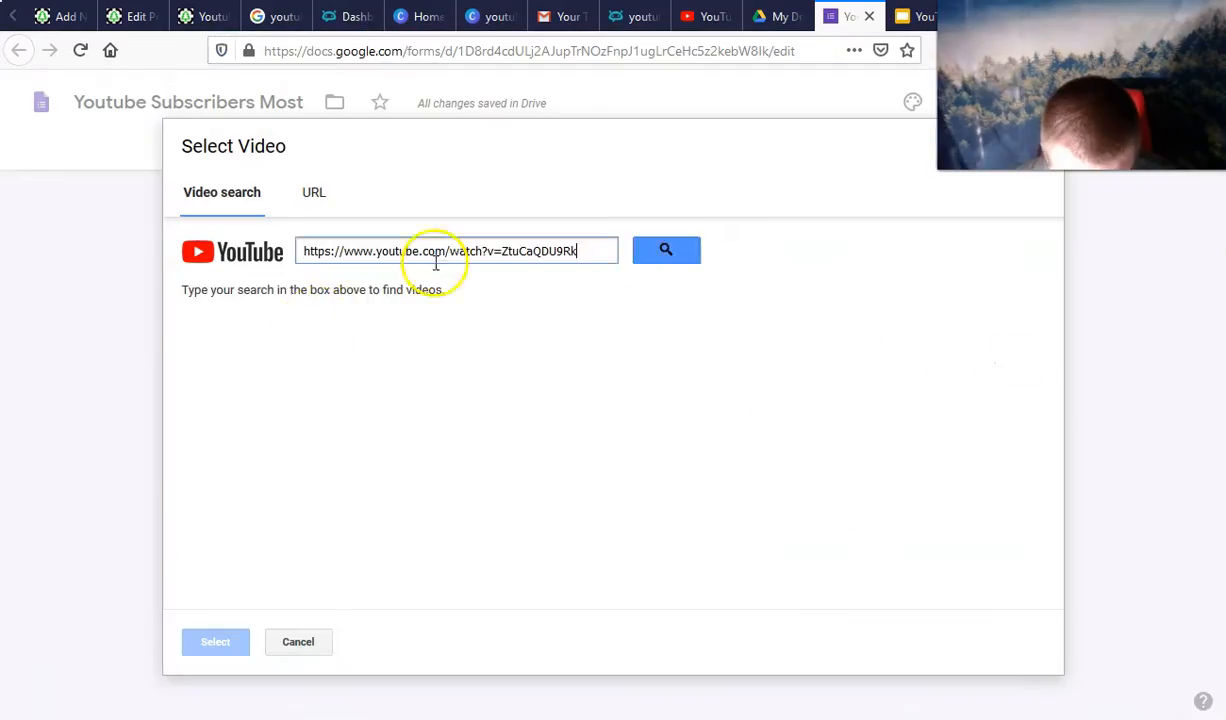
- Search for the form's video with "youtube subscribers most" and insert the "youtube subscribers most" JPG image from Downloads
left_click(666, 251)
type("y")
type("outube subscribers most")
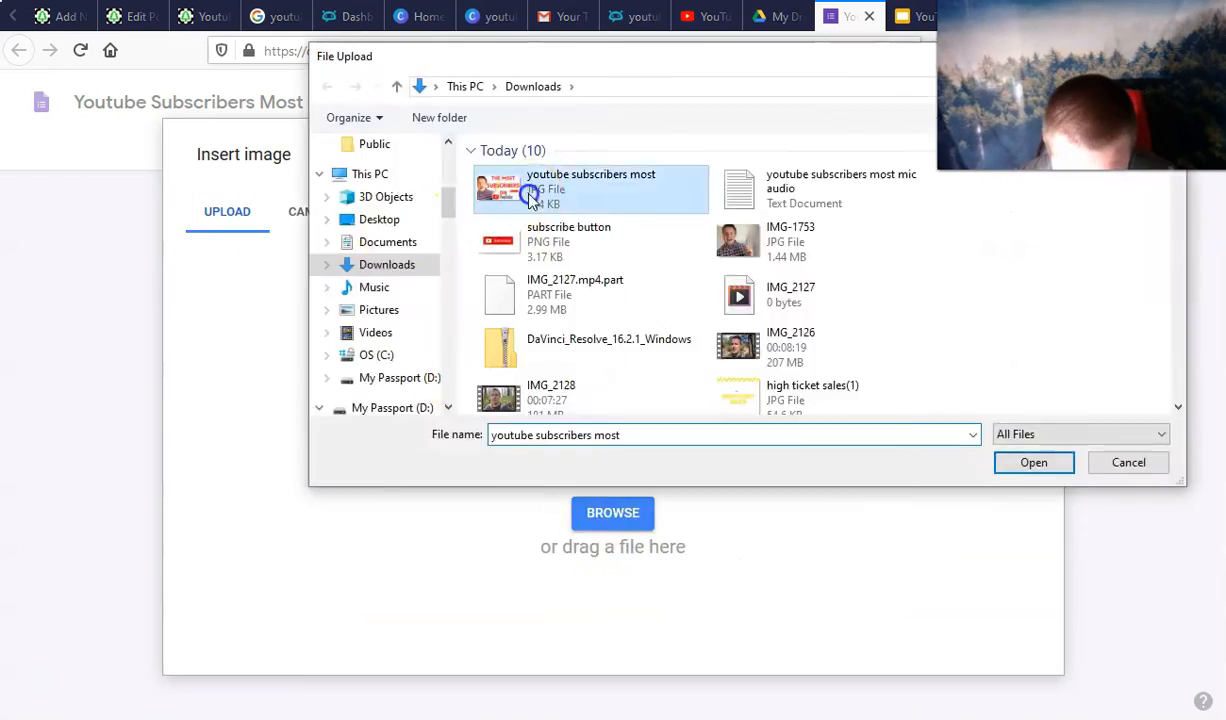
double_click(501, 192)
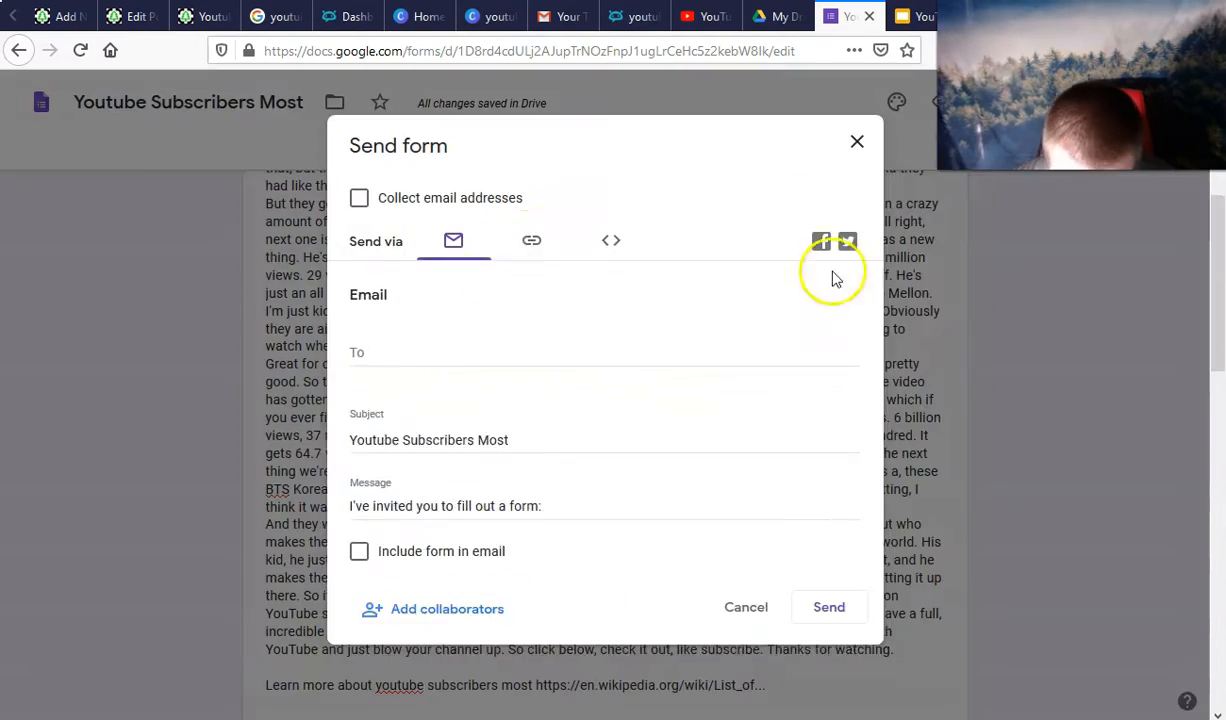
- Show the Google Form's shareable link and create a new Google Drawing from Google Drive
left_click(528, 241)
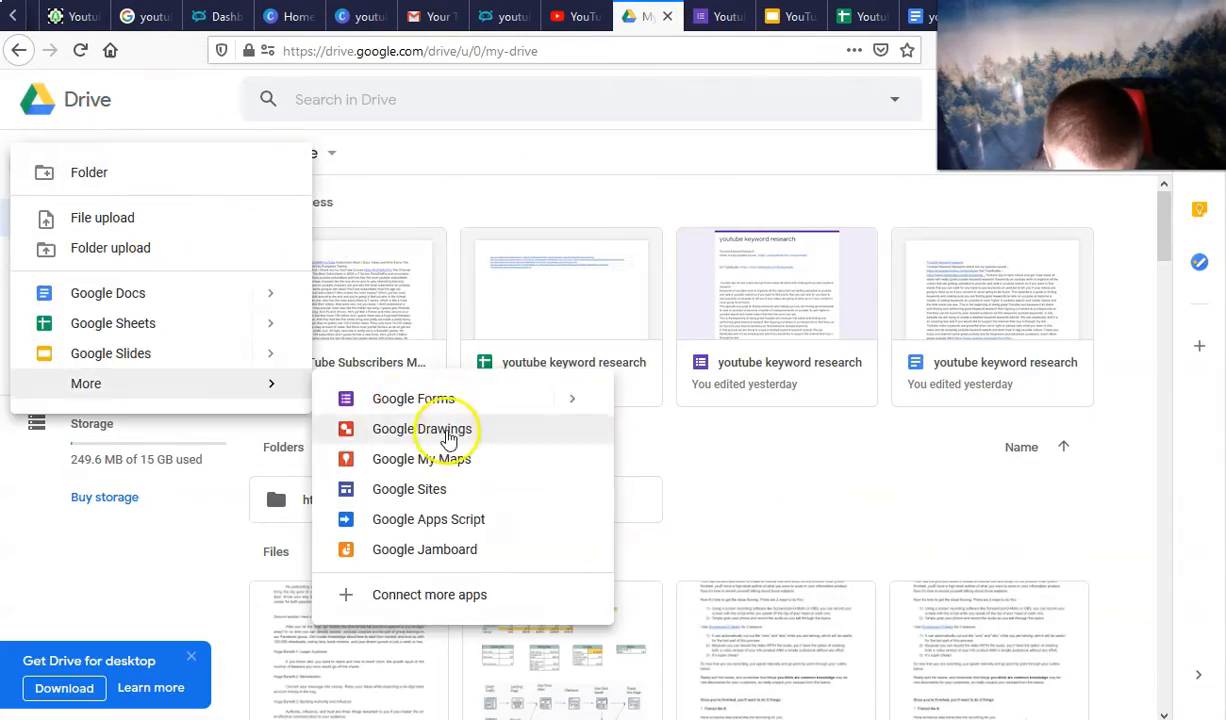
left_click(446, 434)
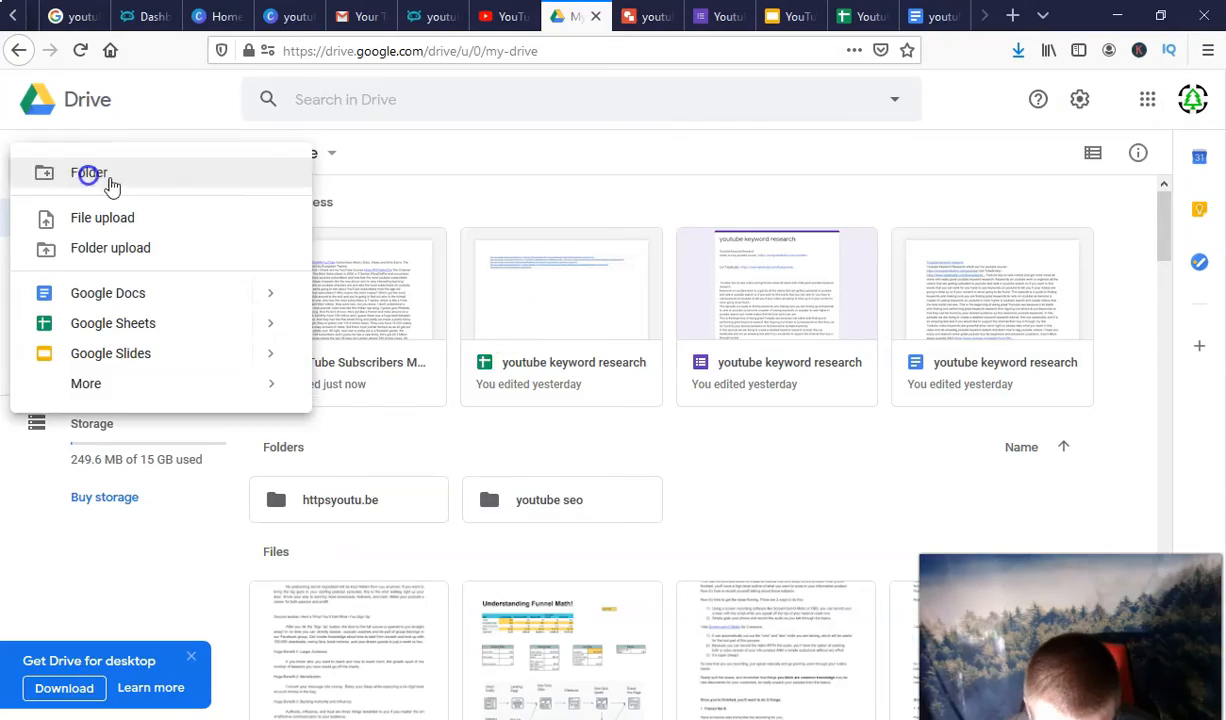
- Create a Google Site named "youtube subscribers most" with the page title "Youtube Subscribers Most"
left_click(463, 498)
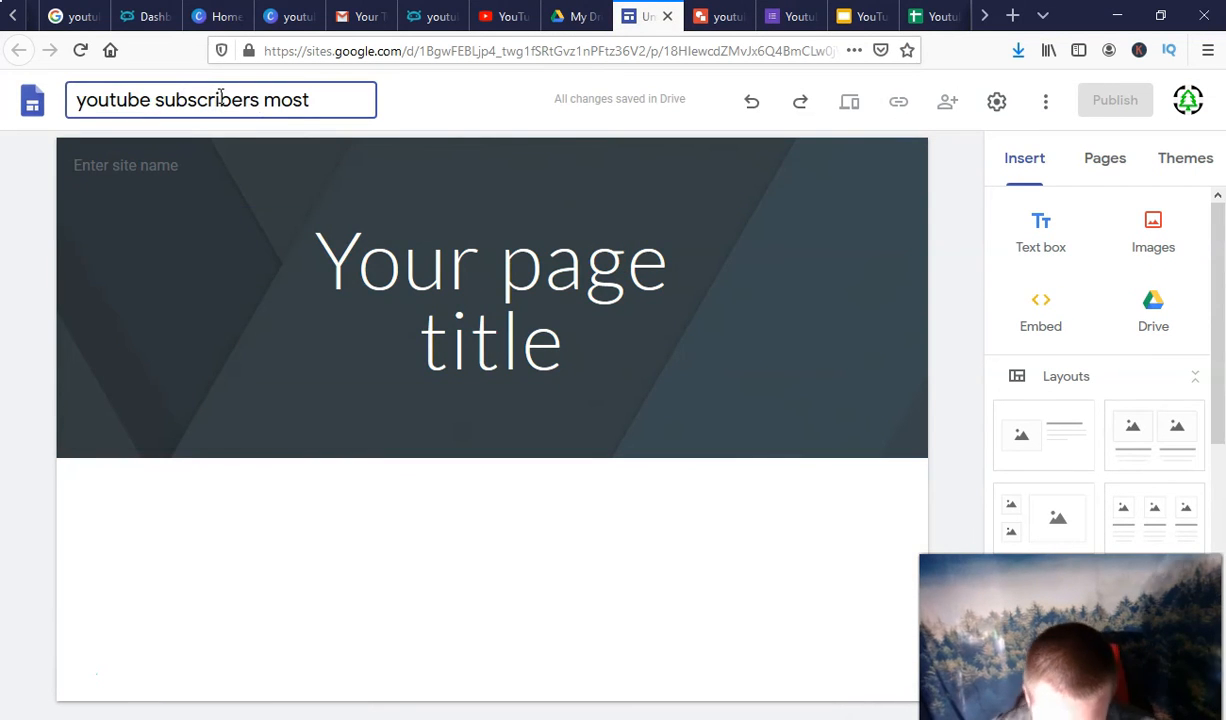
left_click(594, 345)
type("Youtube Subscribers Most")
- Turn the site's "Youtube Subscribers Most" page title into a link to the copied web address
left_click_drag(588, 378, 578, 172)
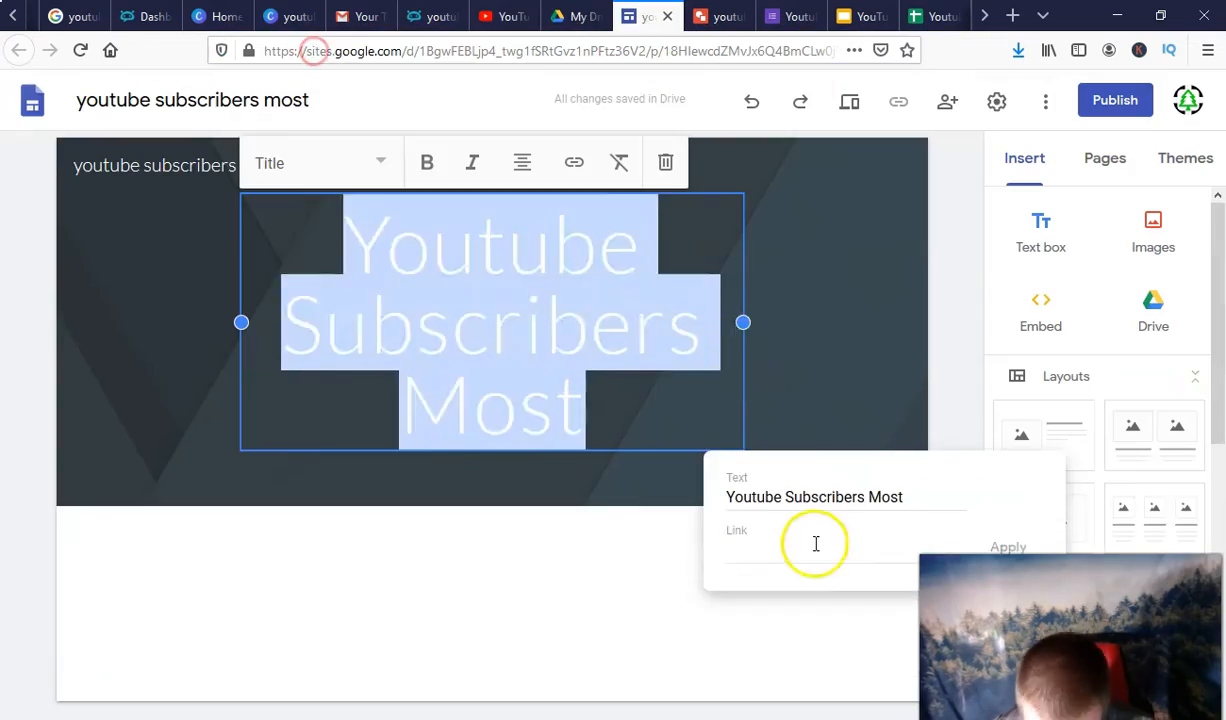
key("ctrl+v")
key("Return")
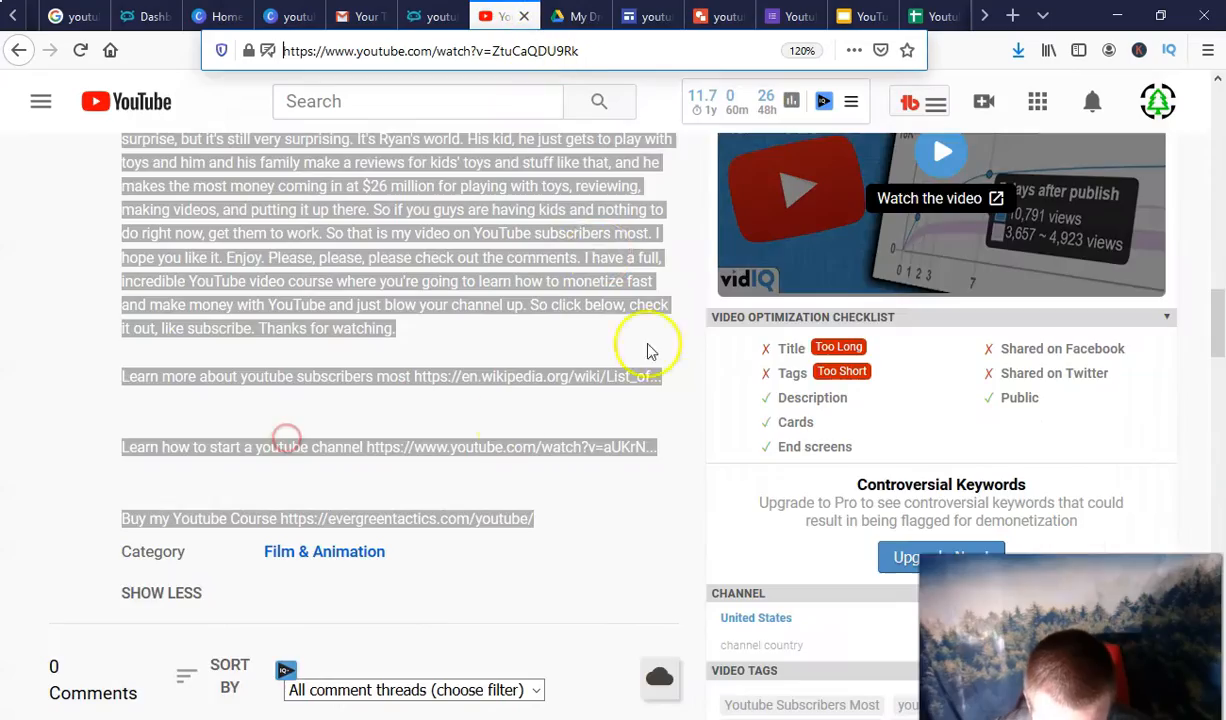
- Embed the "YouTube Subscribers Most" video below the thumbnail image on the site page
scroll(561, 430, "up", 10)
left_click(452, 556)
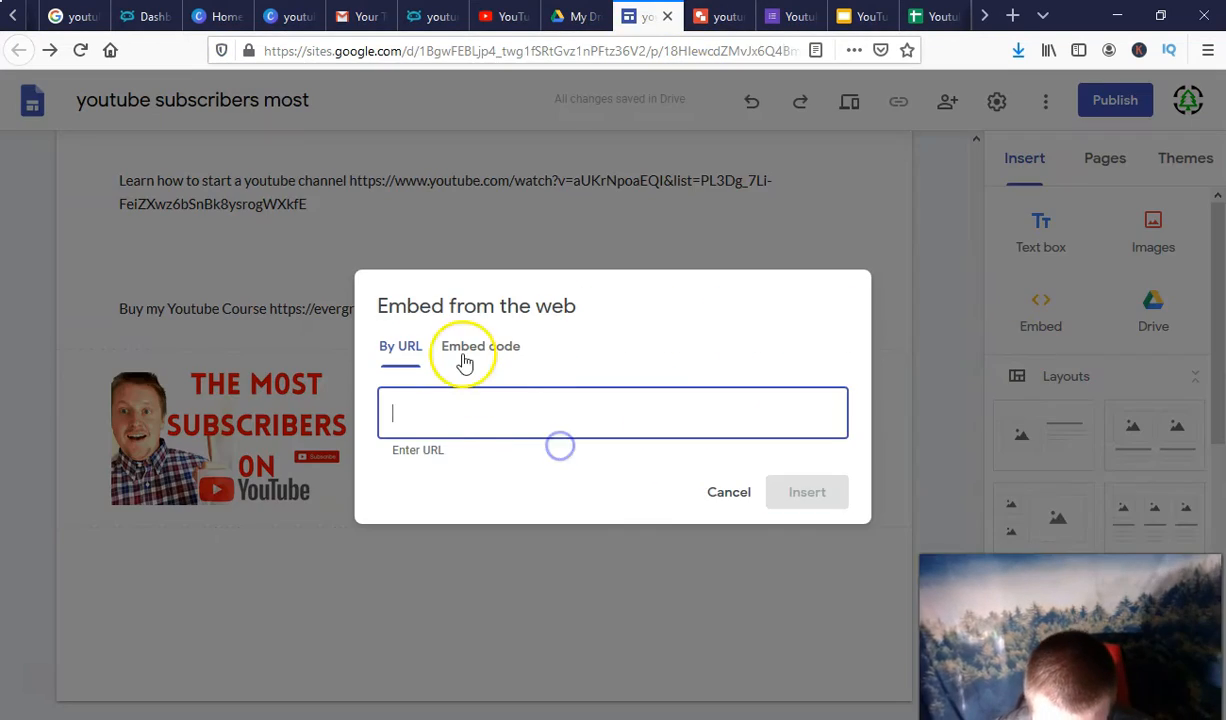
key("ctrl+v")
left_click(797, 594)
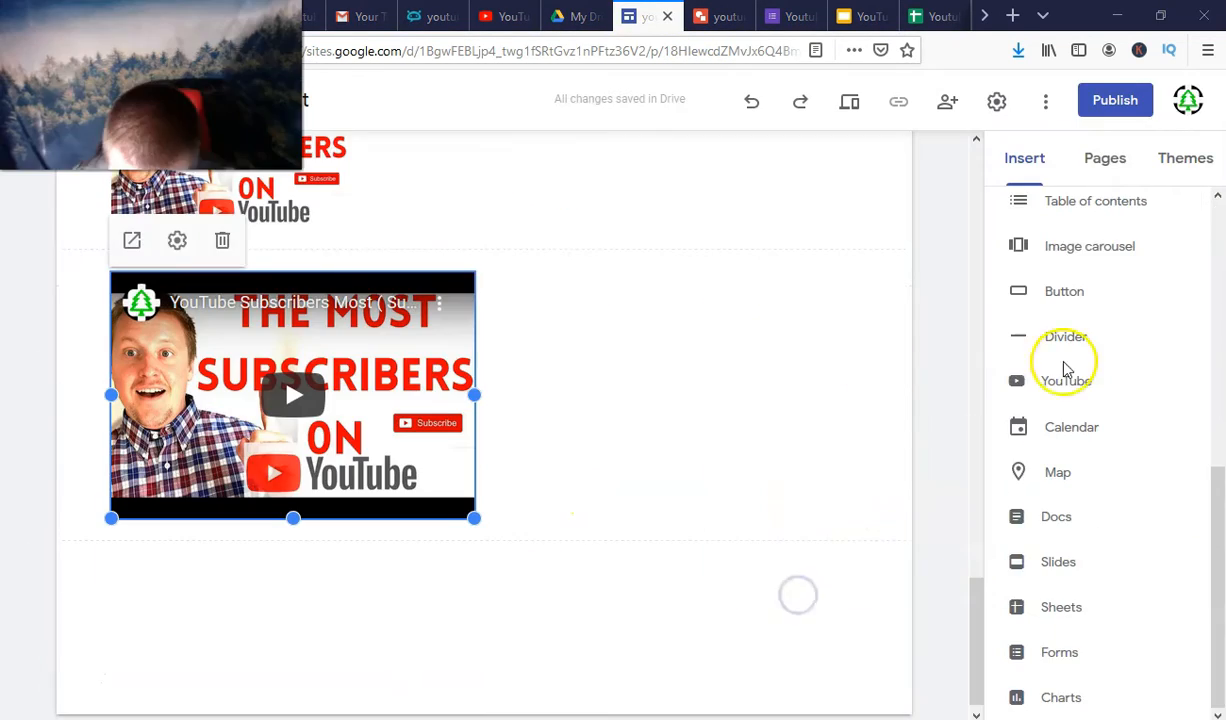
- Try to insert a linked button named "Youtube Subscribers Most" on the site page
left_click(1058, 508)
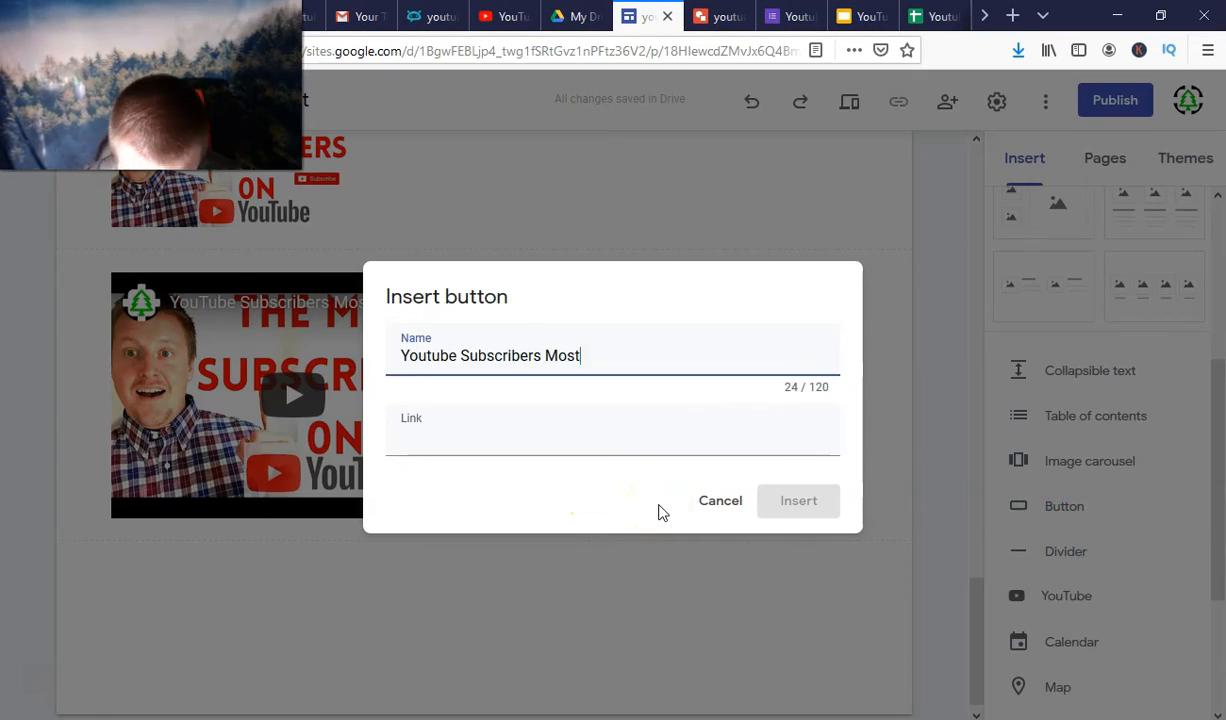
left_click(600, 440)
left_click(872, 474)
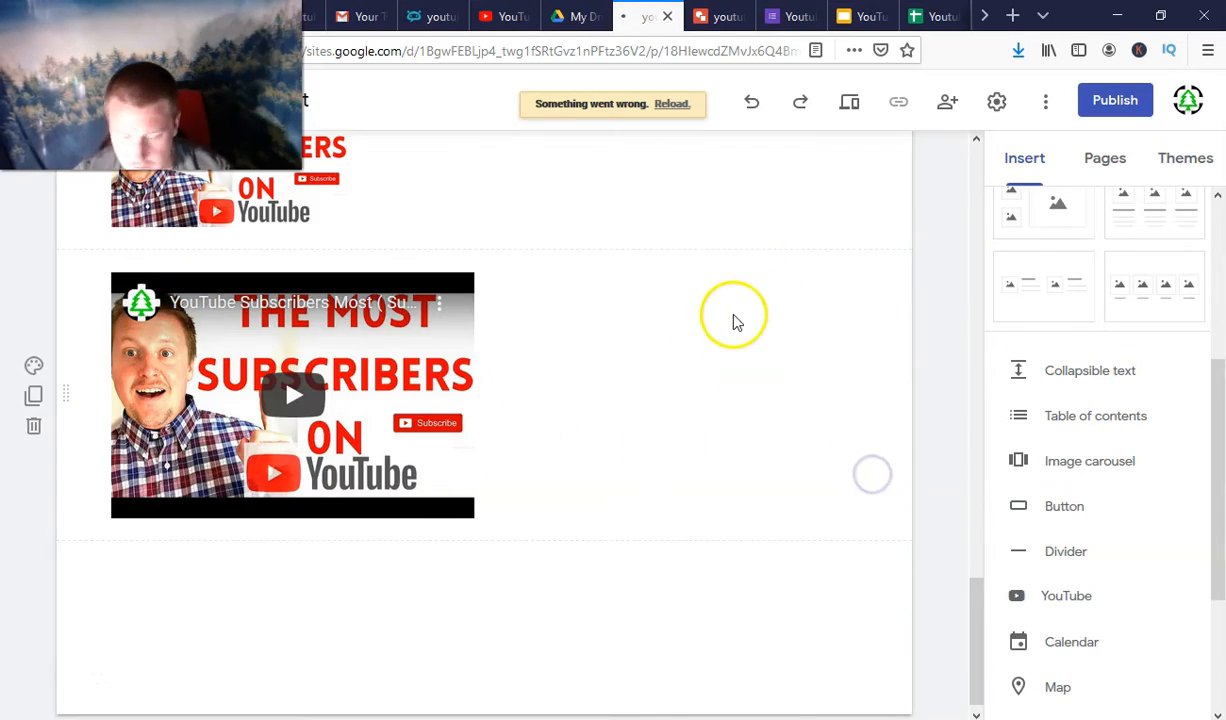
- Insert a linked "YouTube Subscribers Most" button below the embedded video on the reloaded site page
scroll(698, 465, "down", 15)
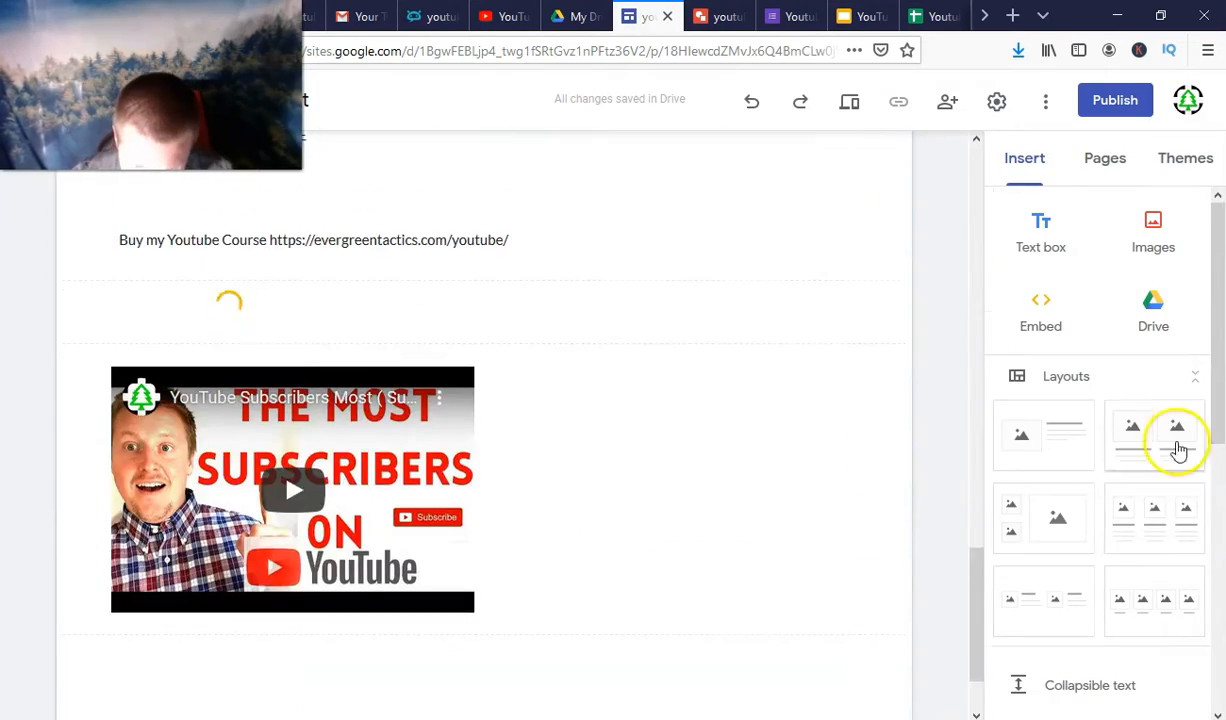
left_click(1064, 291)
type("Yo")
left_click(798, 501)
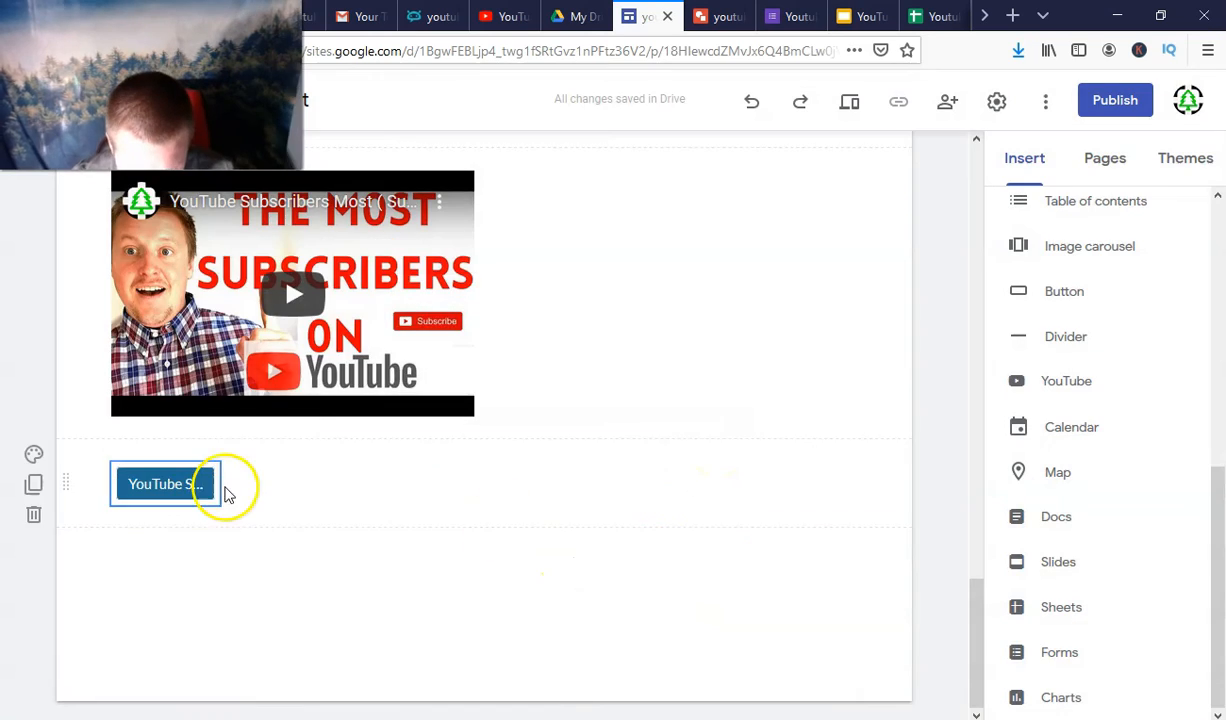
- Embed the Google Docs document with the thumbnail image in the site page
scroll(225, 495, "up", 5)
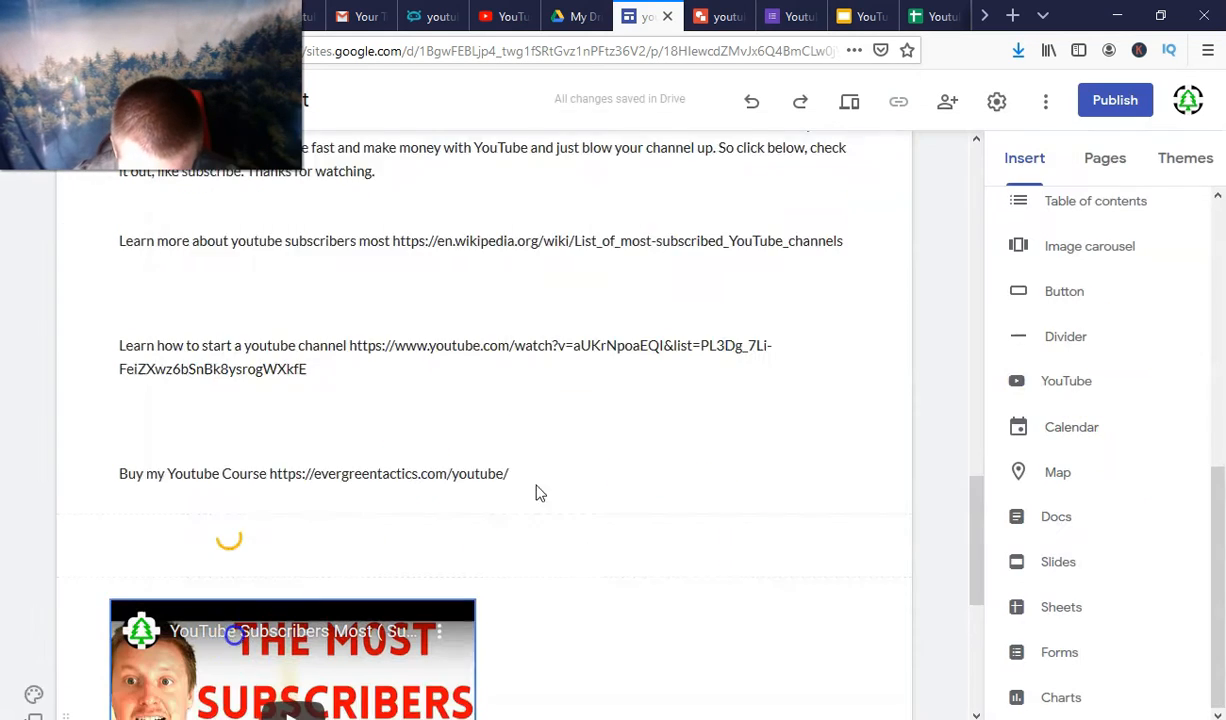
left_click(1050, 517)
left_click(963, 333)
left_click(1166, 698)
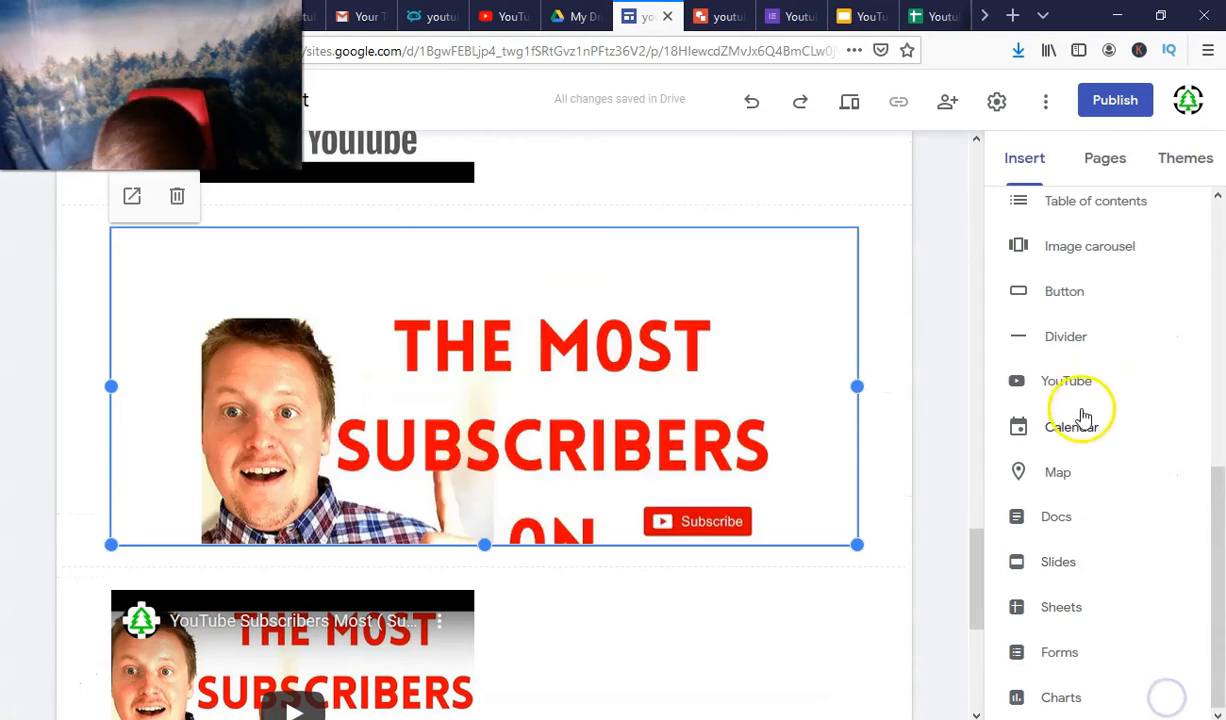
- Embed a second Google Docs document in the site page
left_click(1069, 524)
left_click(1144, 451)
left_click(493, 438)
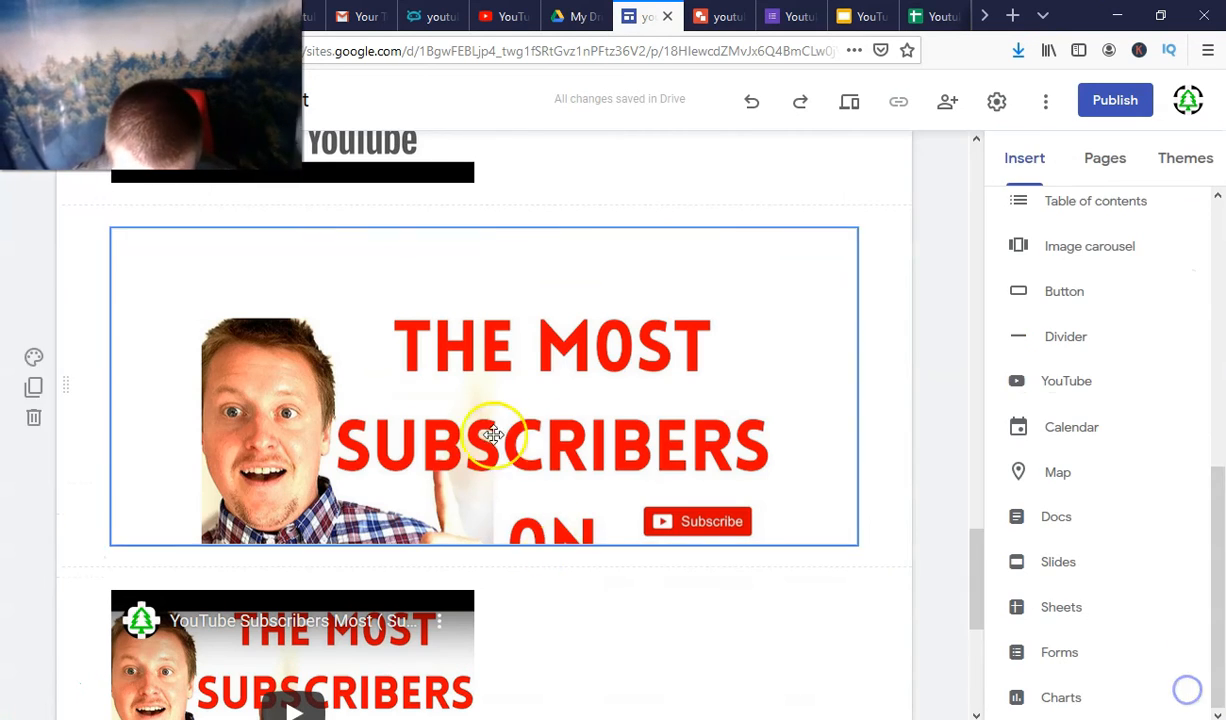
- Add another Google Docs document and select a Google Slides presentation for the site page
left_click(1058, 517)
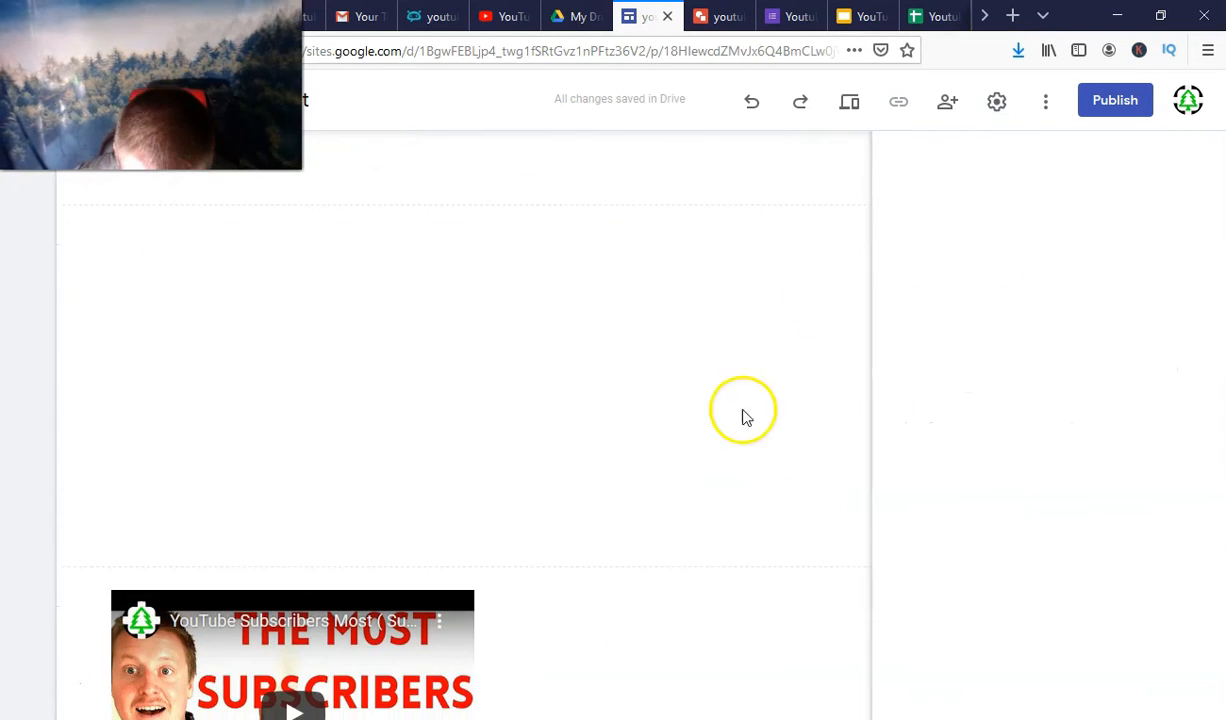
left_click(1059, 564)
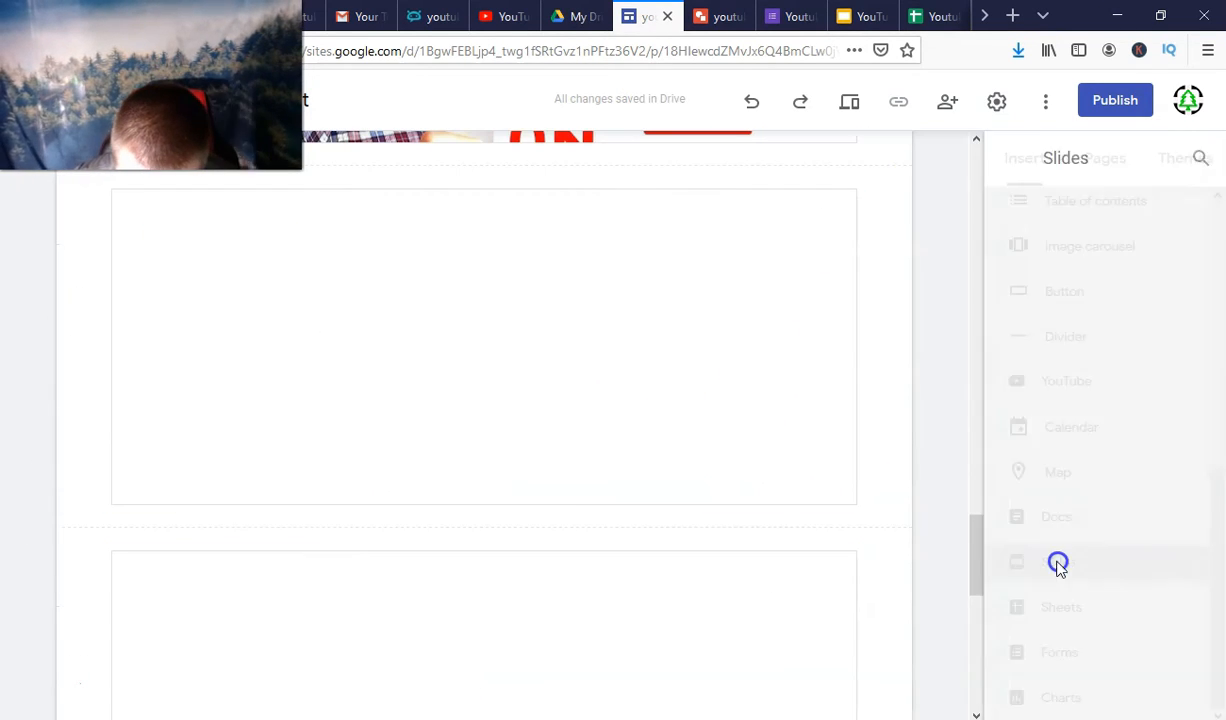
left_click(990, 368)
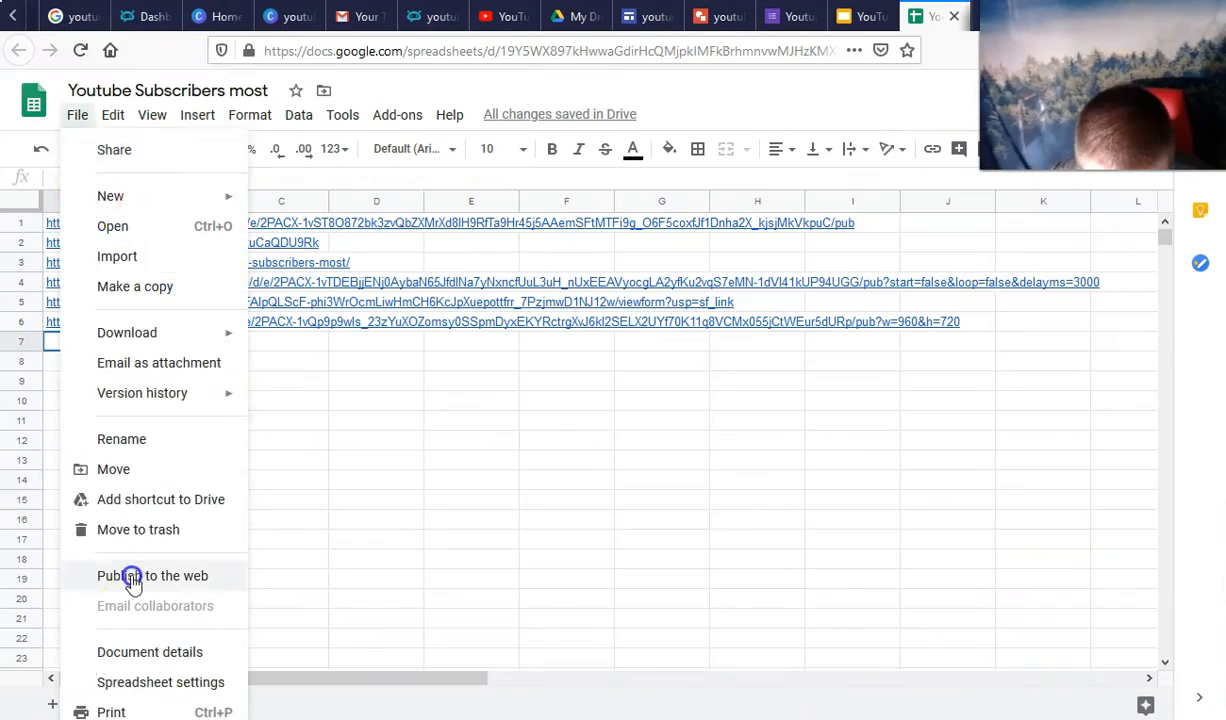
- Embed the "Youtube Subscribers most" spreadsheet and the "Youtube Subscribers Most" form in the Google Sites page
left_click(131, 651)
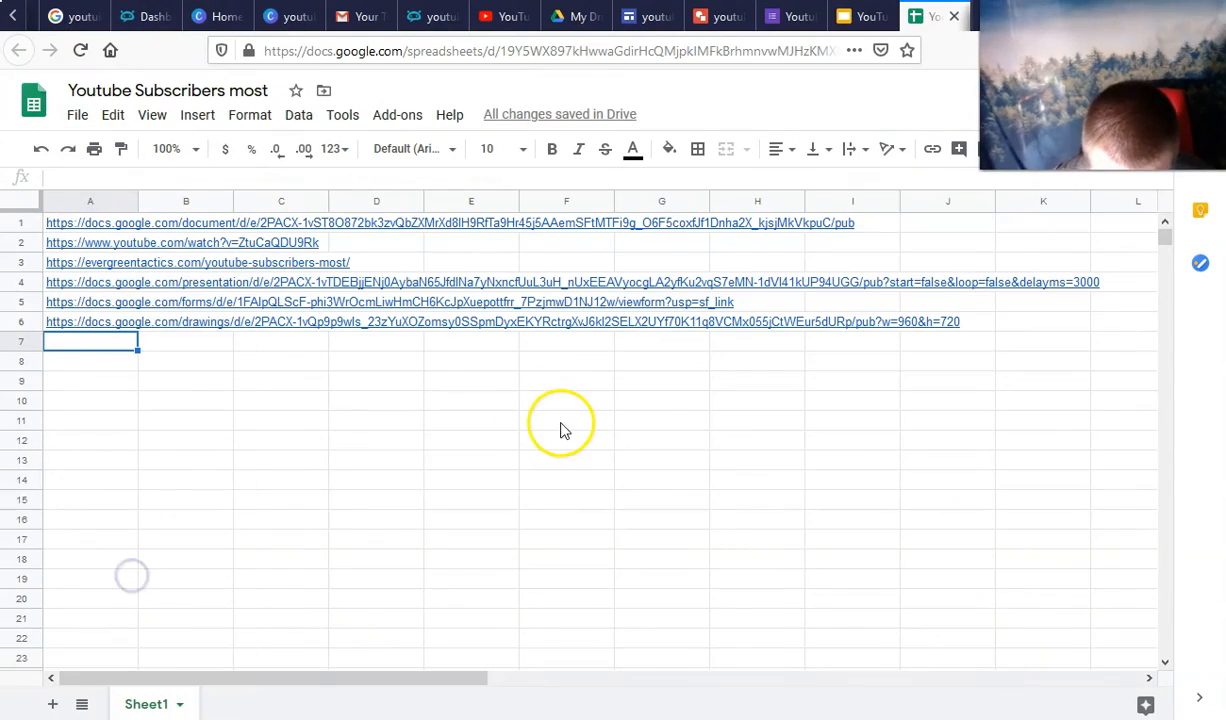
left_click(975, 407)
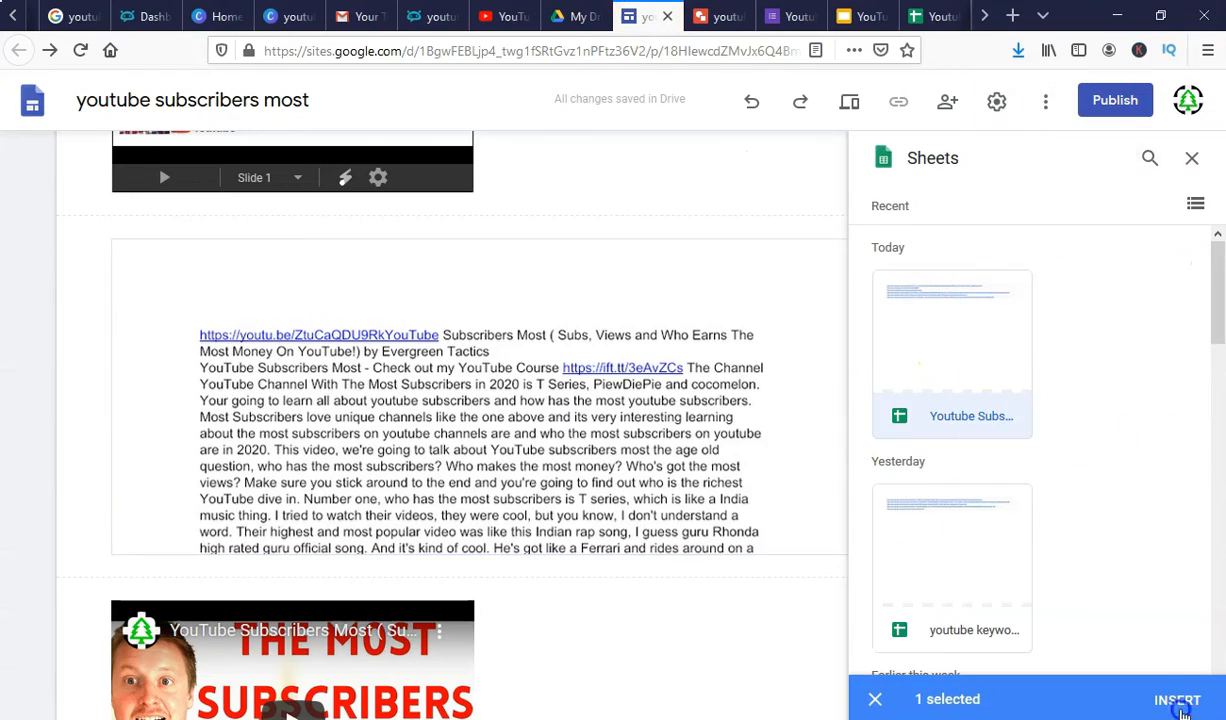
left_click(1180, 709)
left_click(1060, 652)
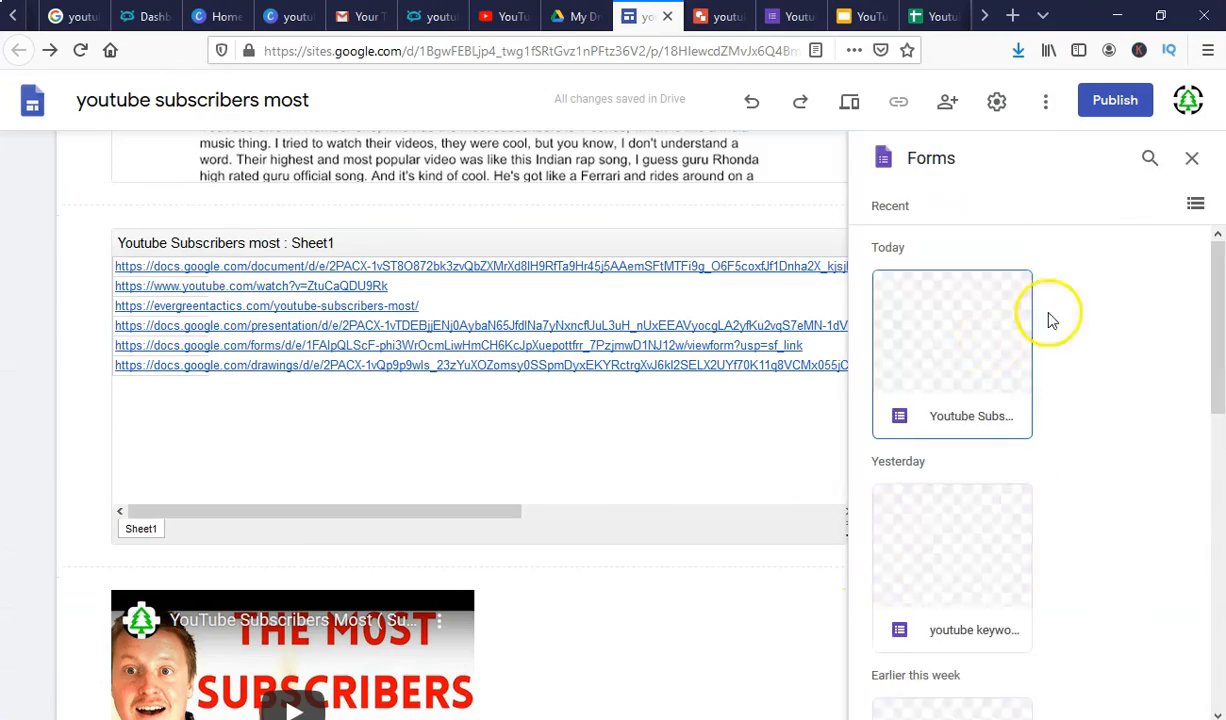
double_click(962, 341)
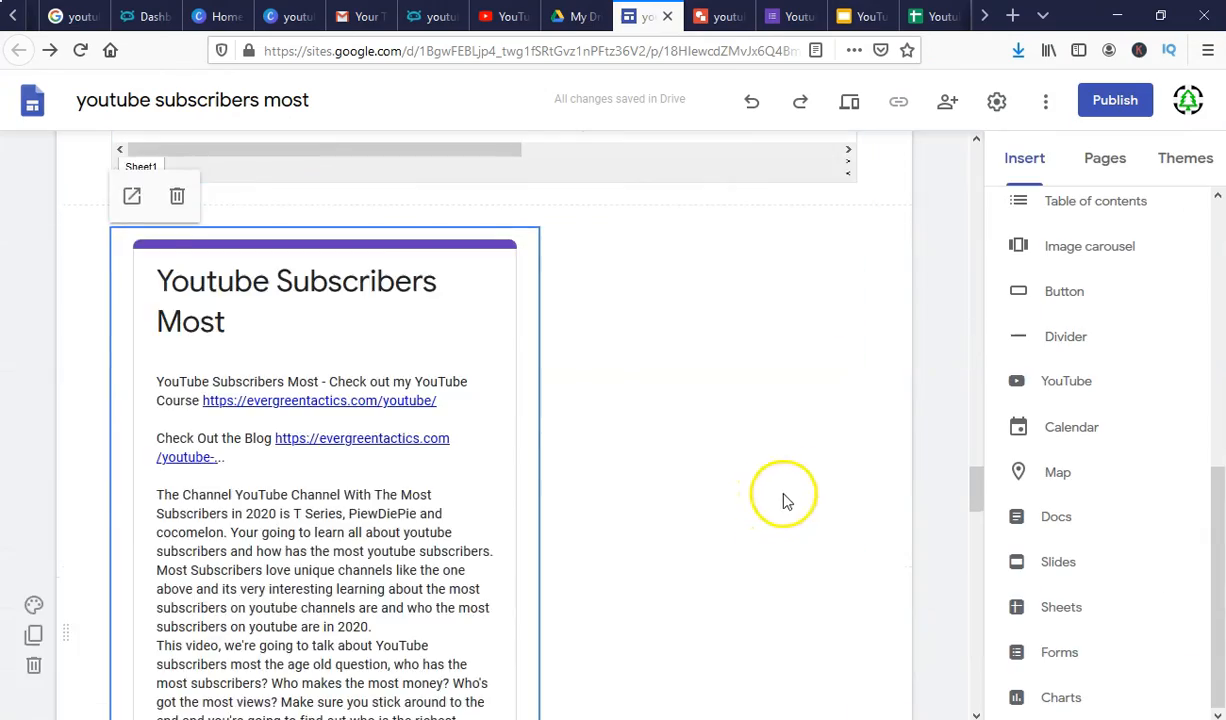
- Publish the site at the web address "subscribers-most" and copy its published link
left_click(1115, 100)
type("subscribers-")
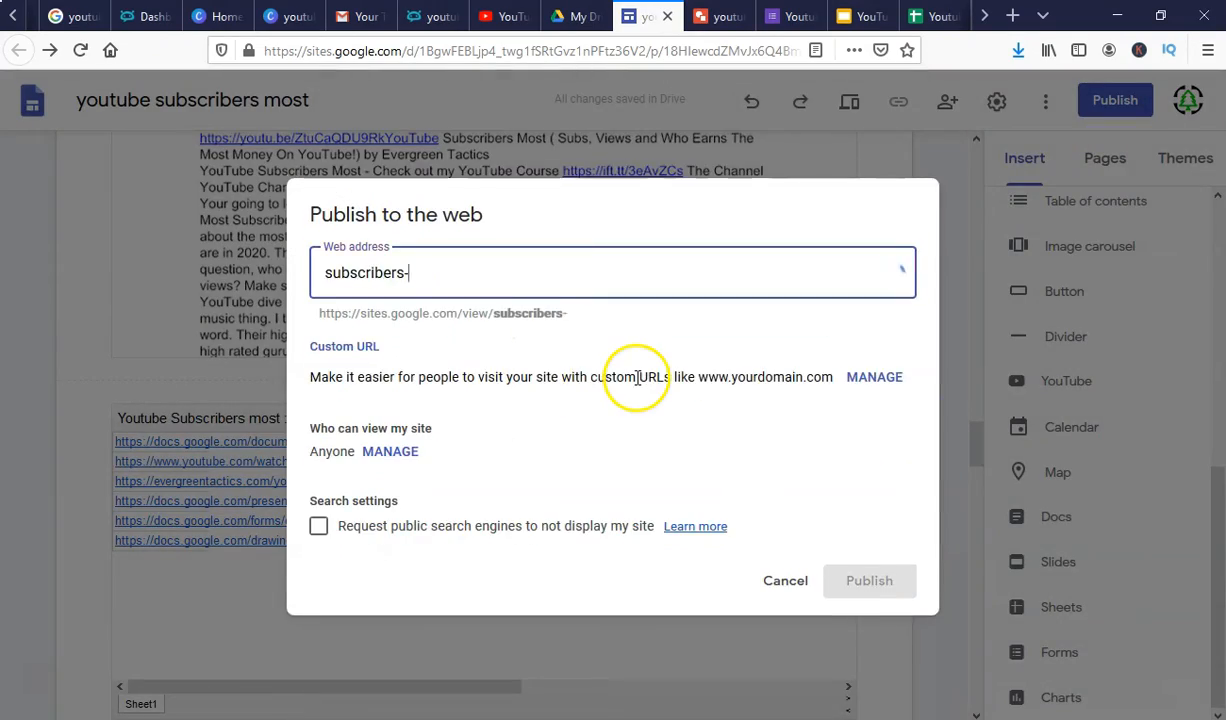
left_click(869, 581)
left_click(881, 101)
left_click(796, 394)
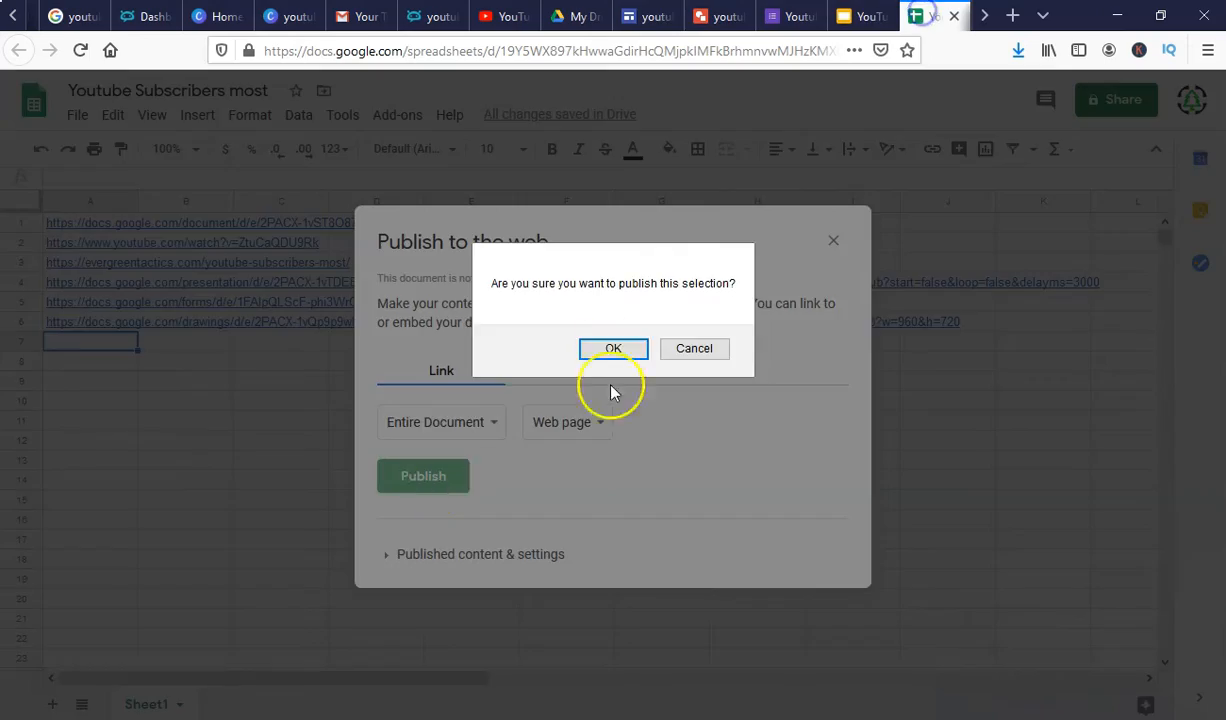
- Publish the entire Google Sheets spreadsheet as a web page, and list its link and the site link in rows 7 and 8
left_click(608, 348)
left_click(440, 551)
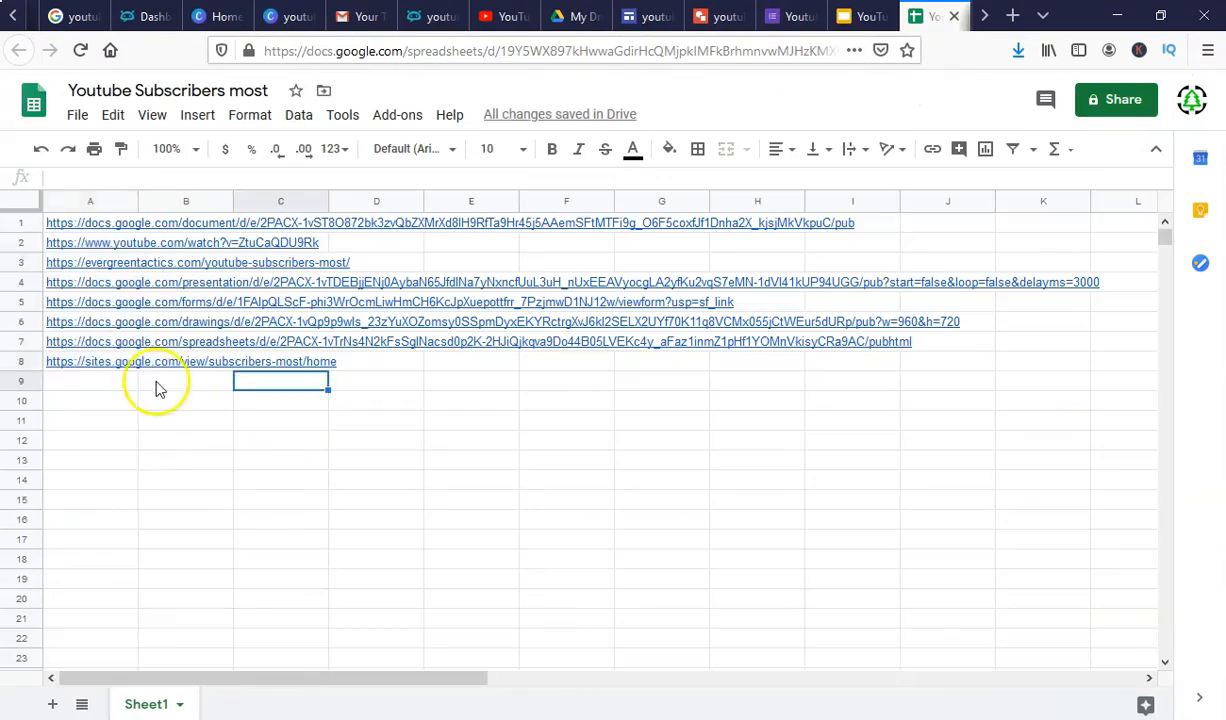
- Open pingfarm.com in a new tab, then search YouTube for "youtube subscribers most"
left_click(1012, 16)
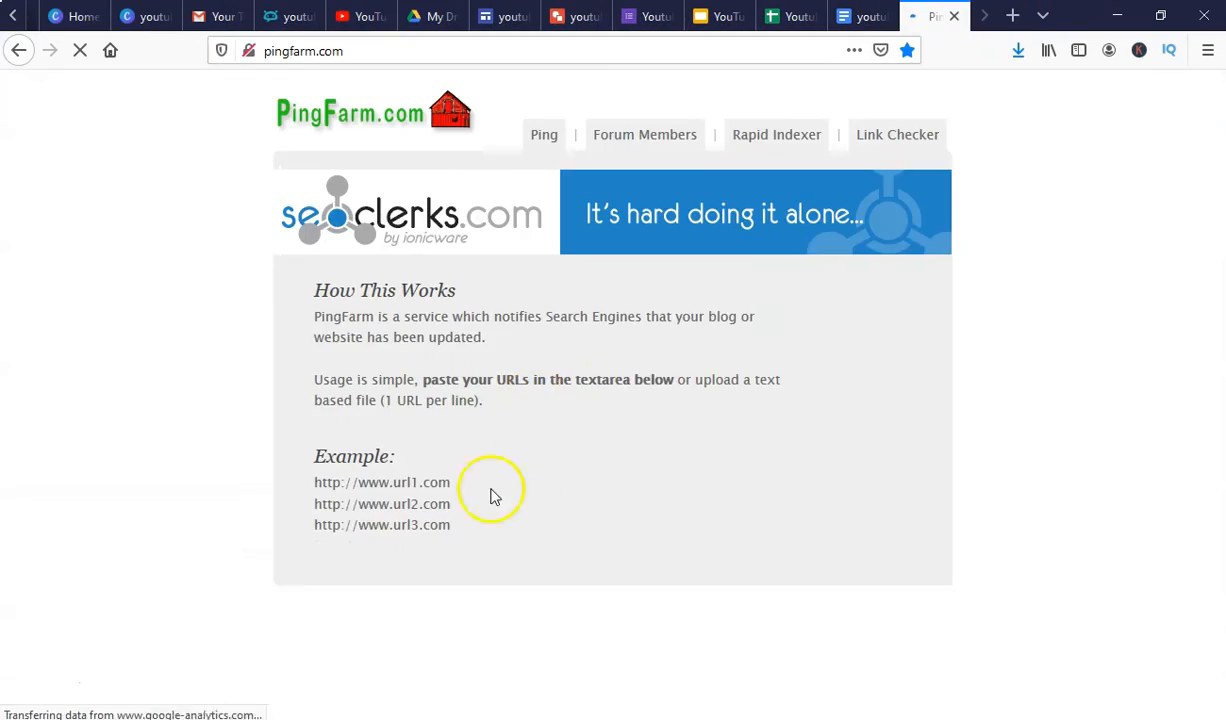
type("you")
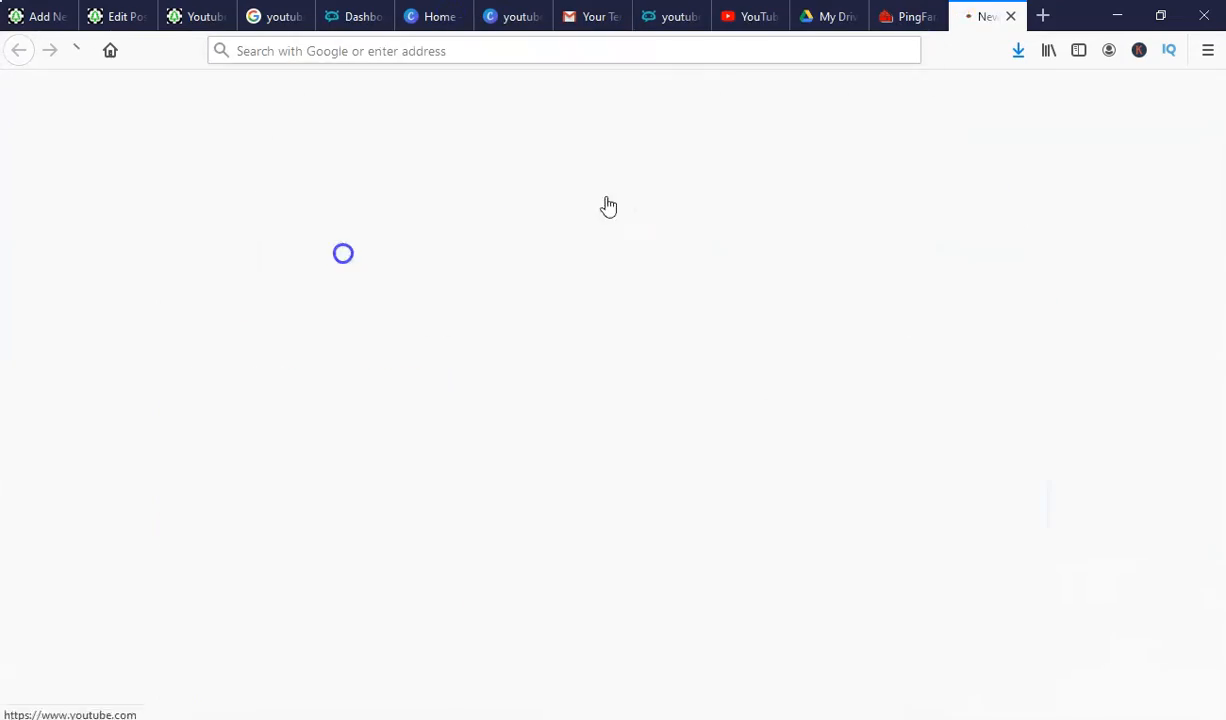
left_click(608, 205)
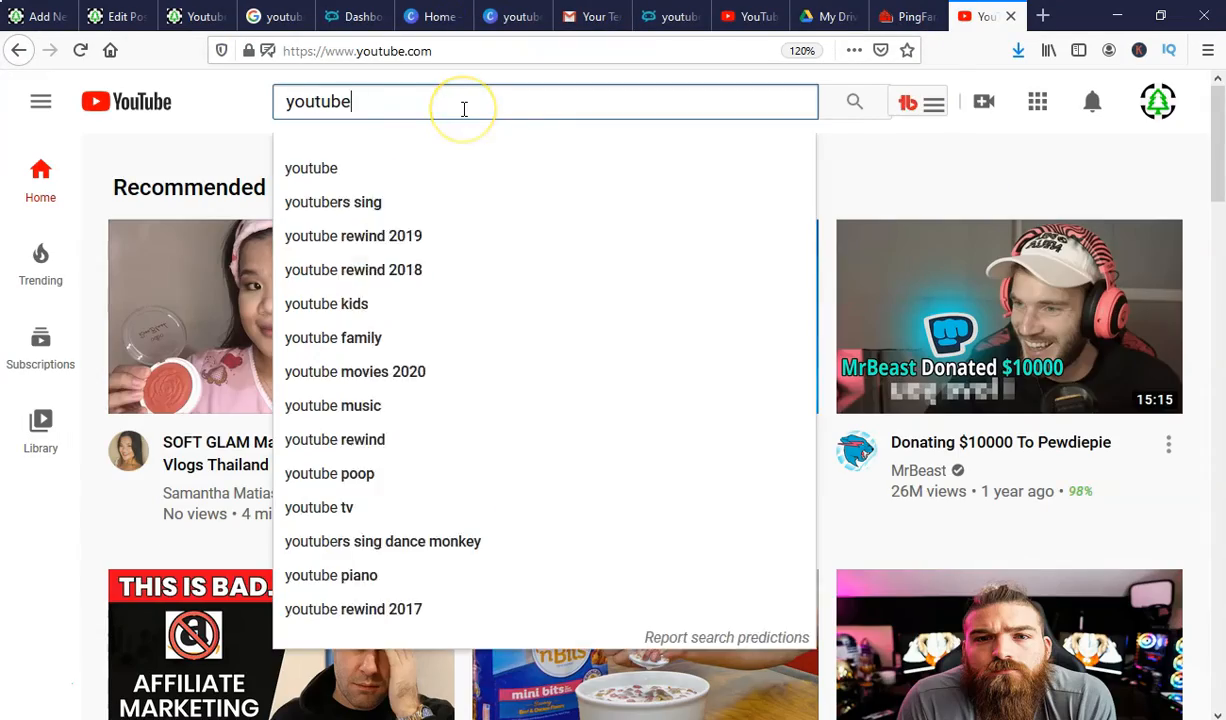
type("most")
key("Return")
- Share the "YouTube Subscribers Most" video from its YouTube page to Facebook
scroll(367, 490, "down", 2)
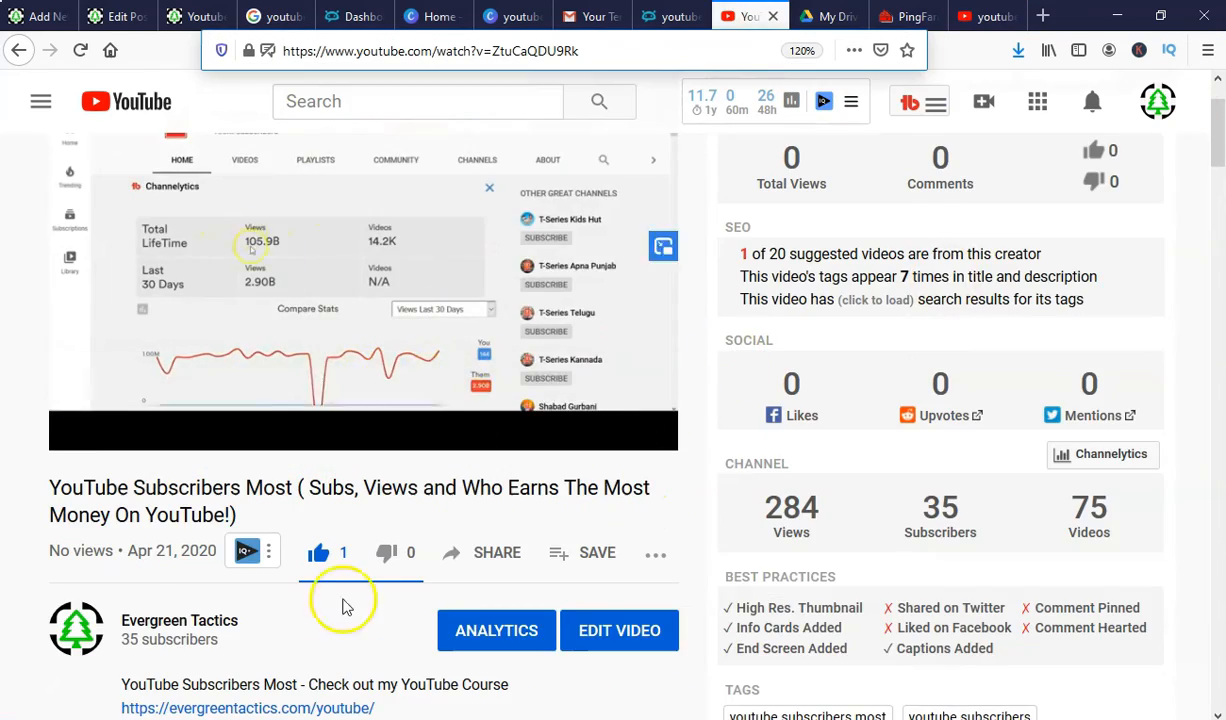
left_click(497, 552)
left_click(473, 317)
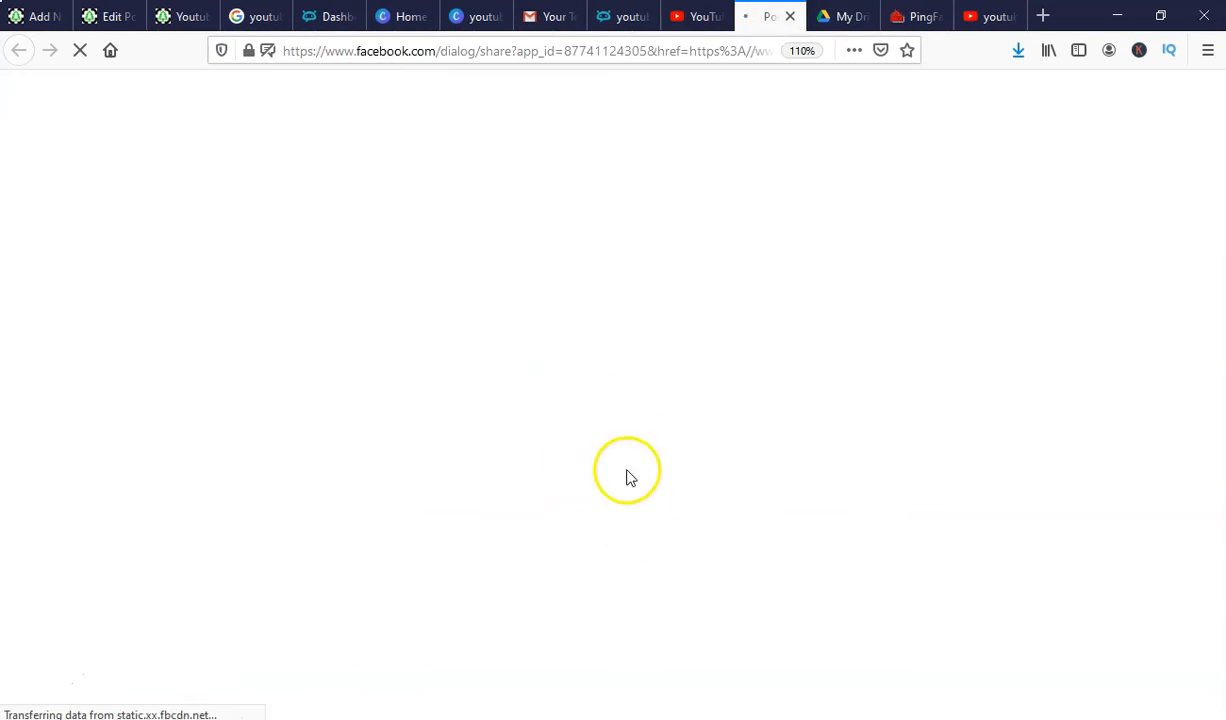